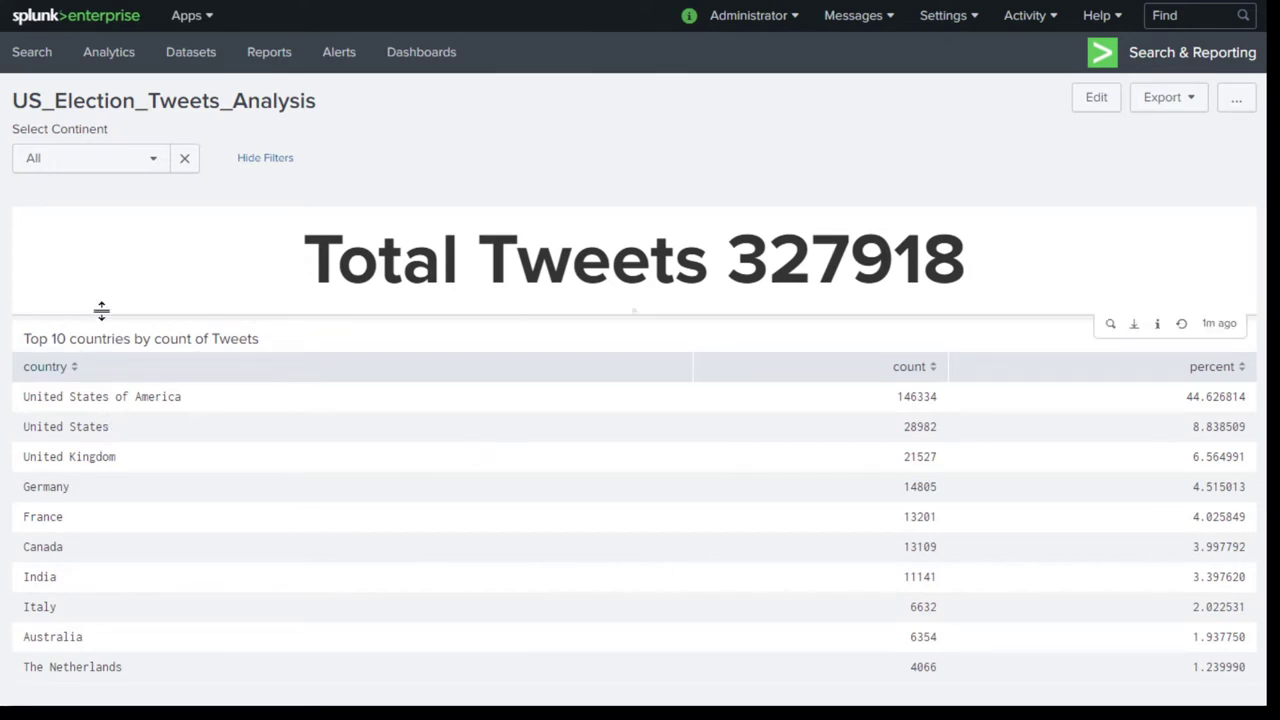
- Filter the tweets dashboard to Asia and highlight the Total Tweets 29380 heading
left_click(141, 164)
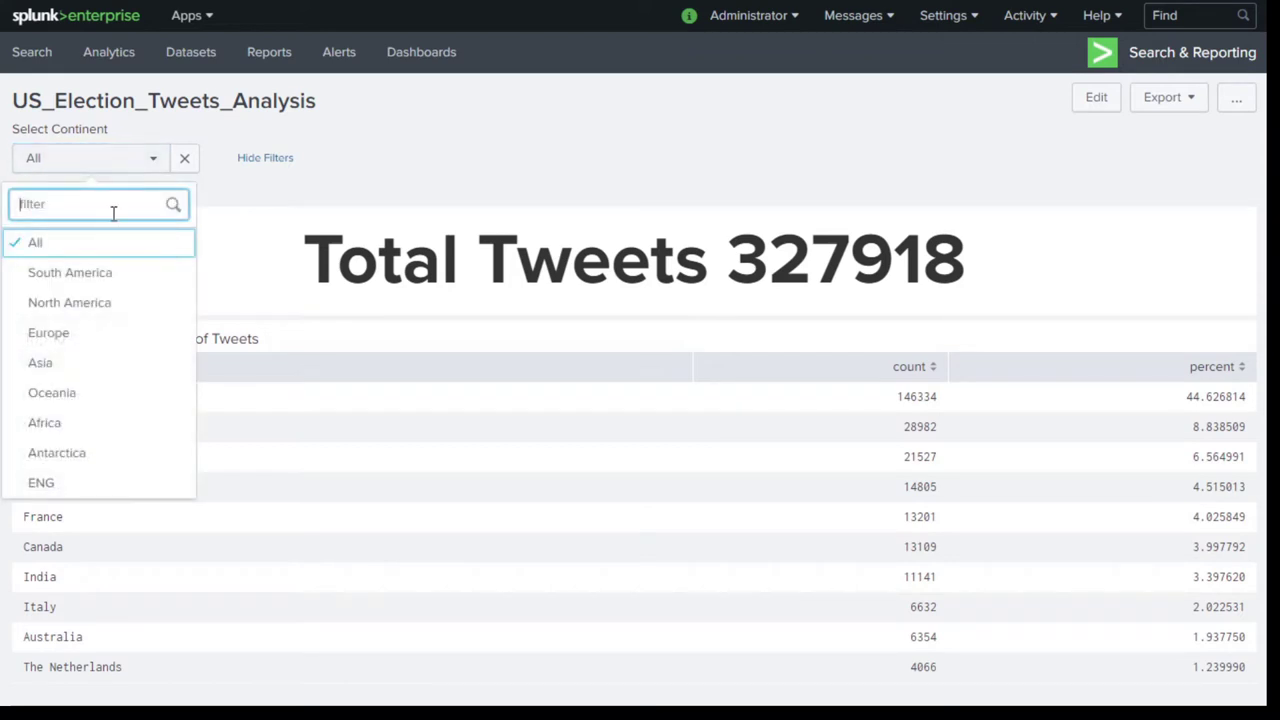
left_click(47, 365)
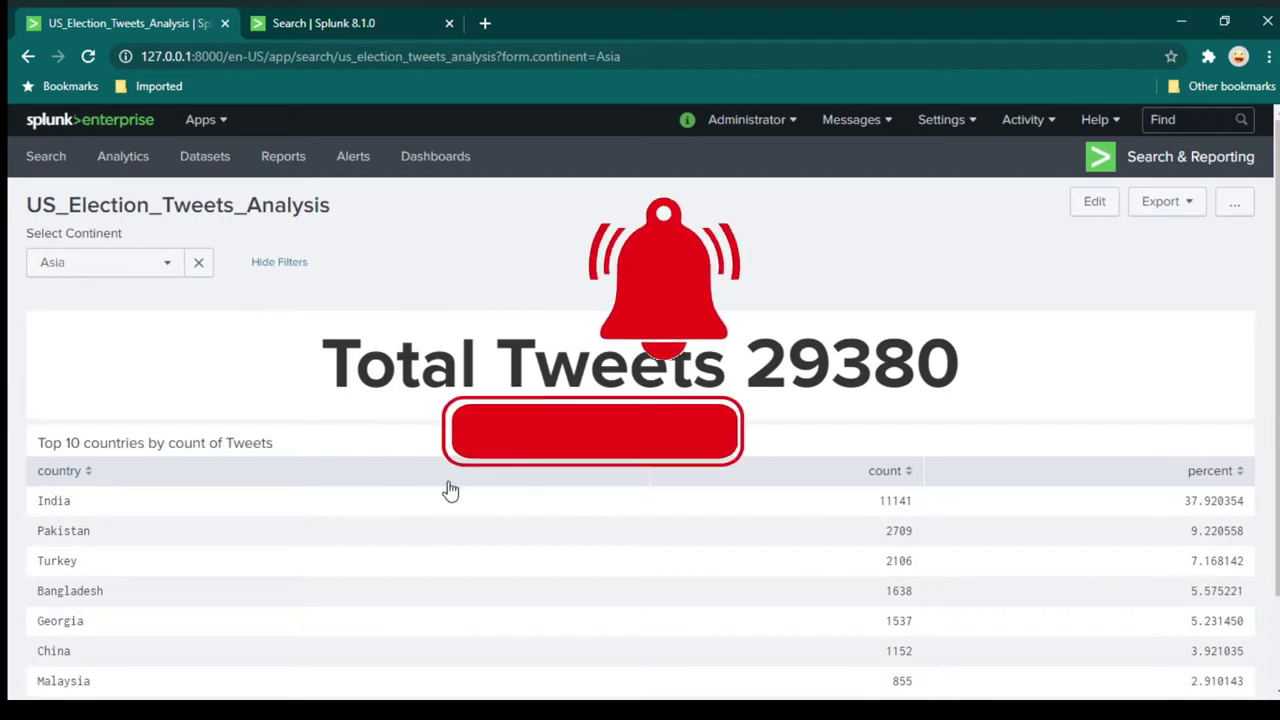
left_click_drag(325, 361, 974, 363)
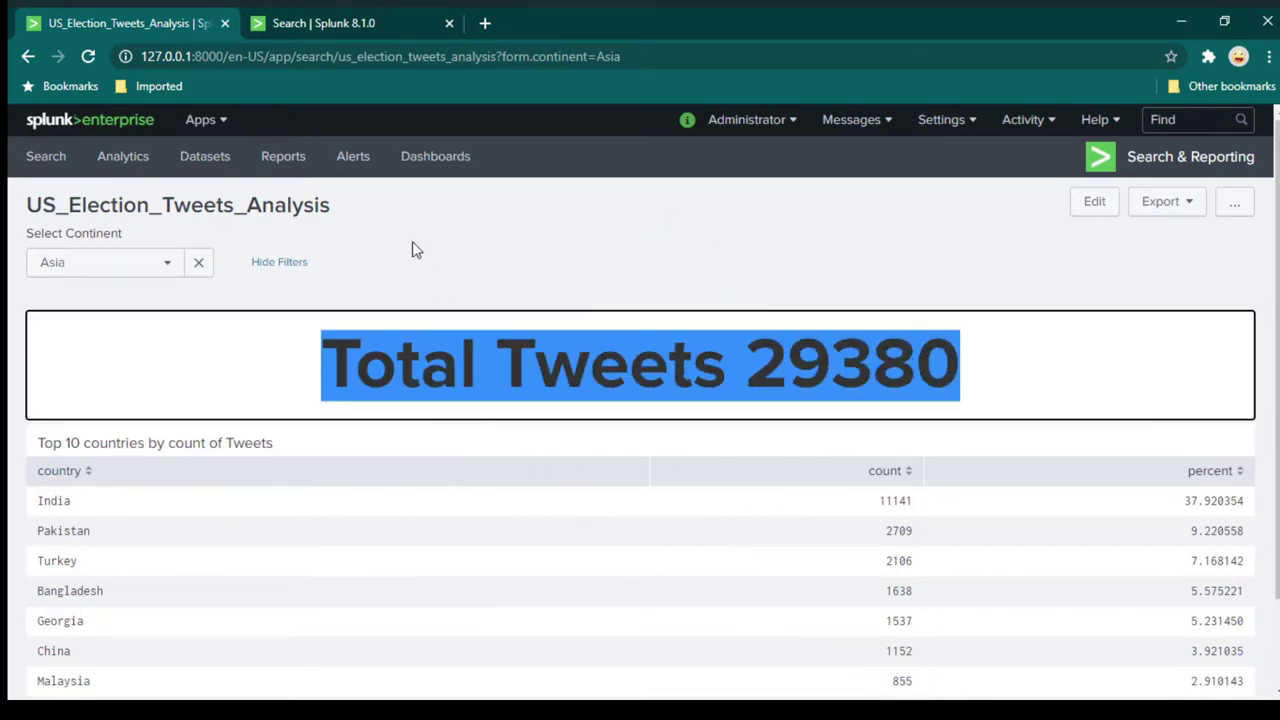
- Re-run the election tweets search and start a new line at the end of the query
left_click(358, 28)
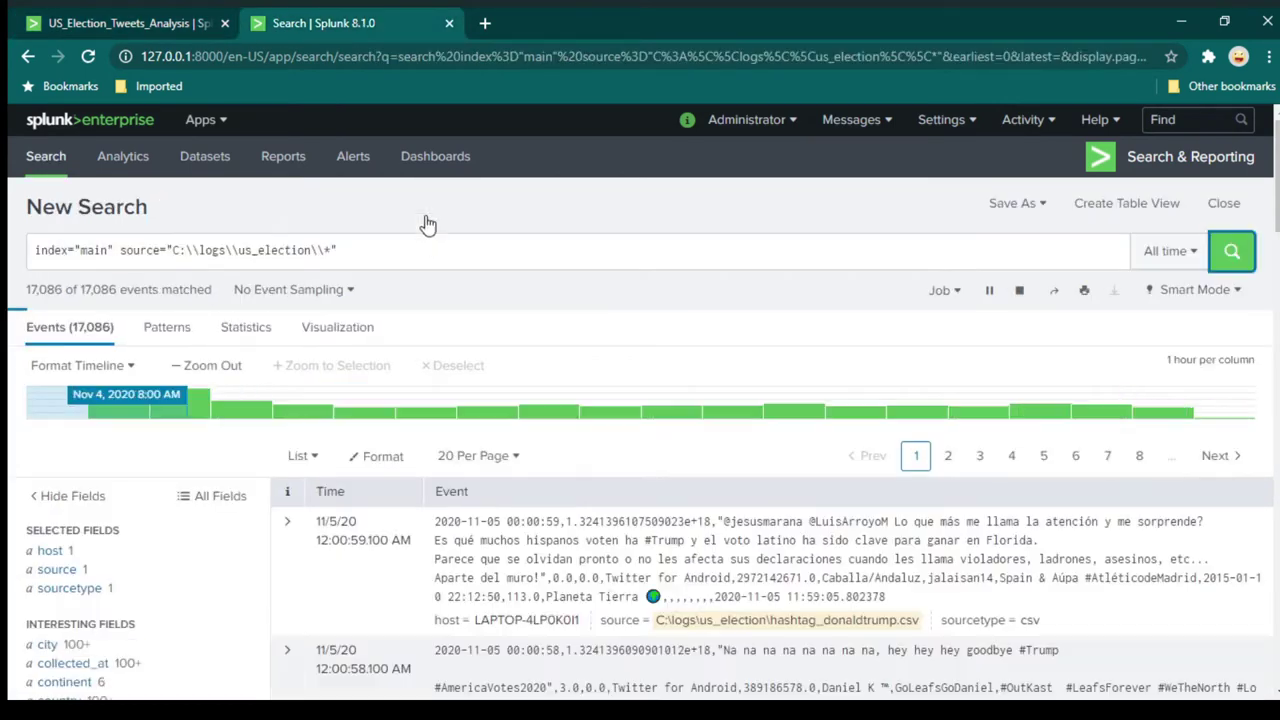
left_click(1230, 251)
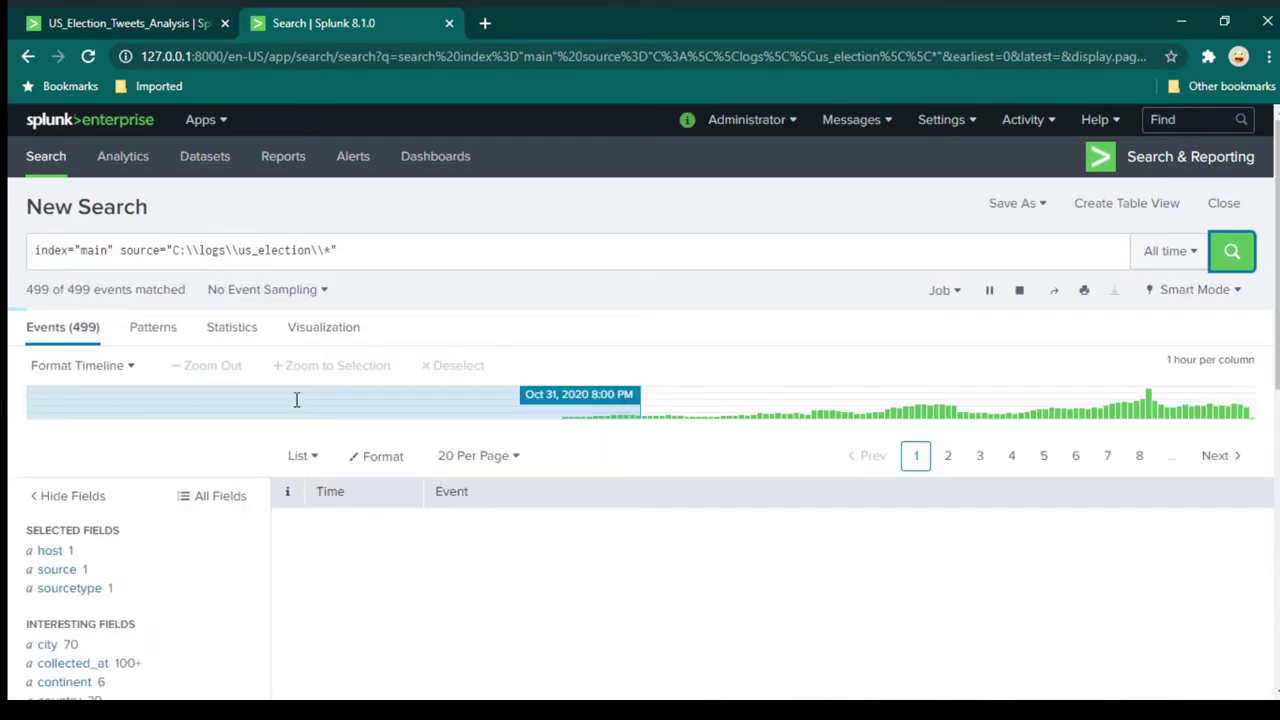
left_click(470, 251)
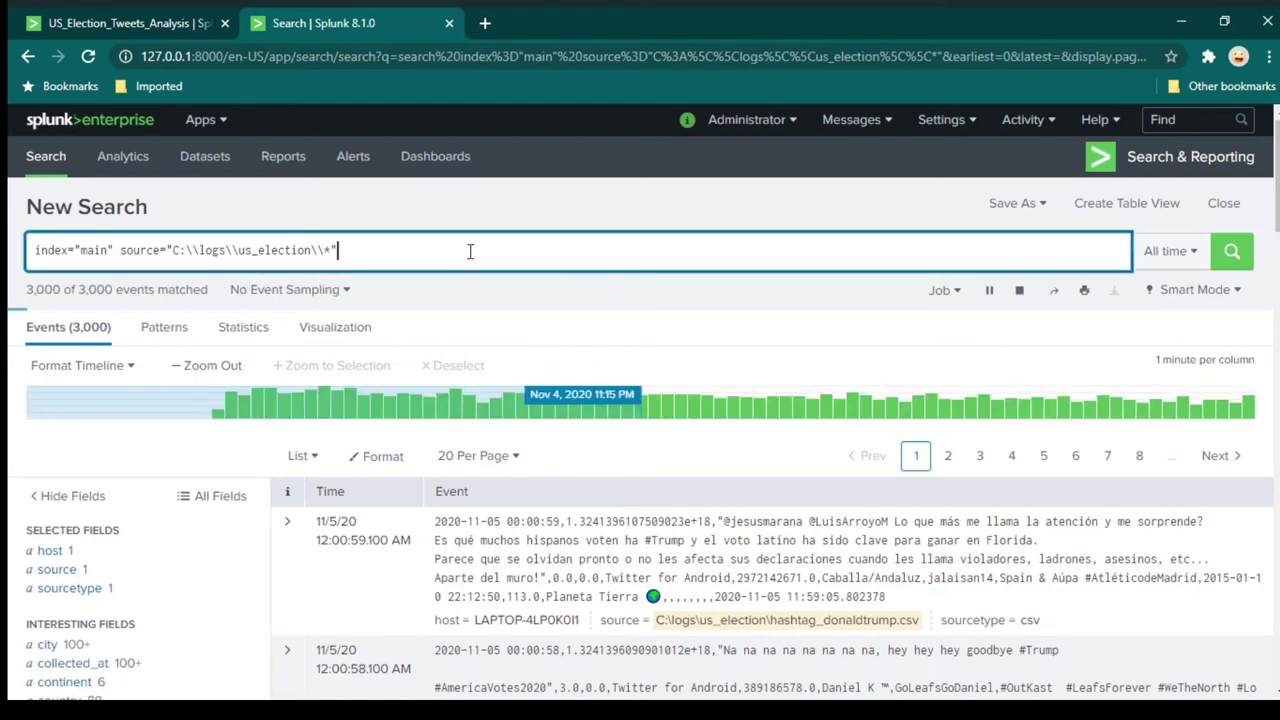
key("shift+Return")
- Add '|stats count(tweet_id) as tweet_count' on the new line and run the search
type("|")
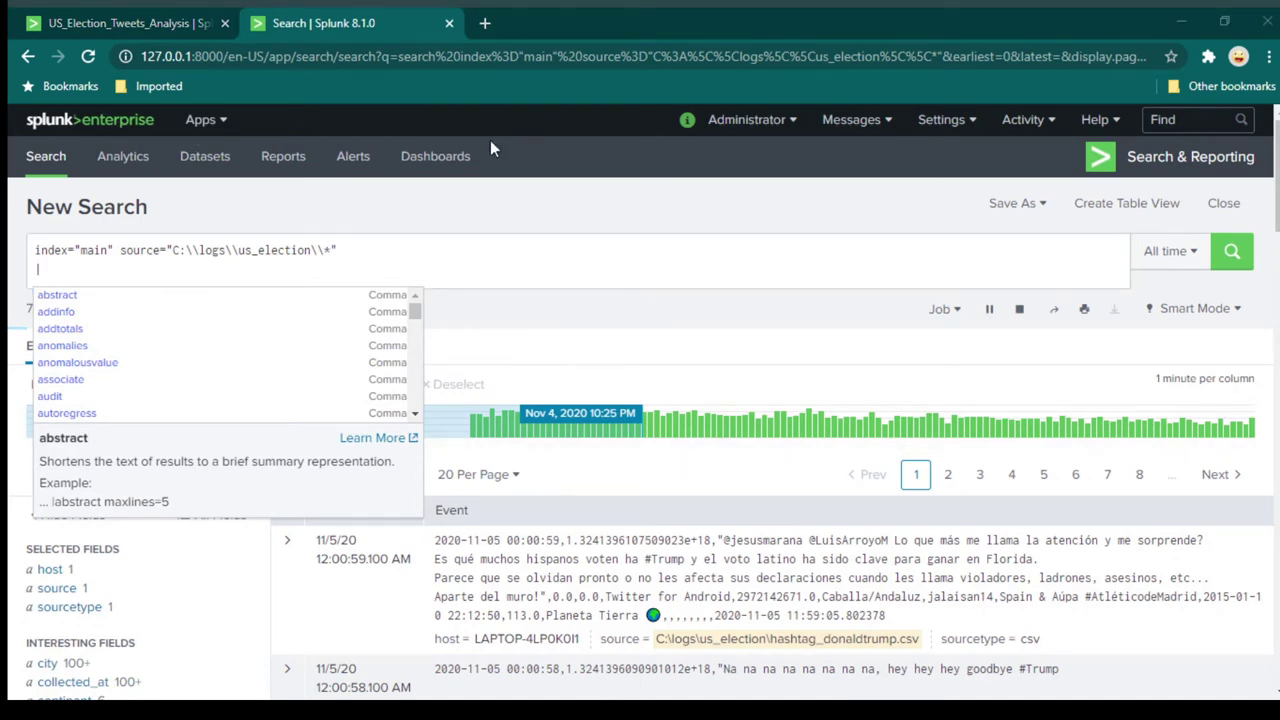
left_click(277, 273)
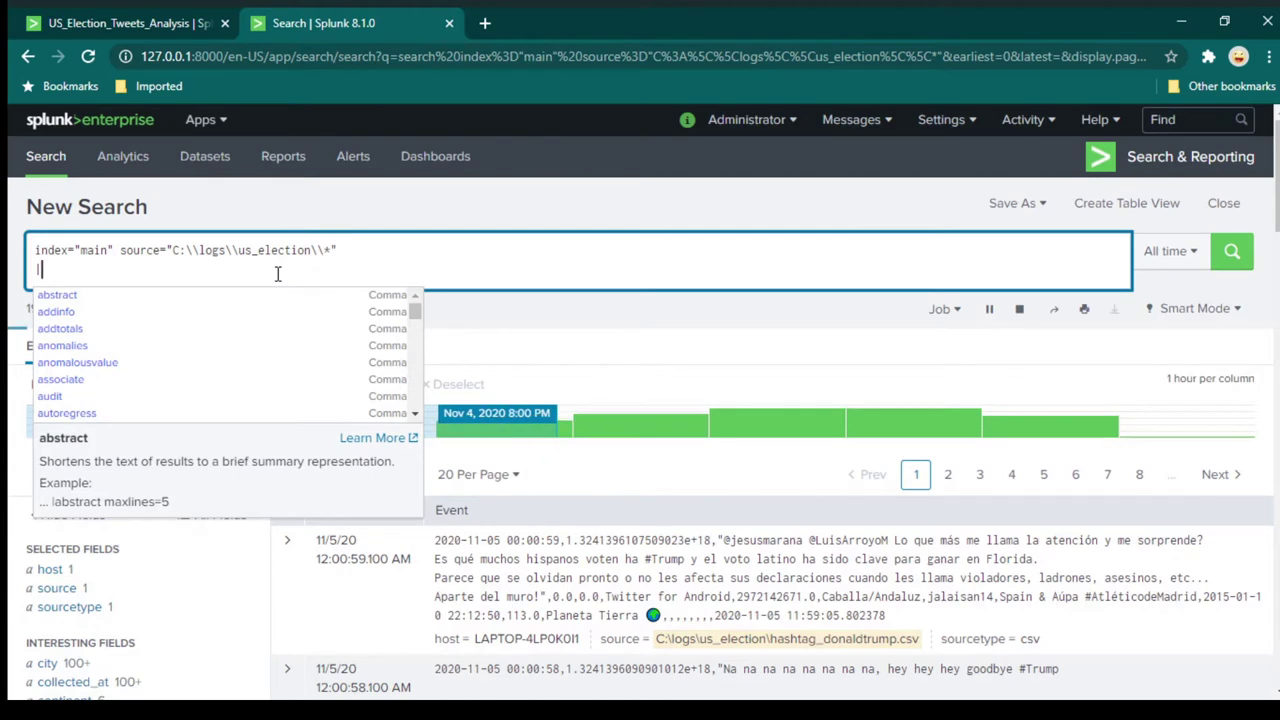
type("|")
key("Escape")
type("stats count(tweet_id) as tweet_count")
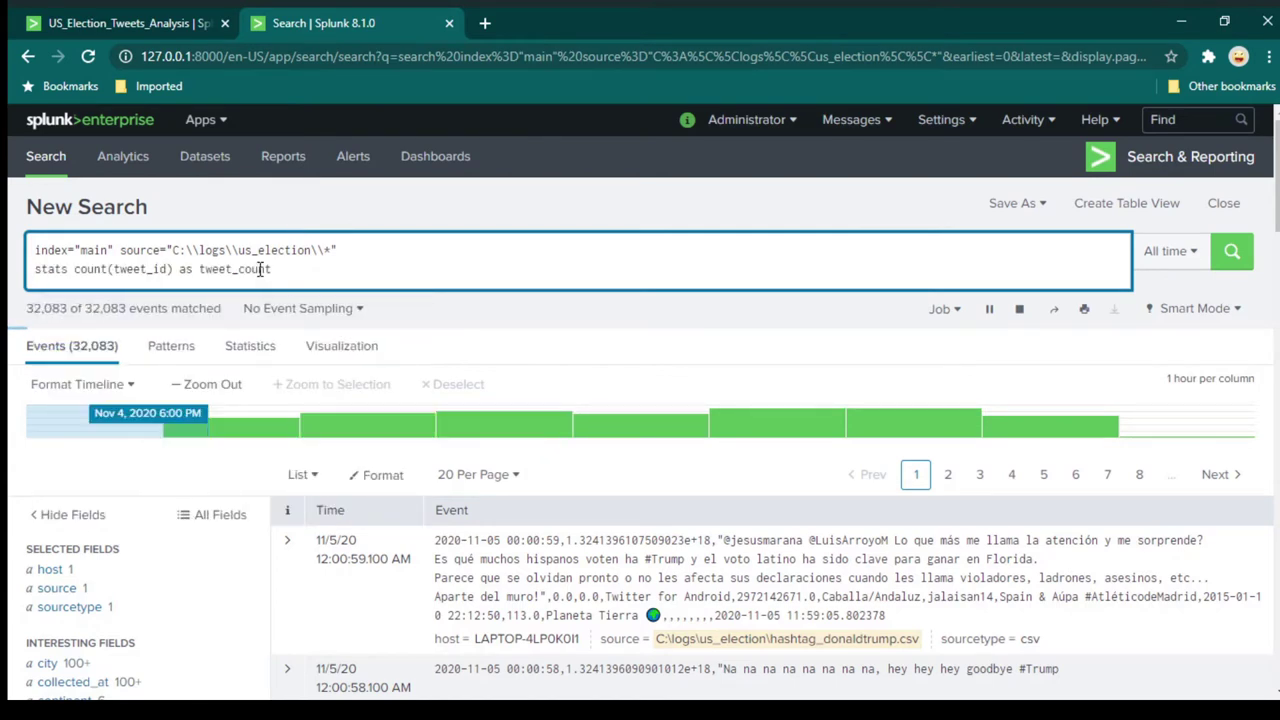
type("|")
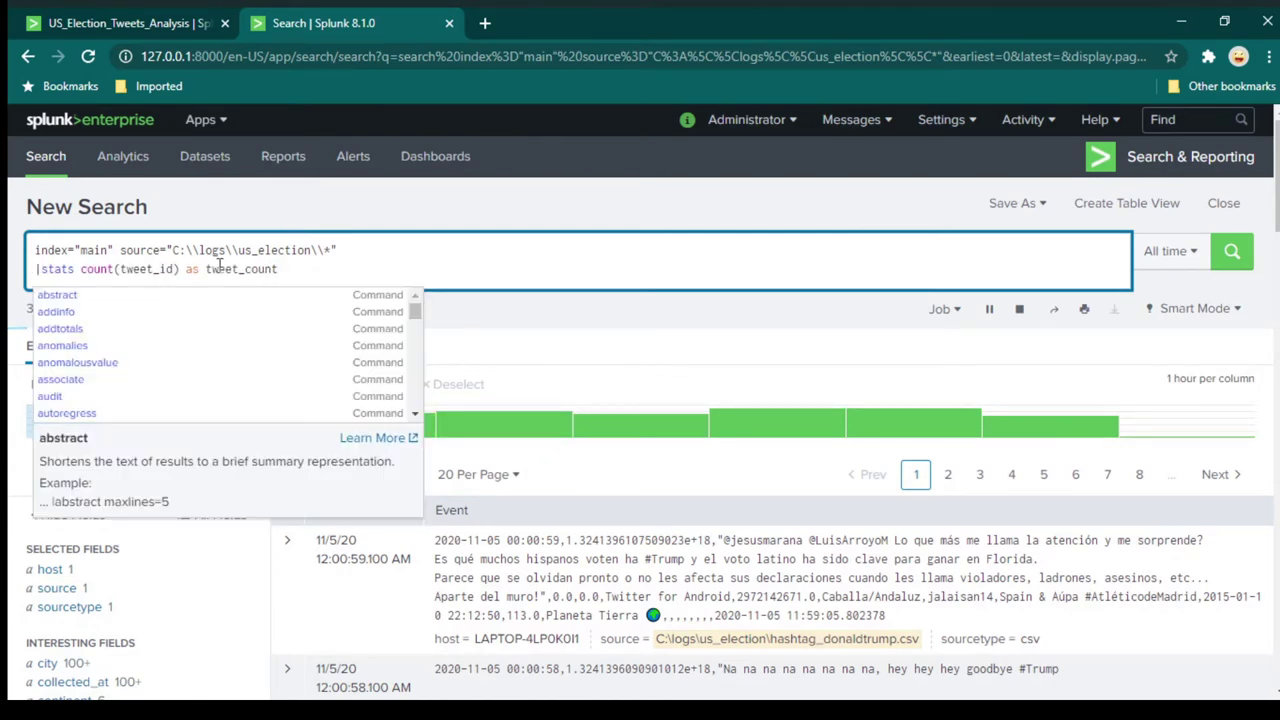
key("Escape")
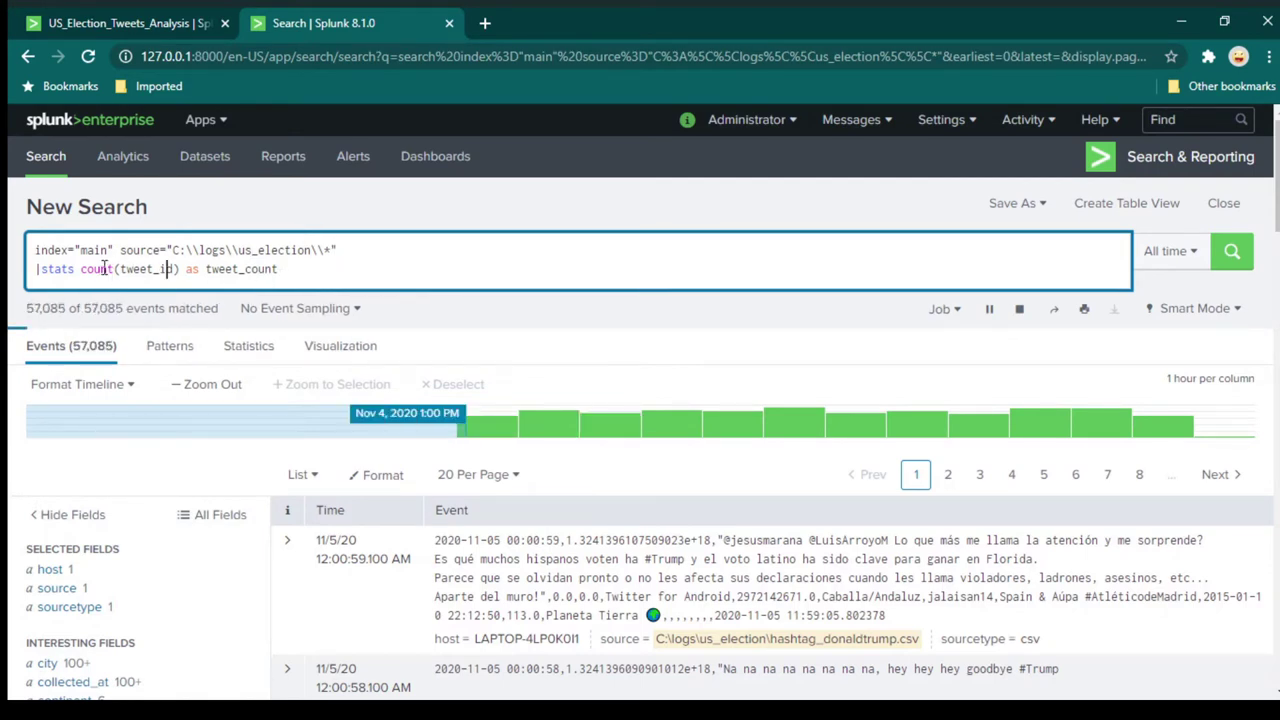
left_click(1231, 251)
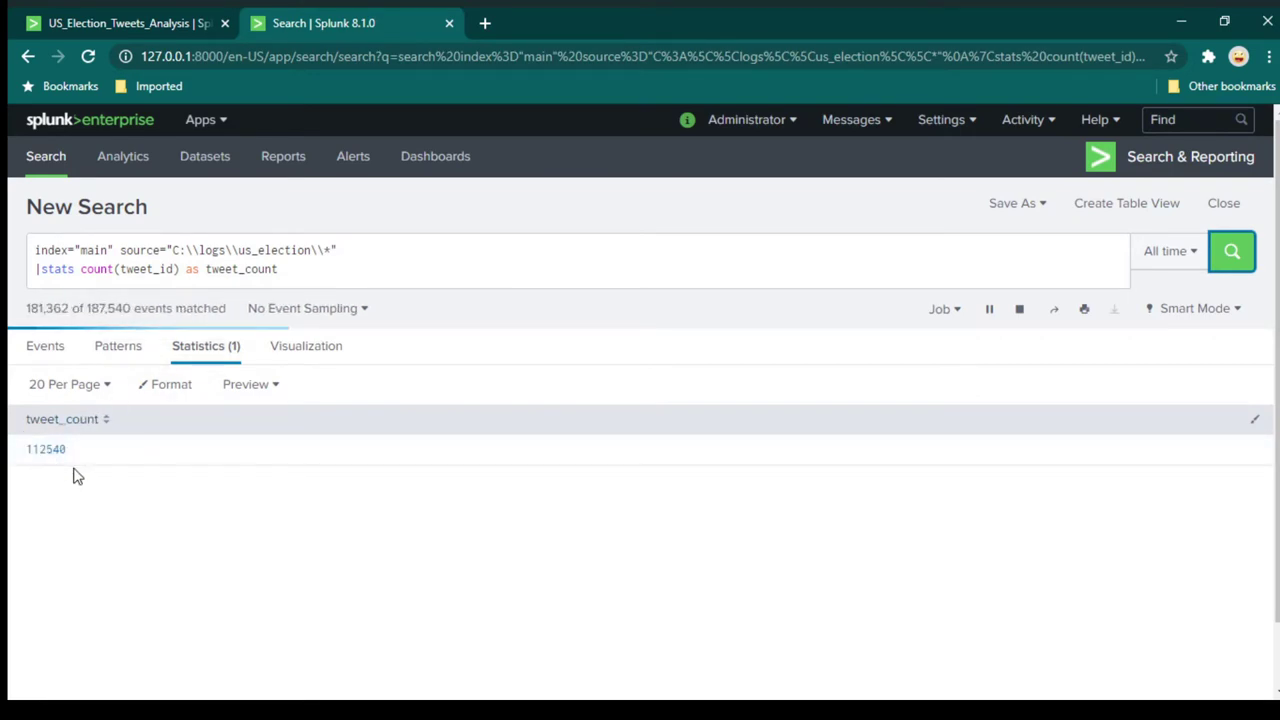
left_click(160, 24)
left_click_drag(298, 393, 728, 362)
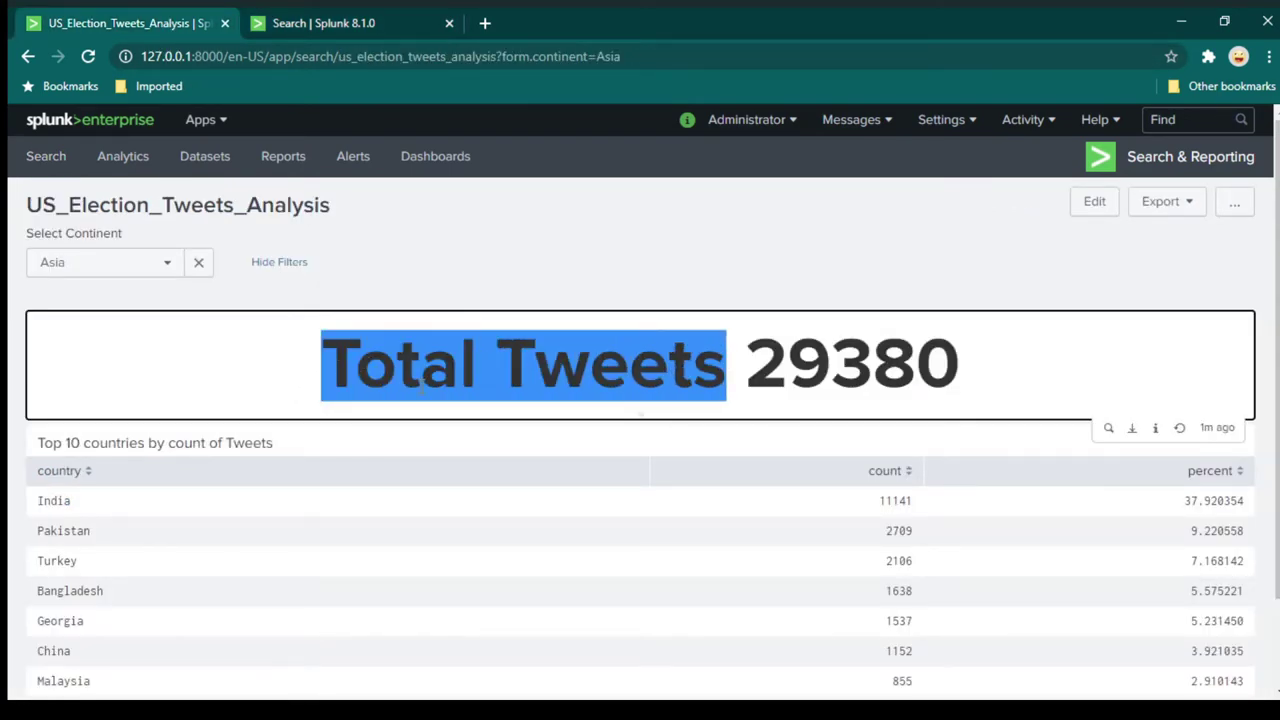
left_click(375, 24)
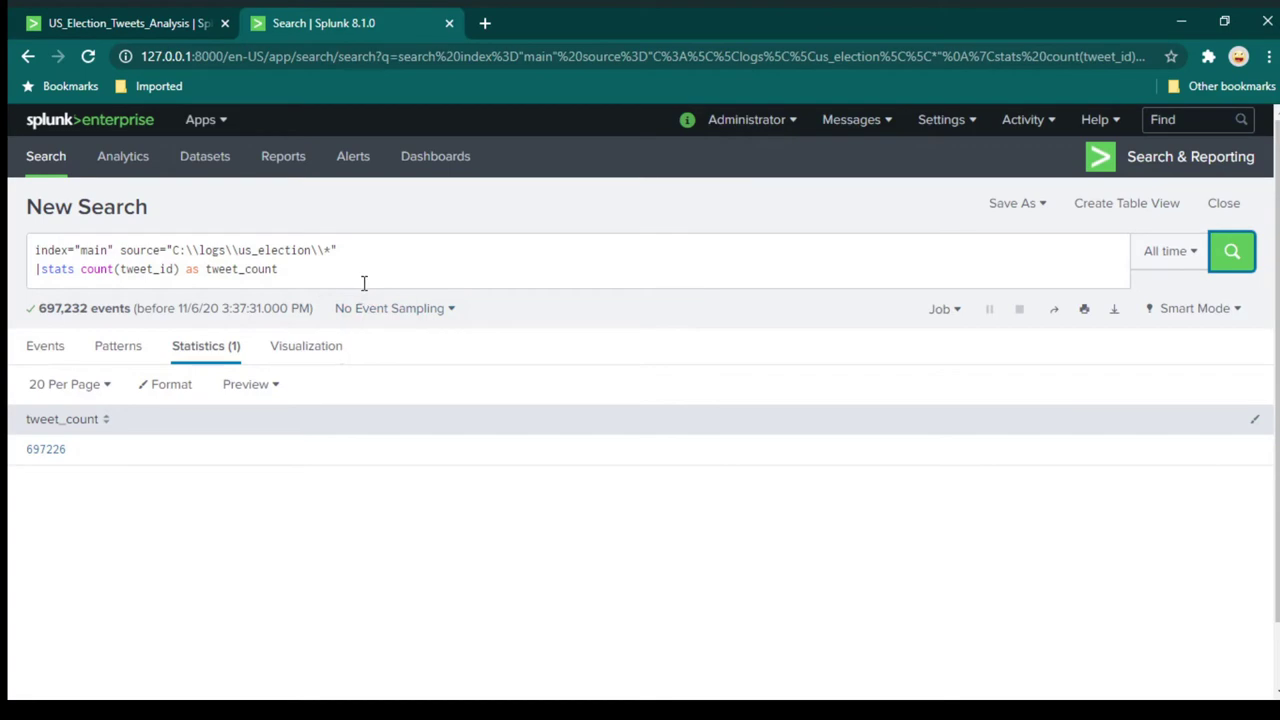
- Add a third query line with '|eval desc = "Total Tweets ".tweet_count'
left_click(381, 269)
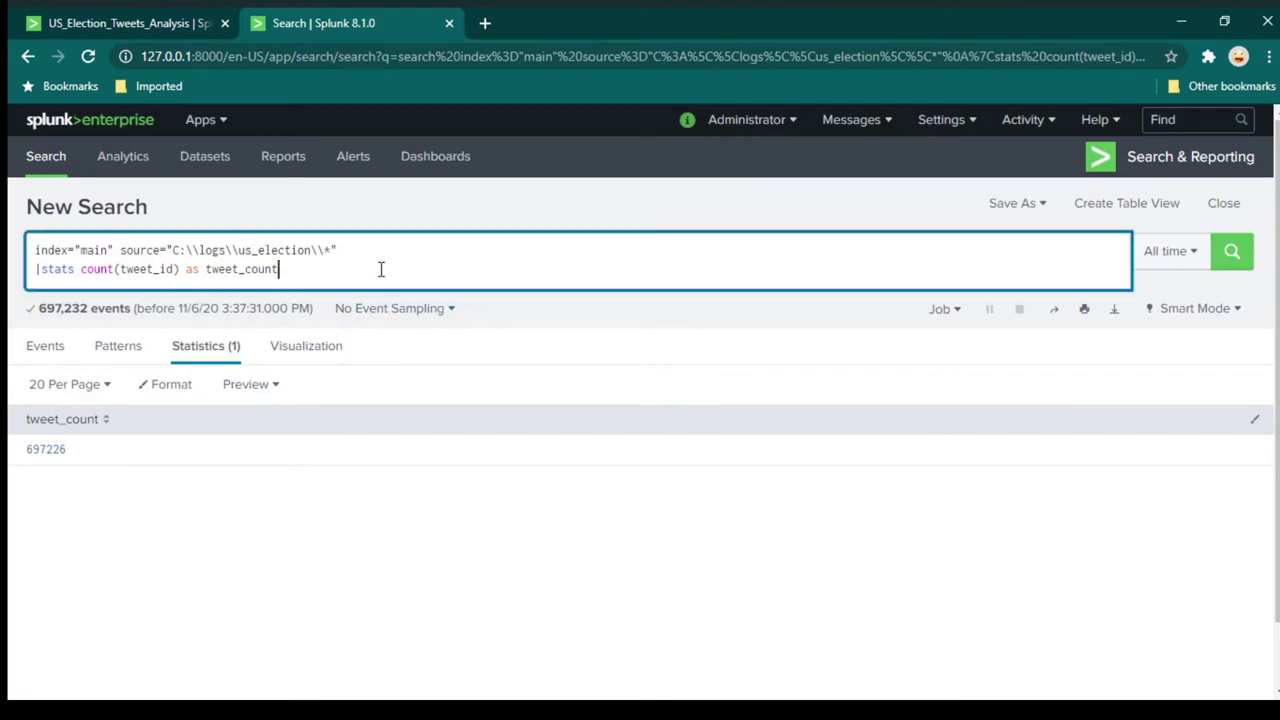
key("shift+Return")
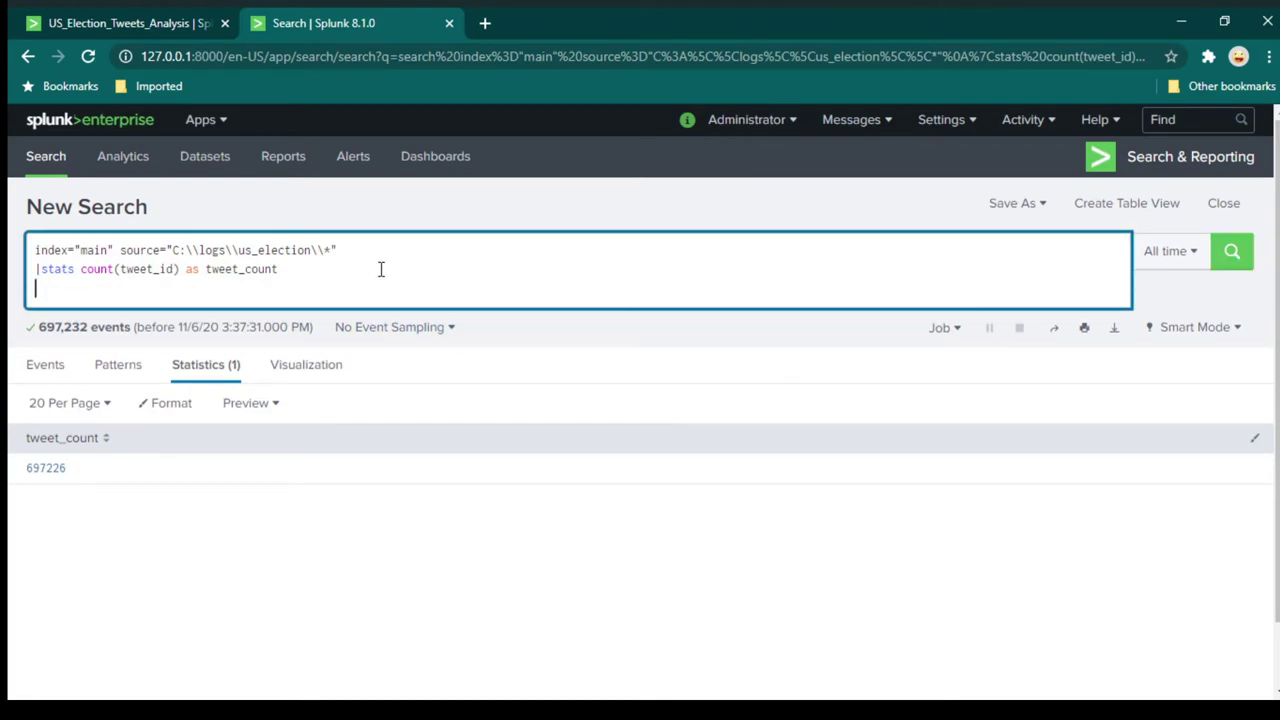
type("|")
type("eval desc = \"Total Tweets \".tweet_count")
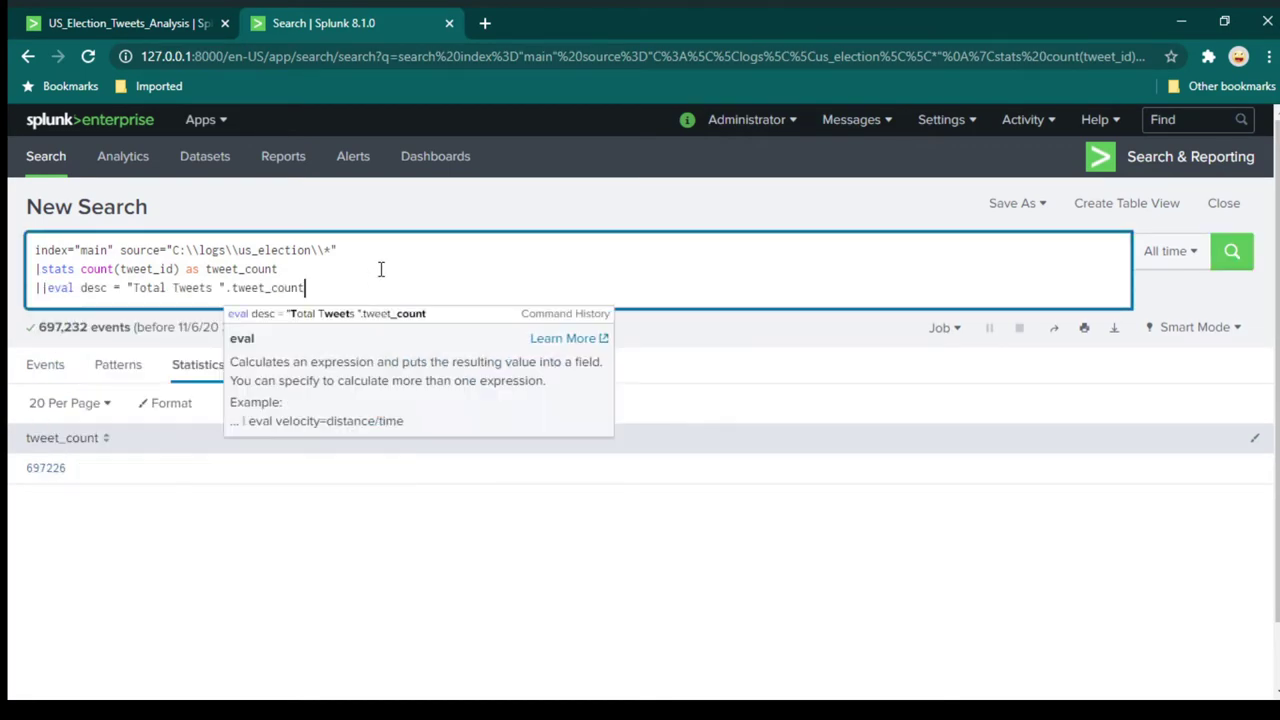
key("Home")
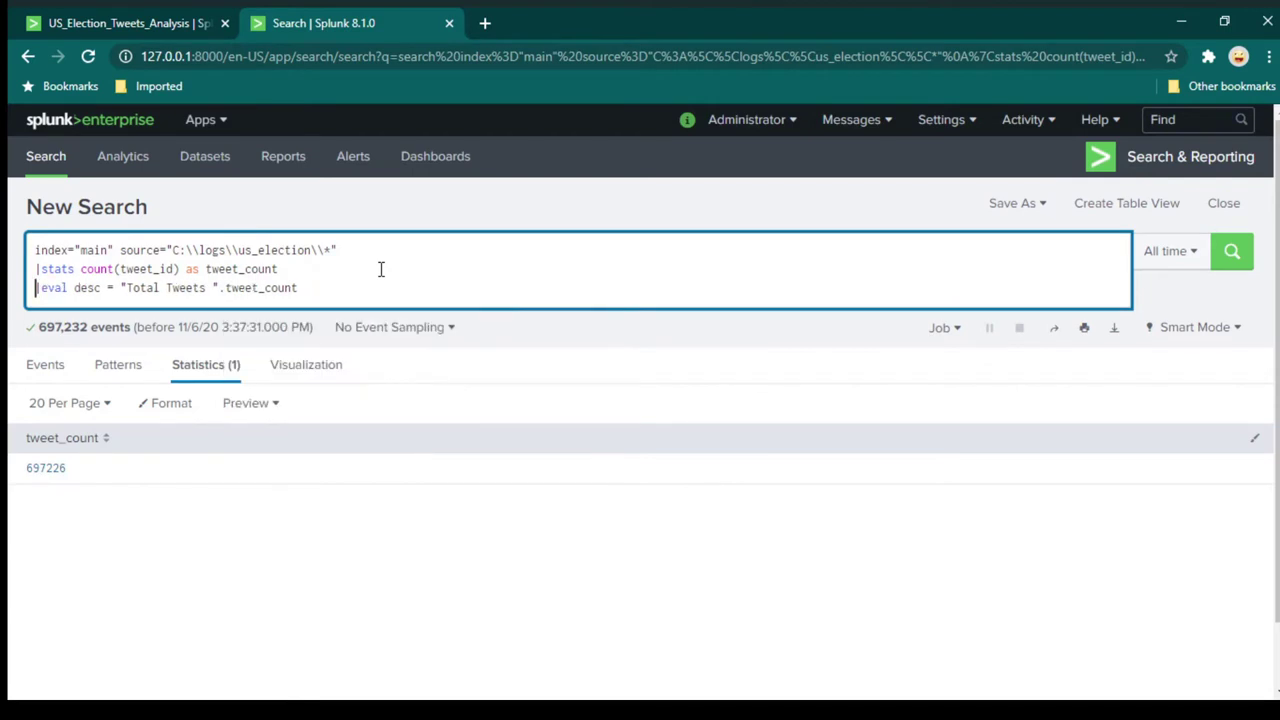
- Review the eval expression's parts: desc, the 'Total Tweets ' string, the joining dot and tweet_count
double_click(58, 290)
double_click(86, 290)
left_click_drag(120, 287, 217, 288)
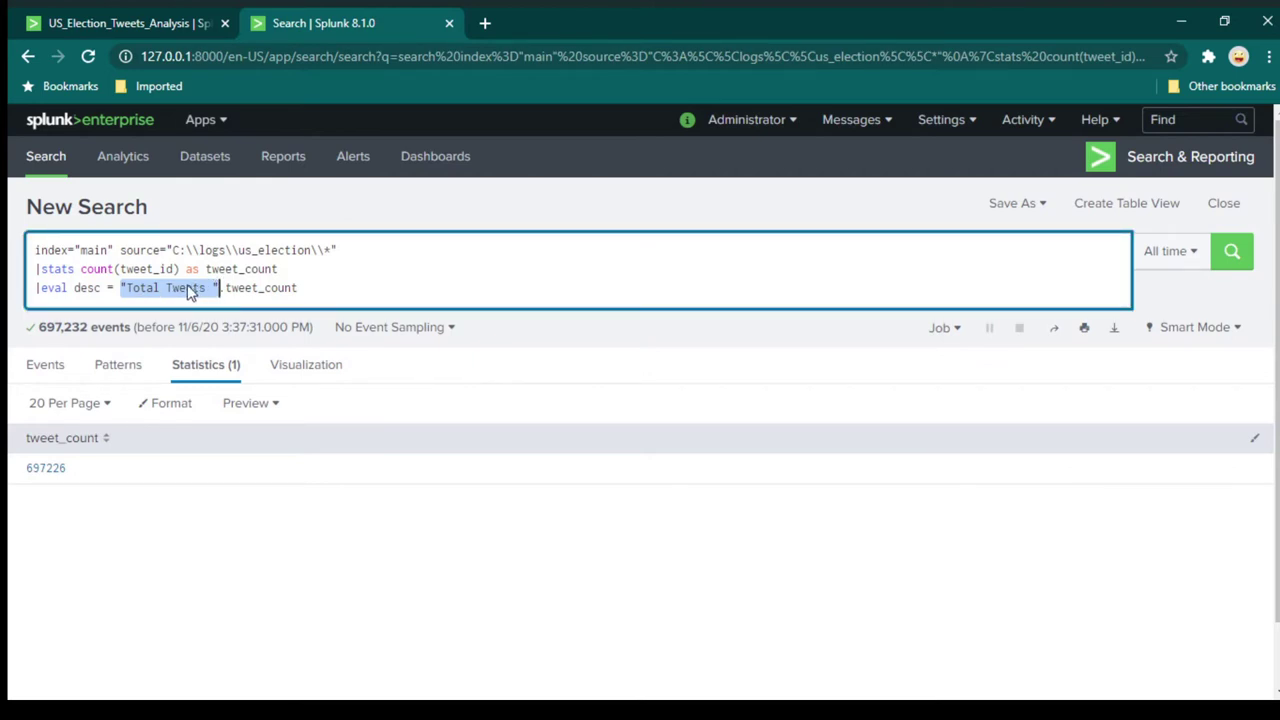
left_click(125, 288)
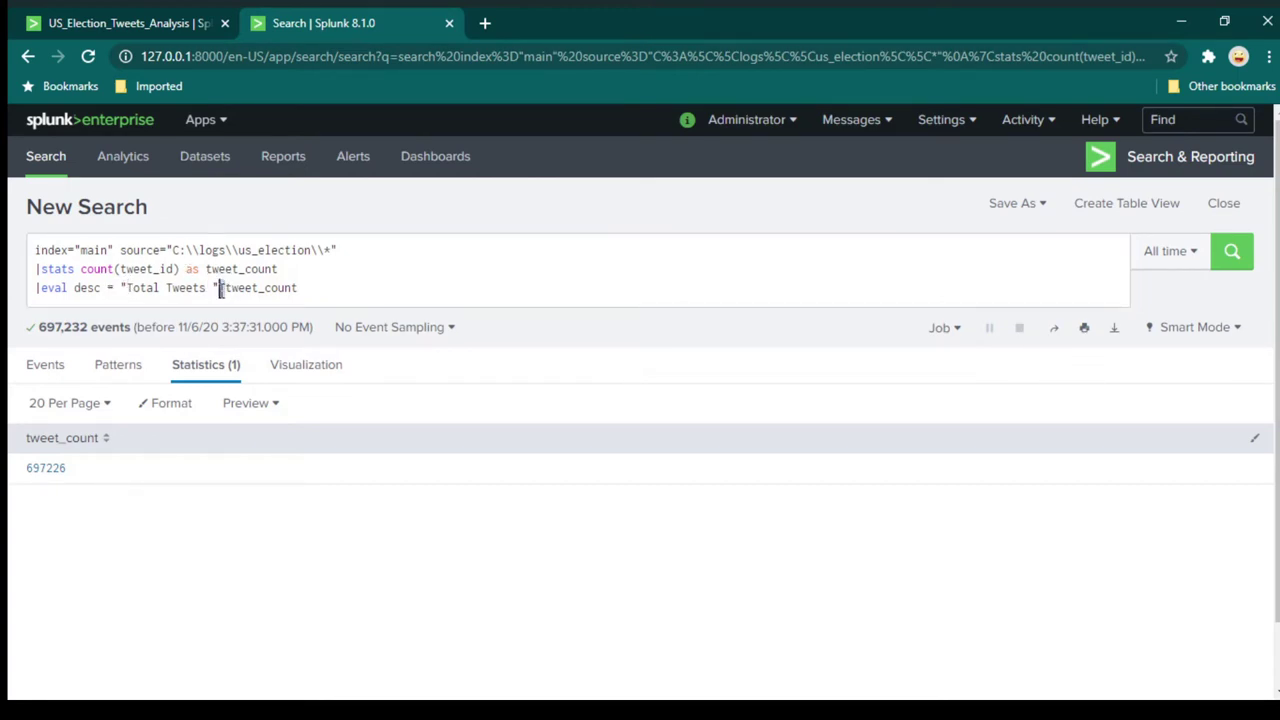
left_click(218, 288)
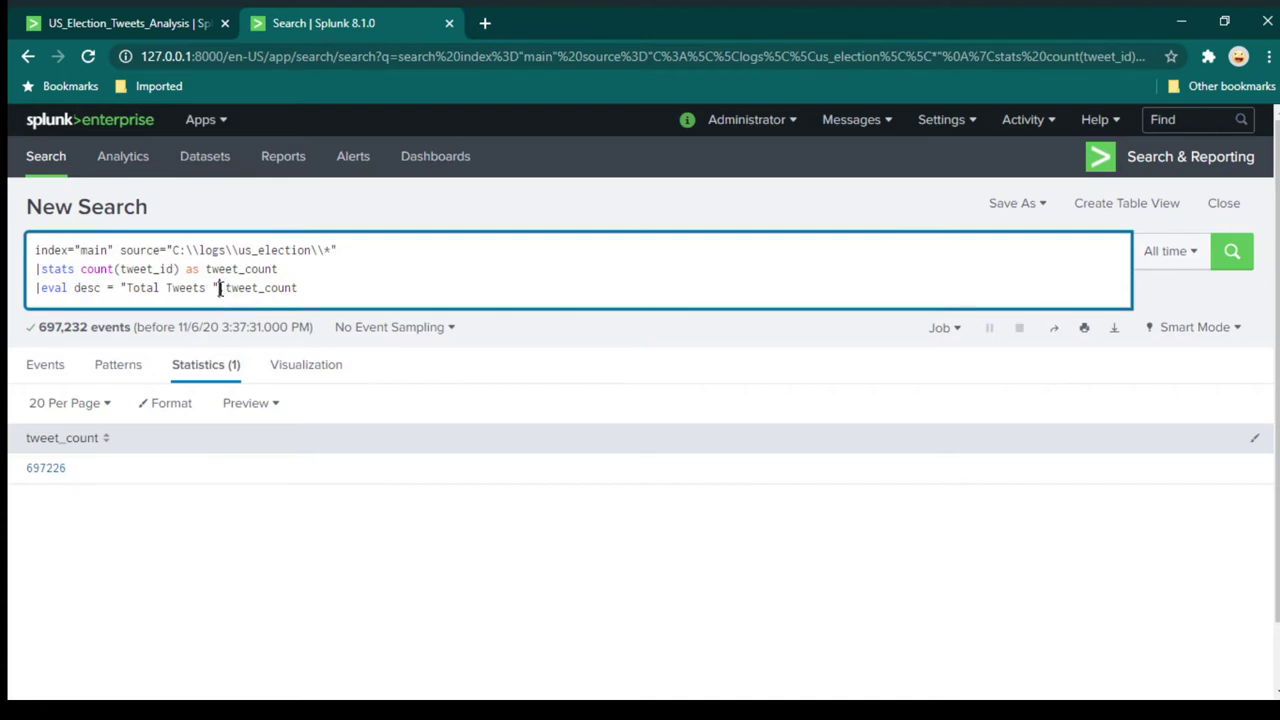
left_click_drag(225, 289, 116, 289)
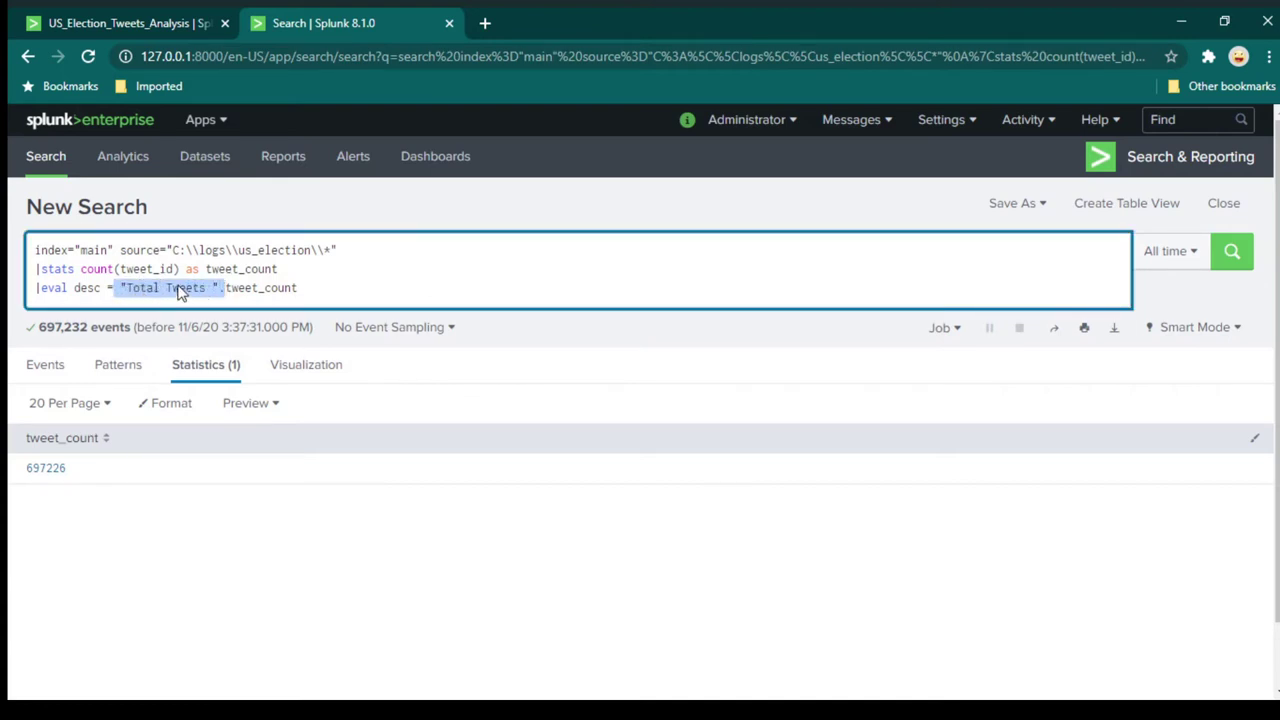
left_click(273, 291)
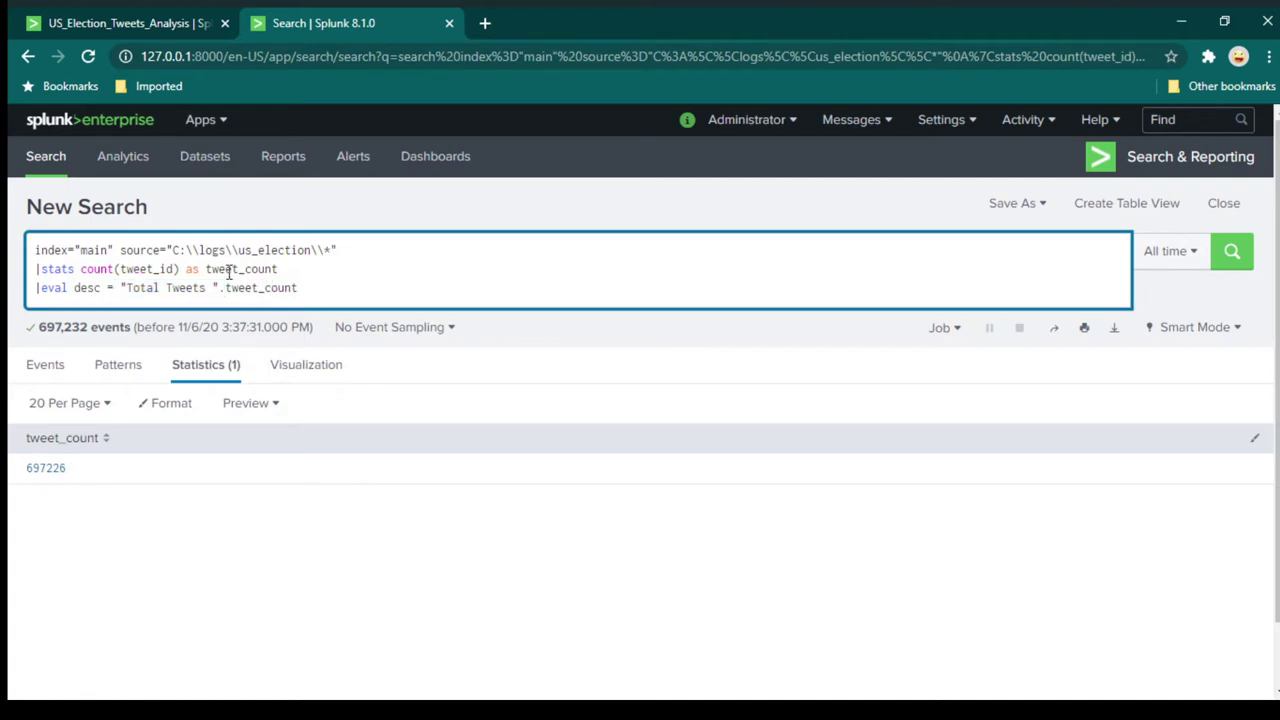
left_click_drag(206, 270, 272, 270)
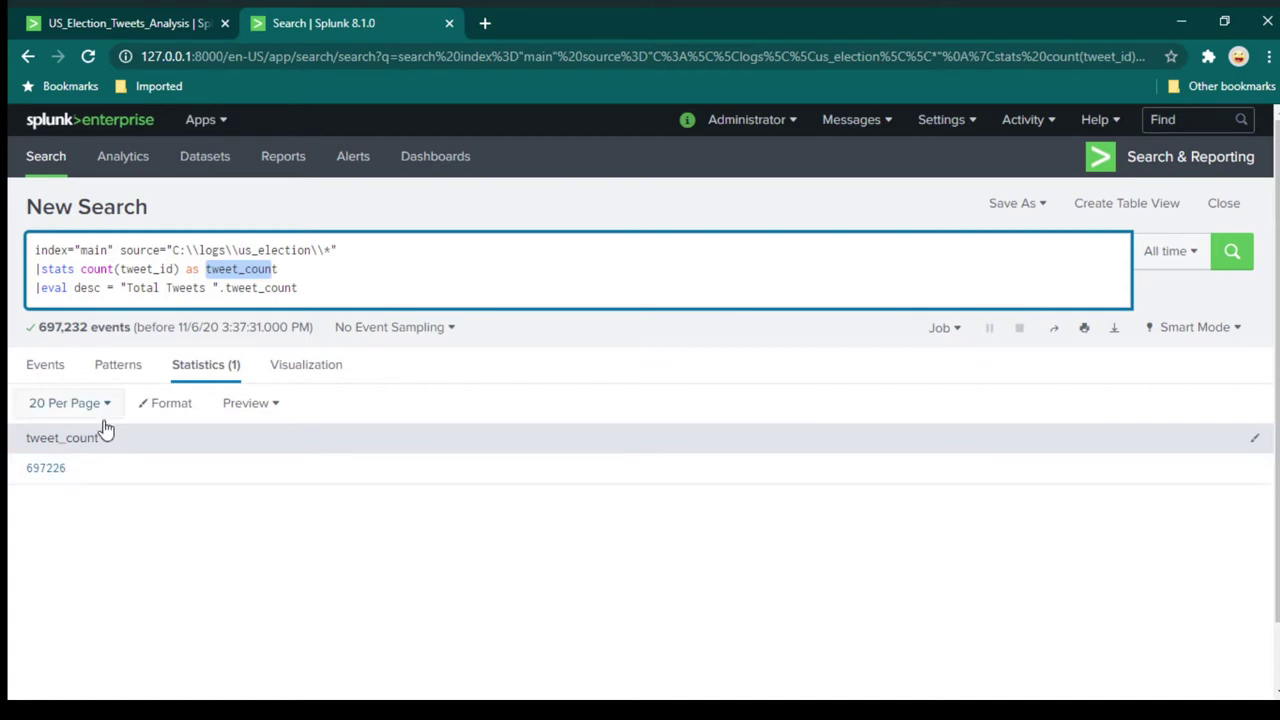
- Add a '|table desc' line under the eval line and run the search
left_click(350, 300)
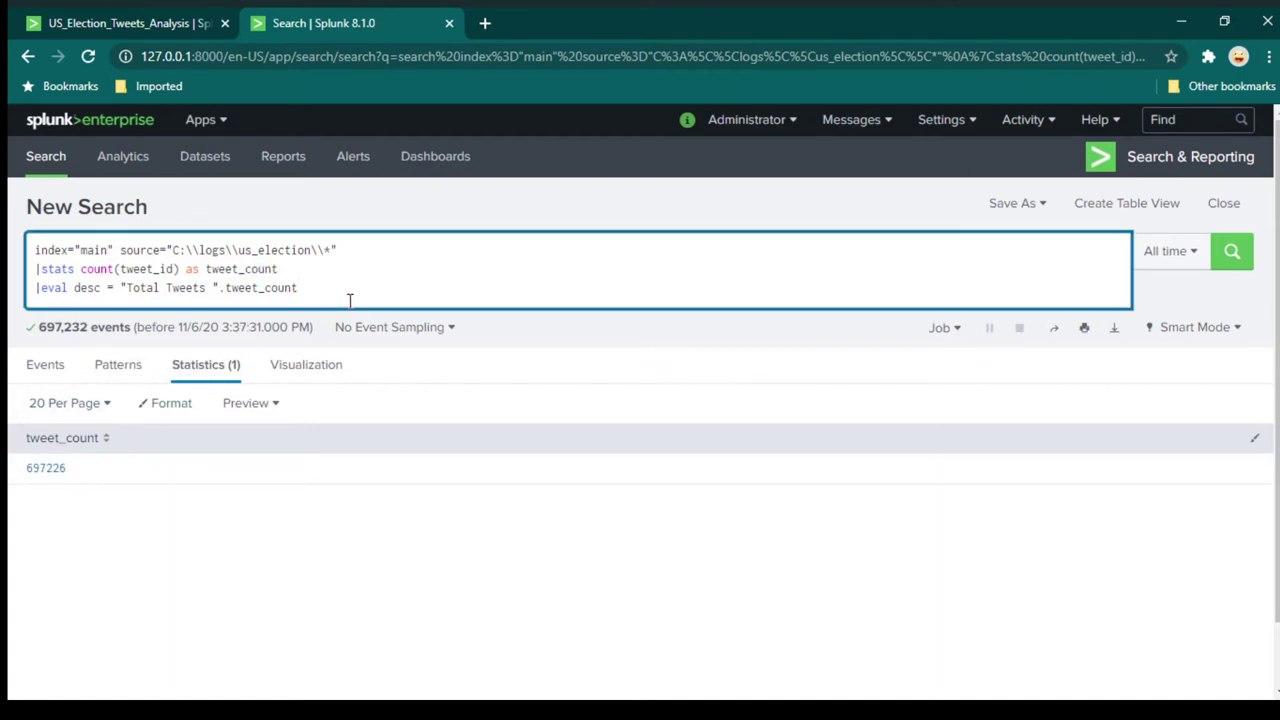
key("shift+Return")
type("|tab")
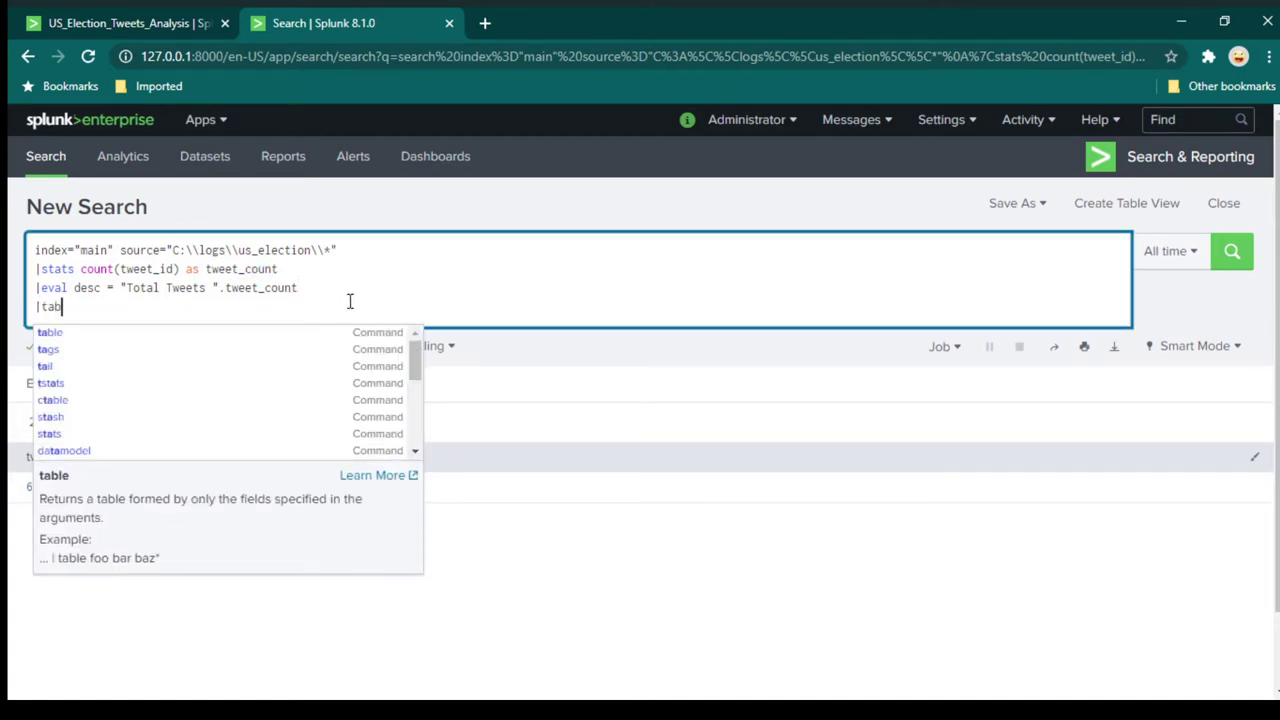
type("le desc")
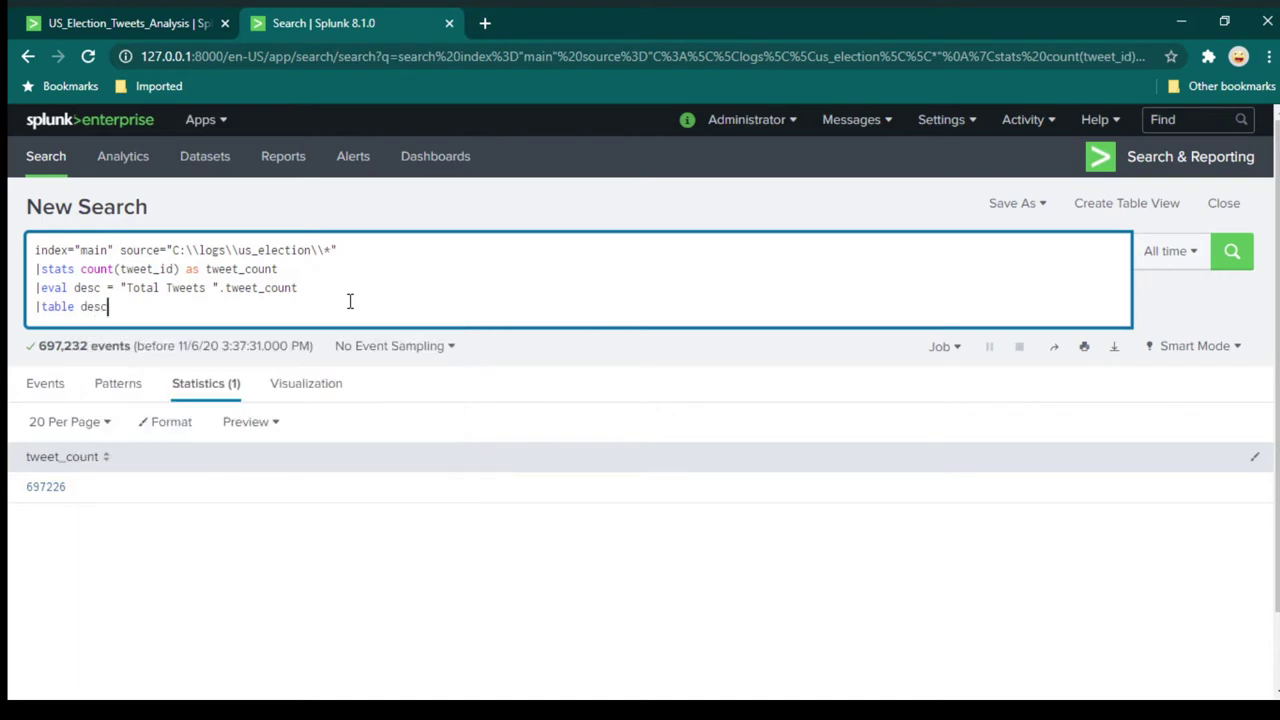
key("Return")
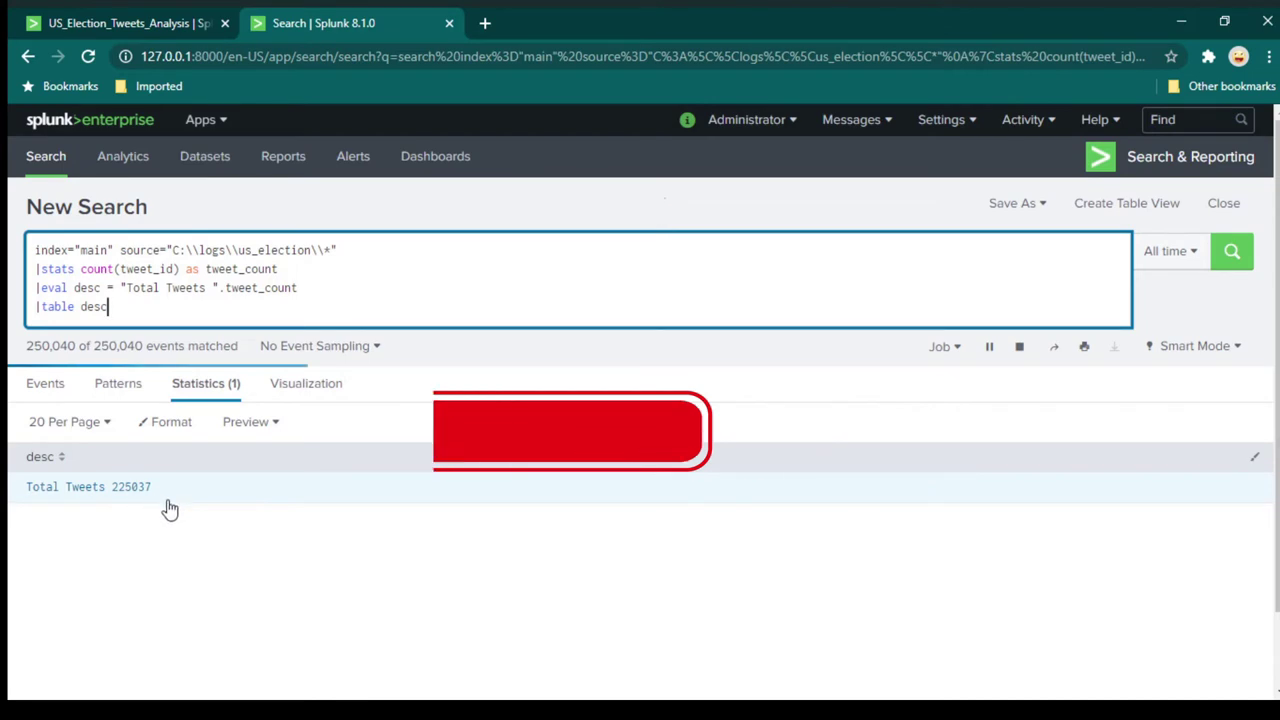
- Compare with the dashboard's 'Total Tweets ' heading, then return to the Total Tweets search
left_click(148, 25)
left_click_drag(300, 366, 746, 366)
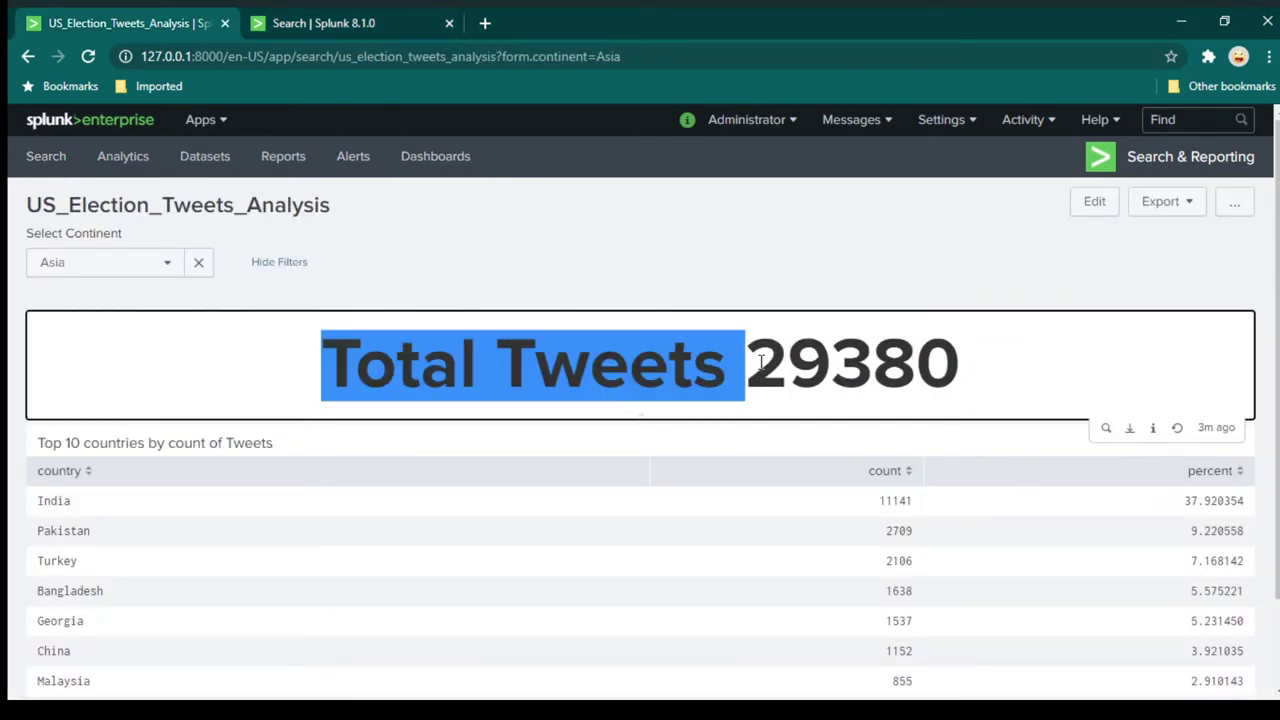
left_click(328, 24)
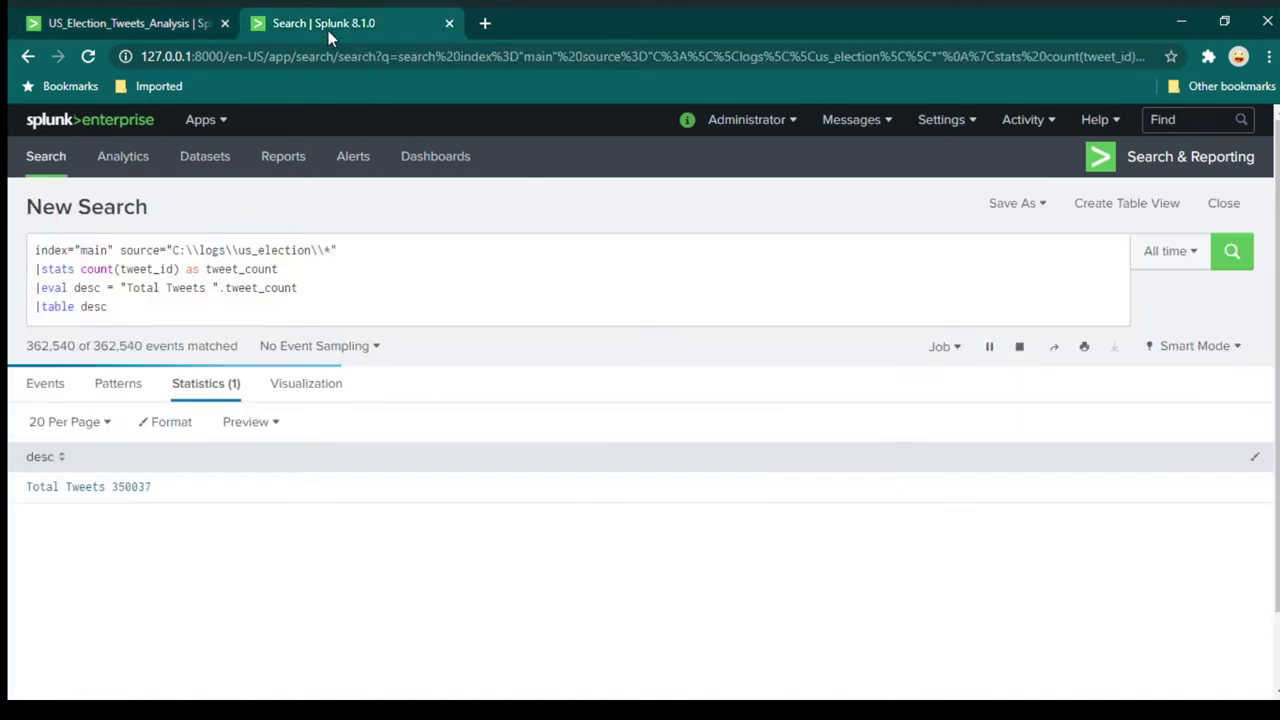
- Display the search result as a Single Value visualization showing Total Tweets
left_click(320, 393)
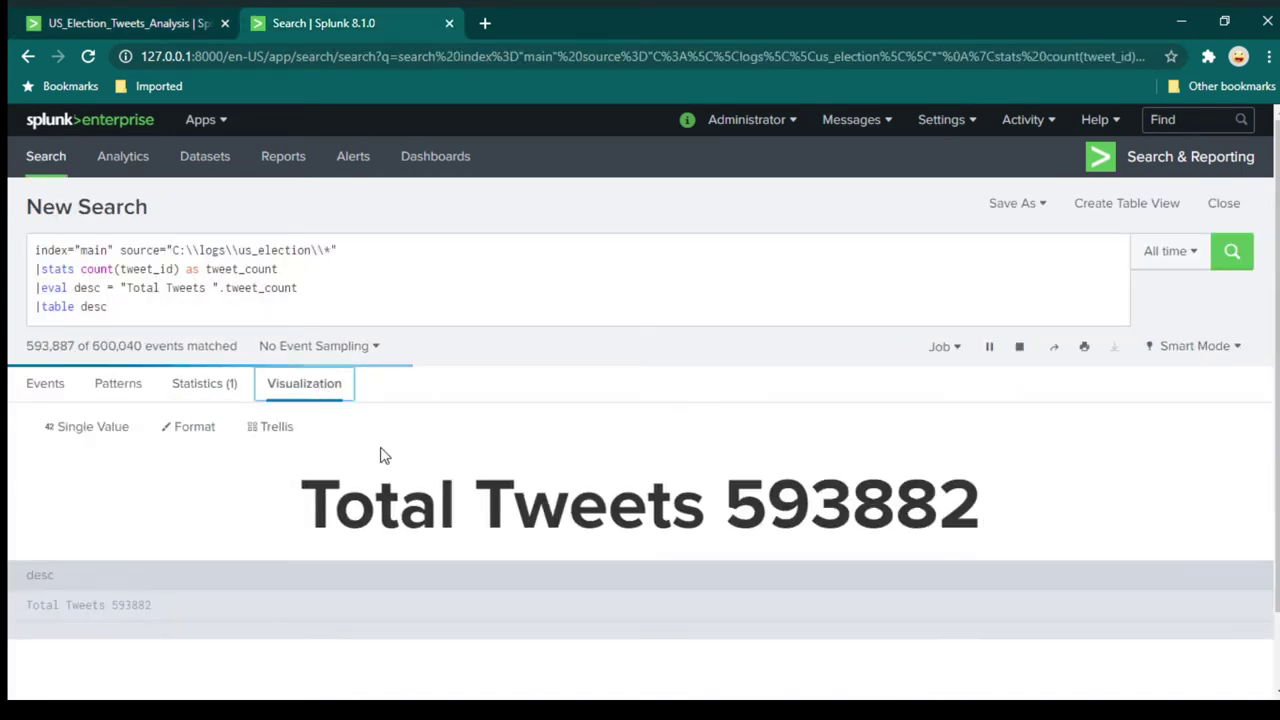
left_click(90, 428)
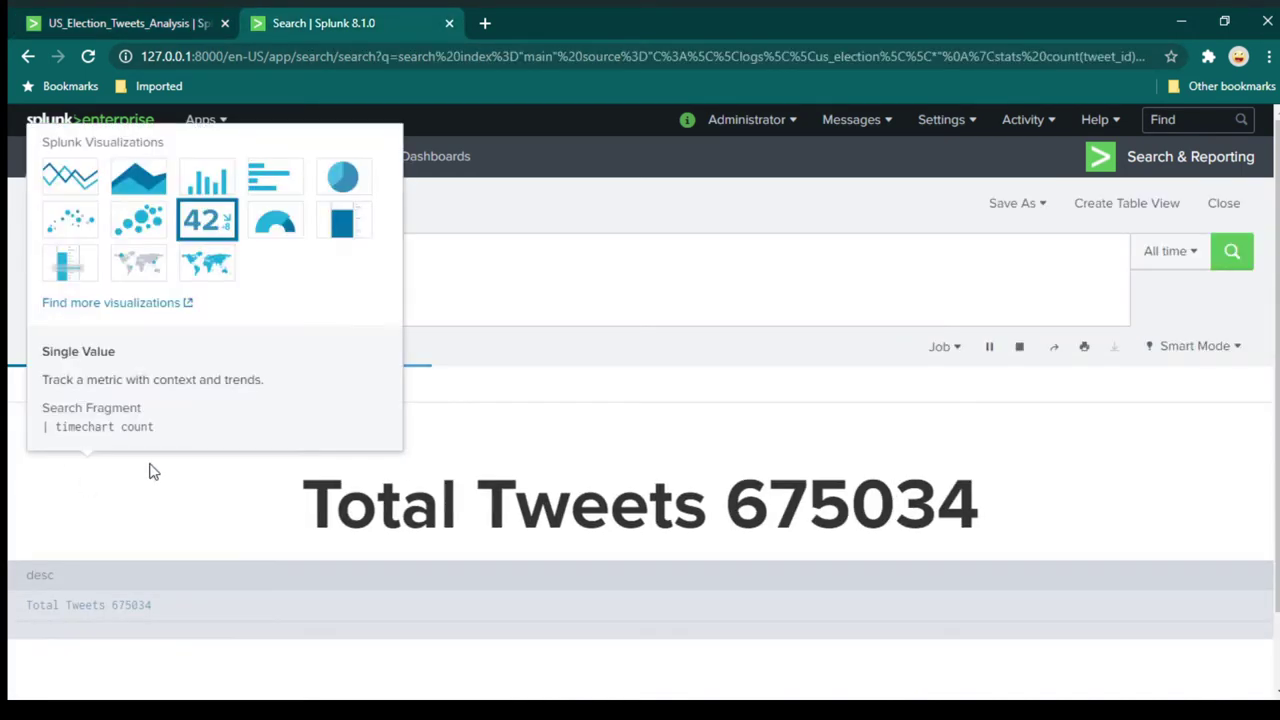
left_click(212, 222)
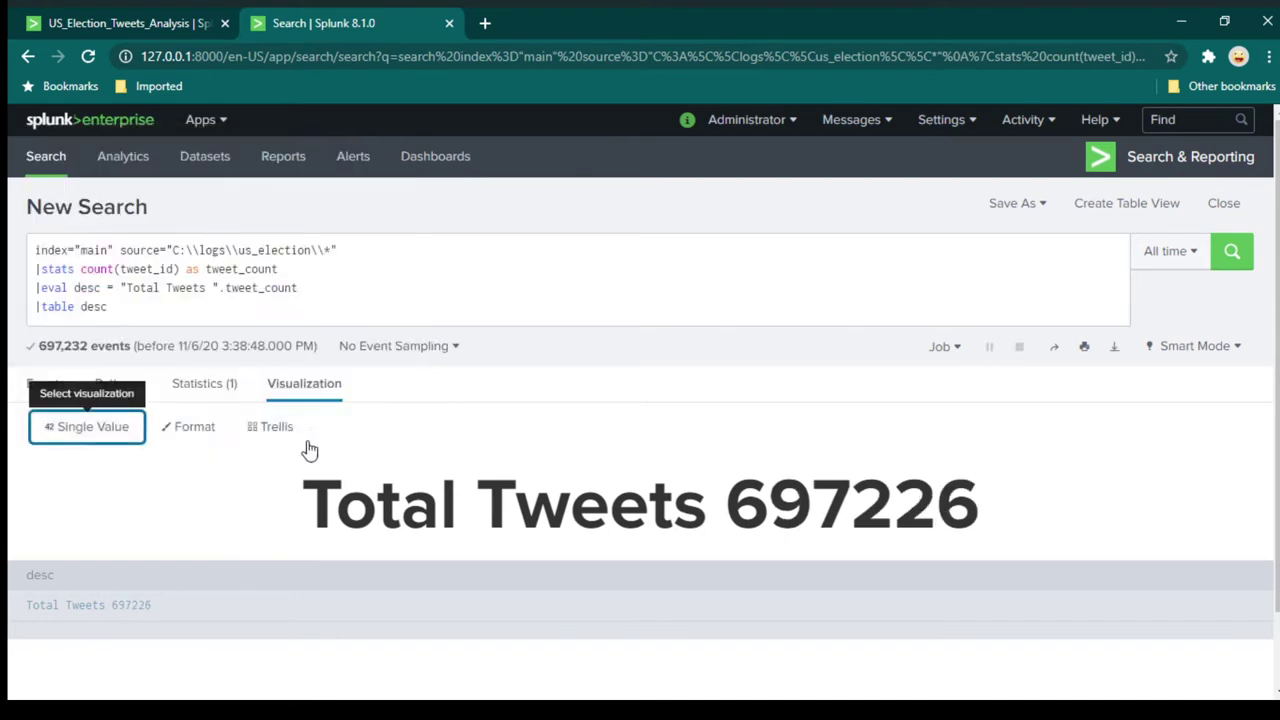
left_click(89, 435)
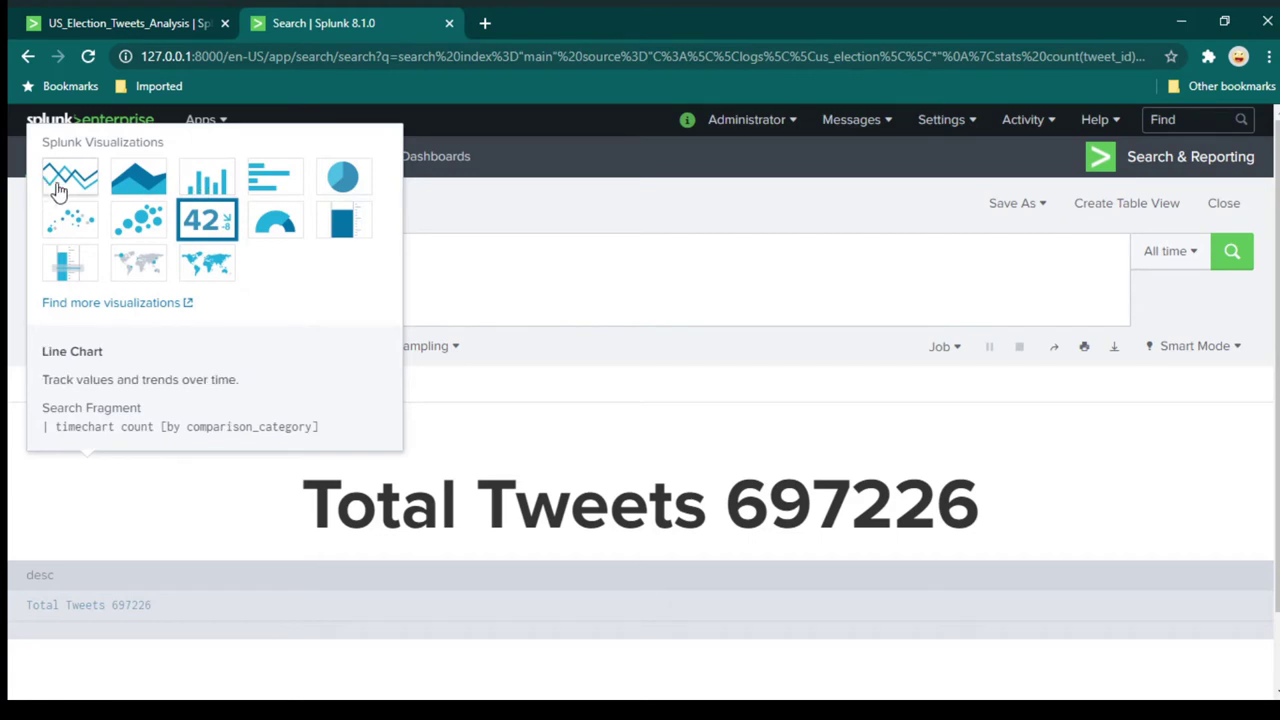
left_click(217, 228)
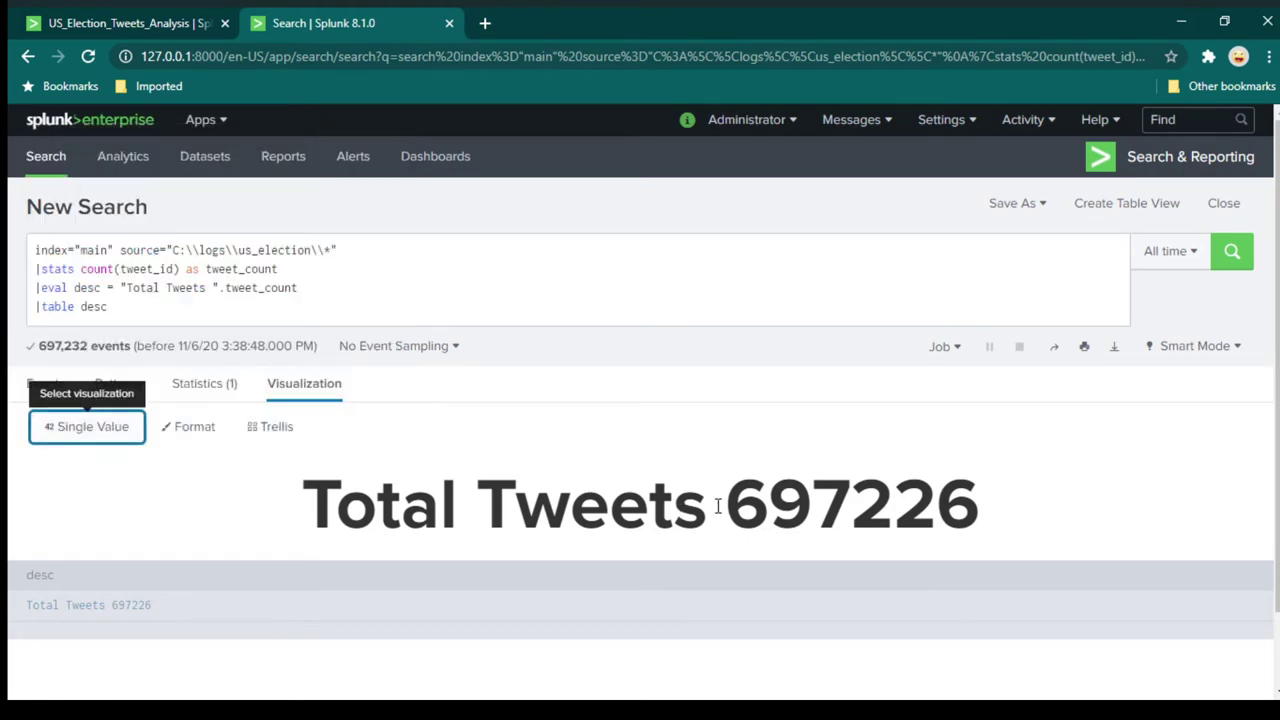
triple_click(500, 505)
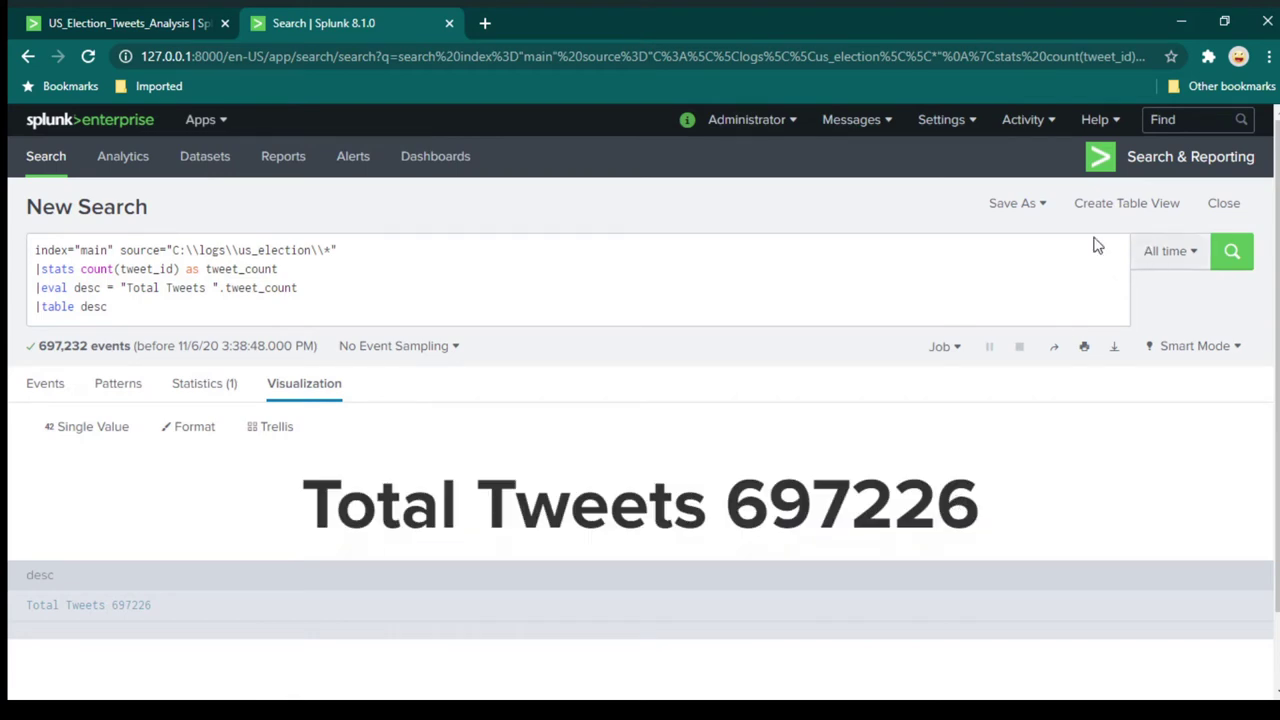
left_click(1018, 204)
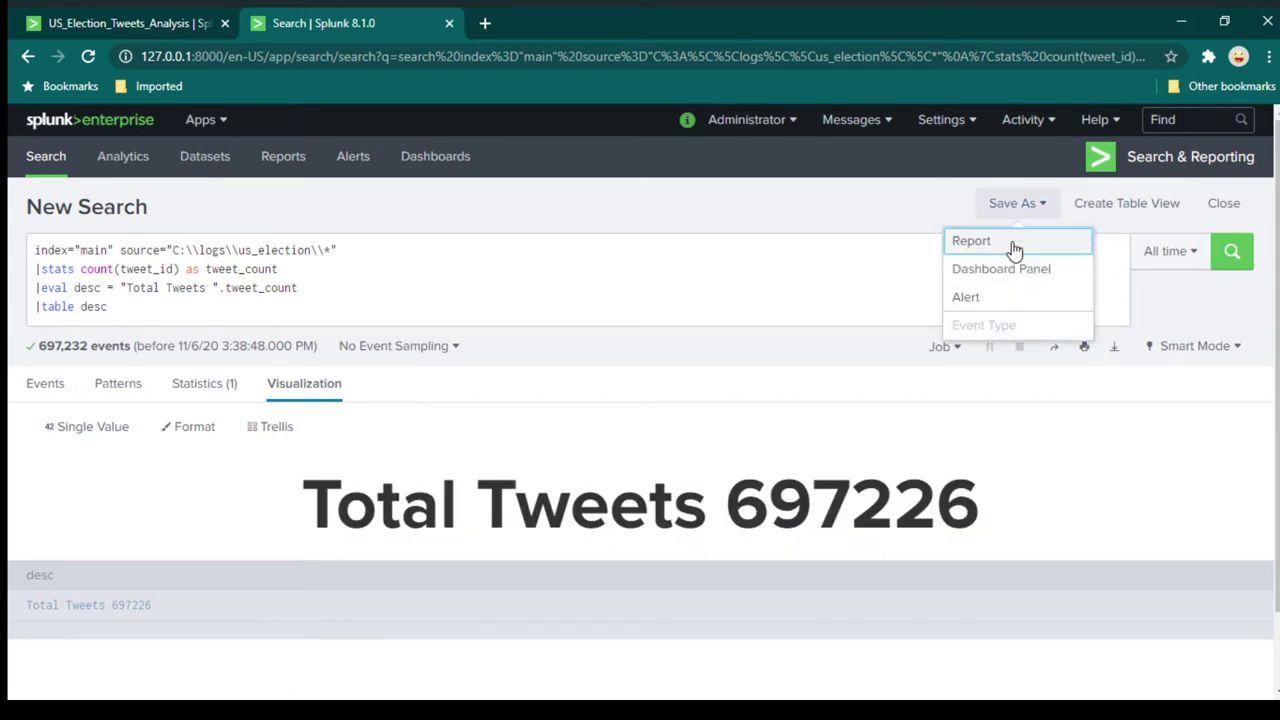
- Save the search as a panel on a new dashboard titled splunk_us_tweets_filter_demo
left_click(1004, 272)
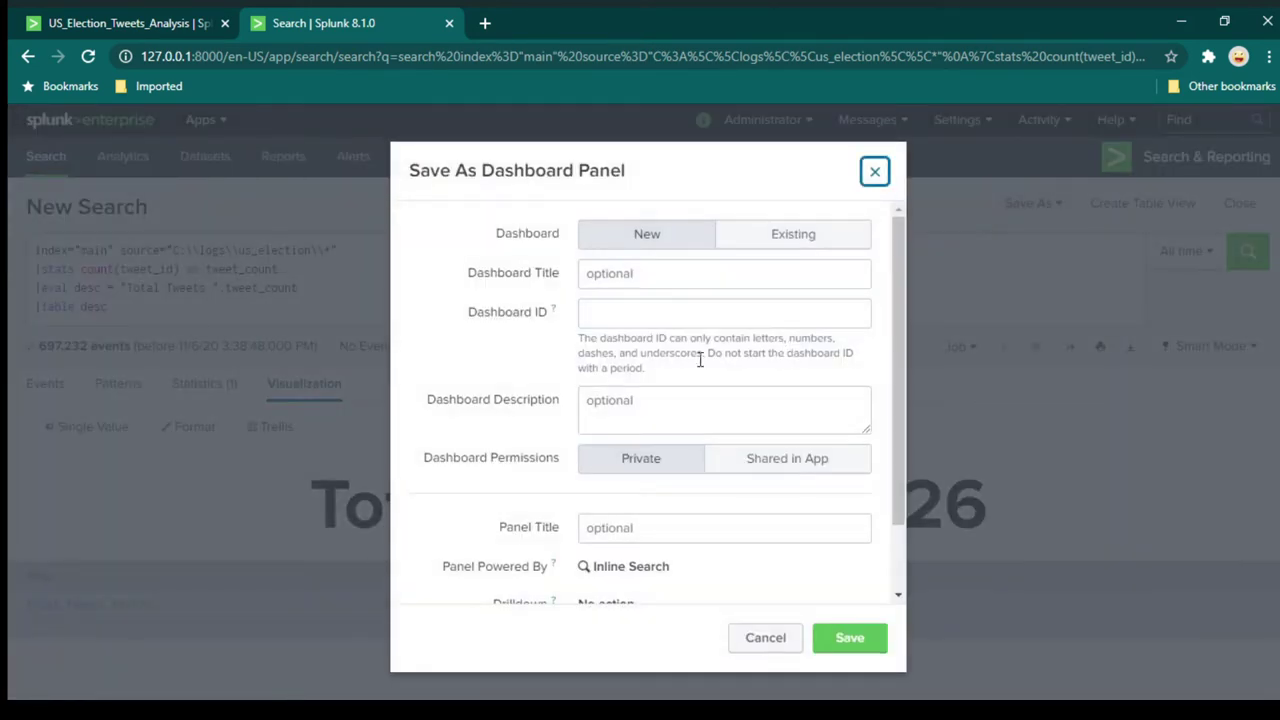
left_click(667, 273)
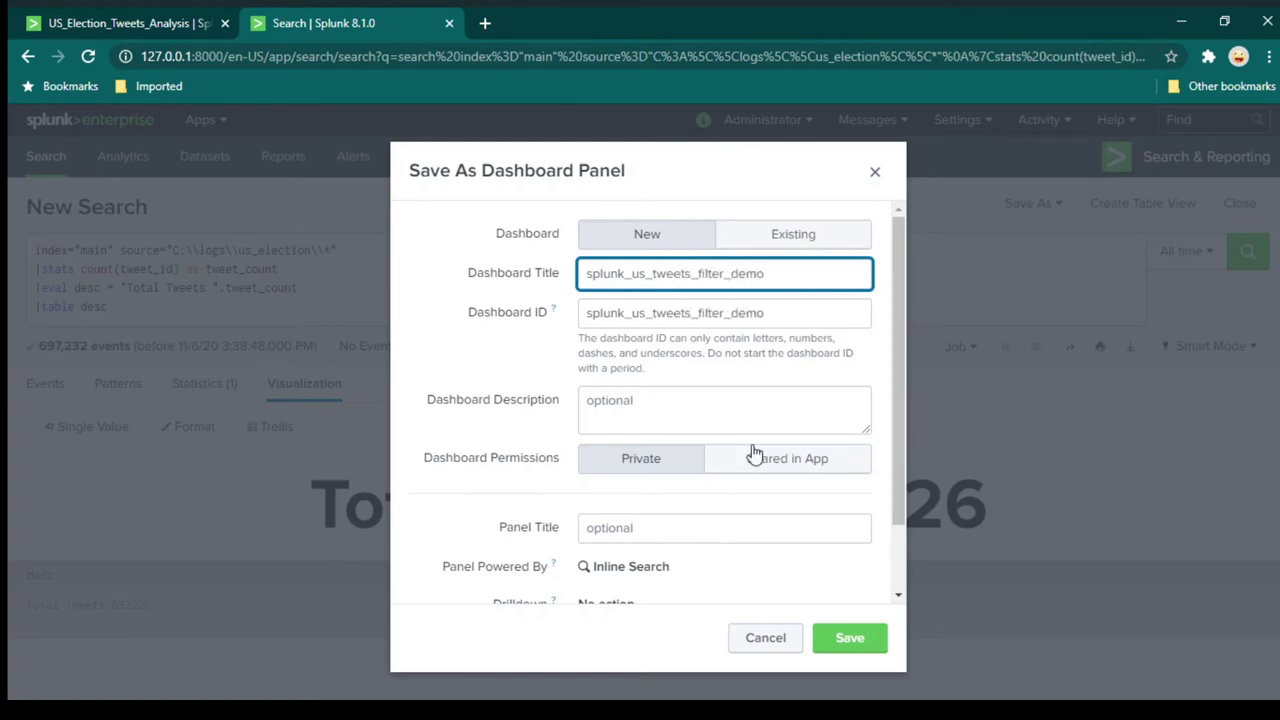
scroll(760, 462, "down", 3)
left_click(852, 640)
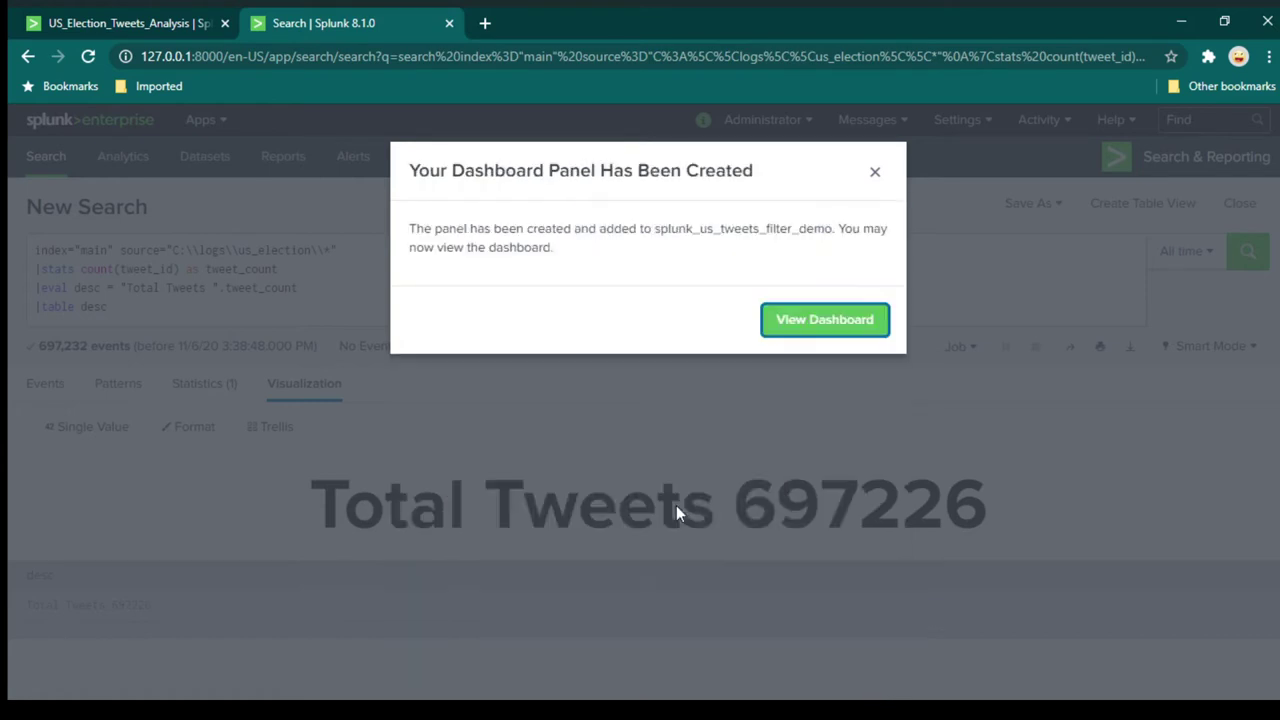
- View the new dashboard, compare it with US_Election_Tweets_Analysis, and open Search in a new tab
left_click(829, 322)
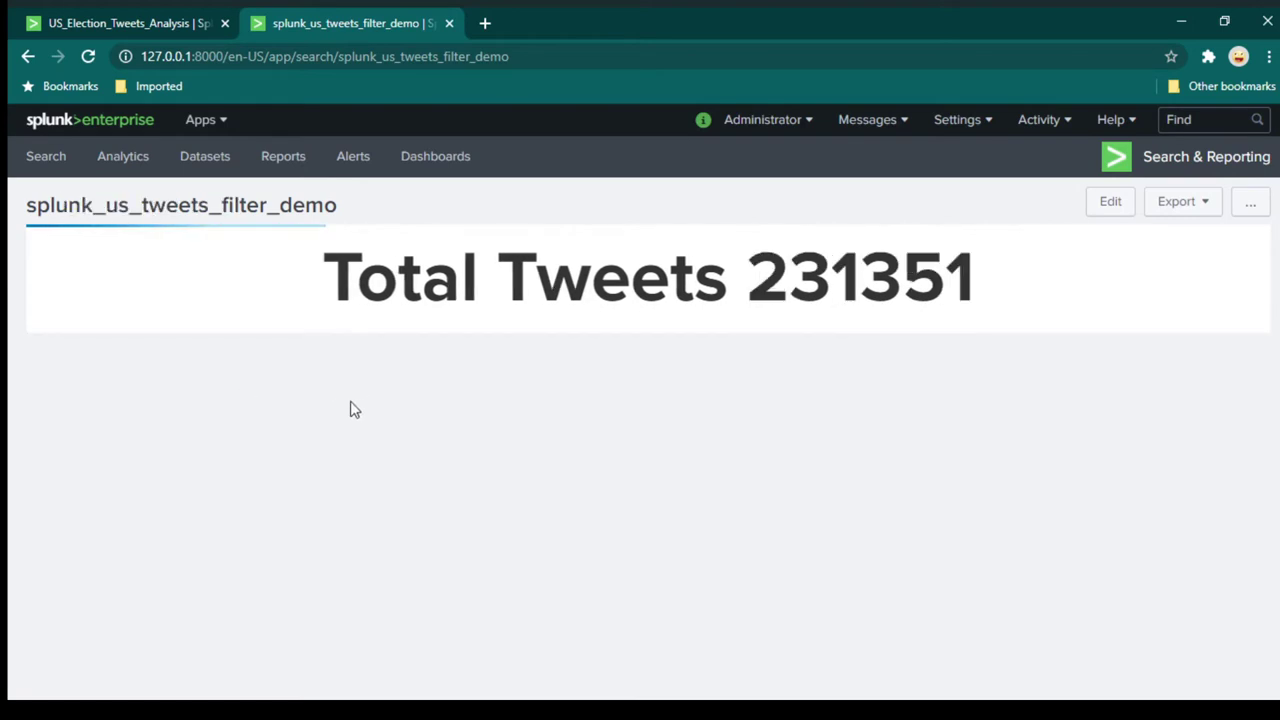
left_click(149, 23)
scroll(229, 476, "down", 2)
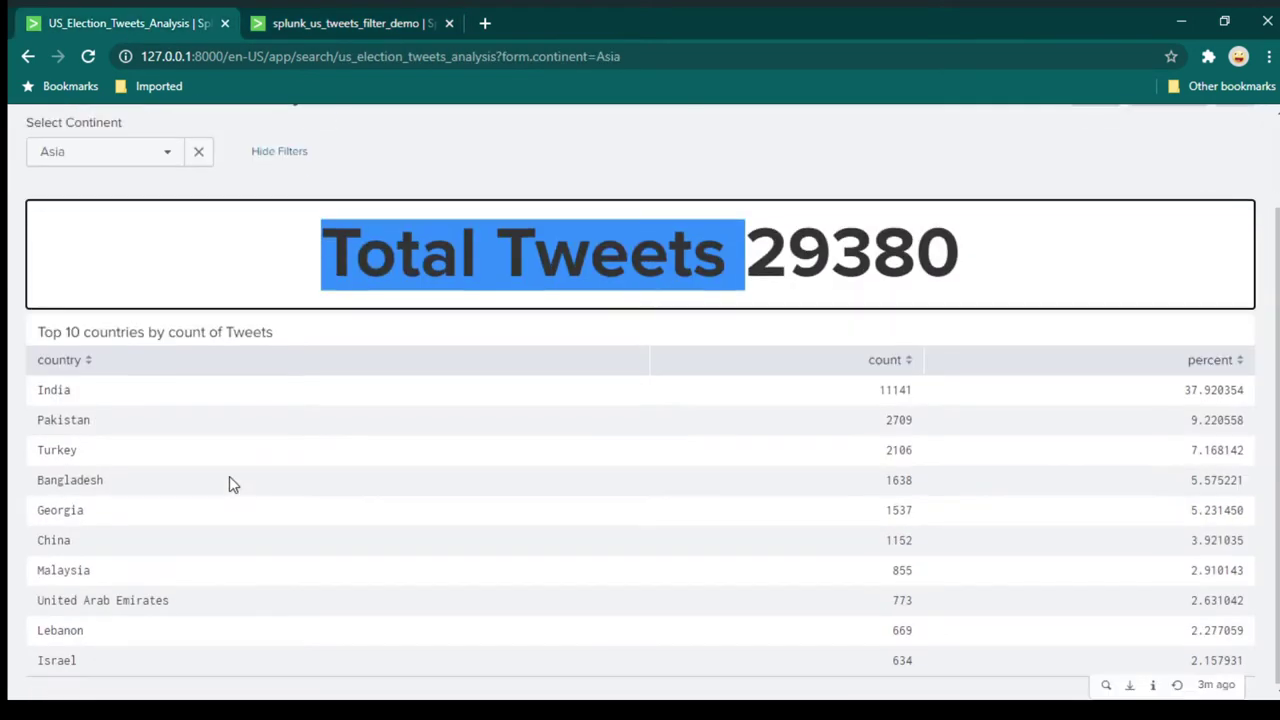
scroll(463, 496, "up", 2)
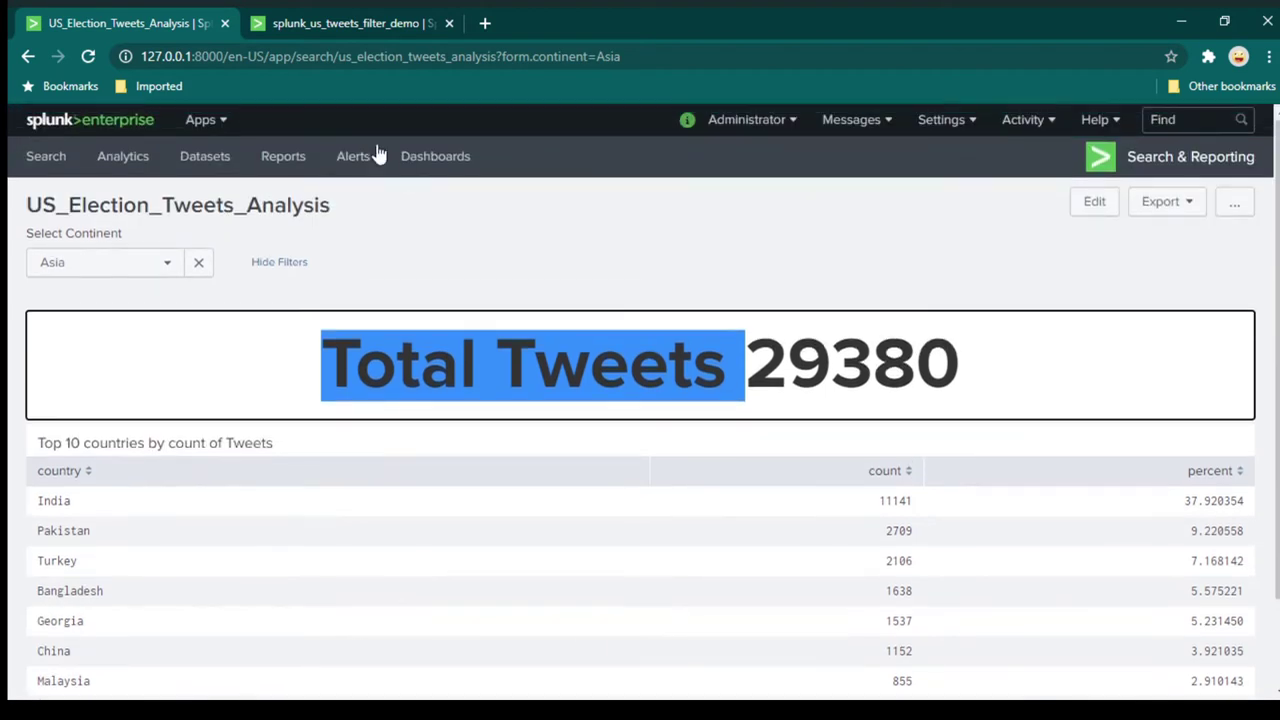
left_click(45, 163)
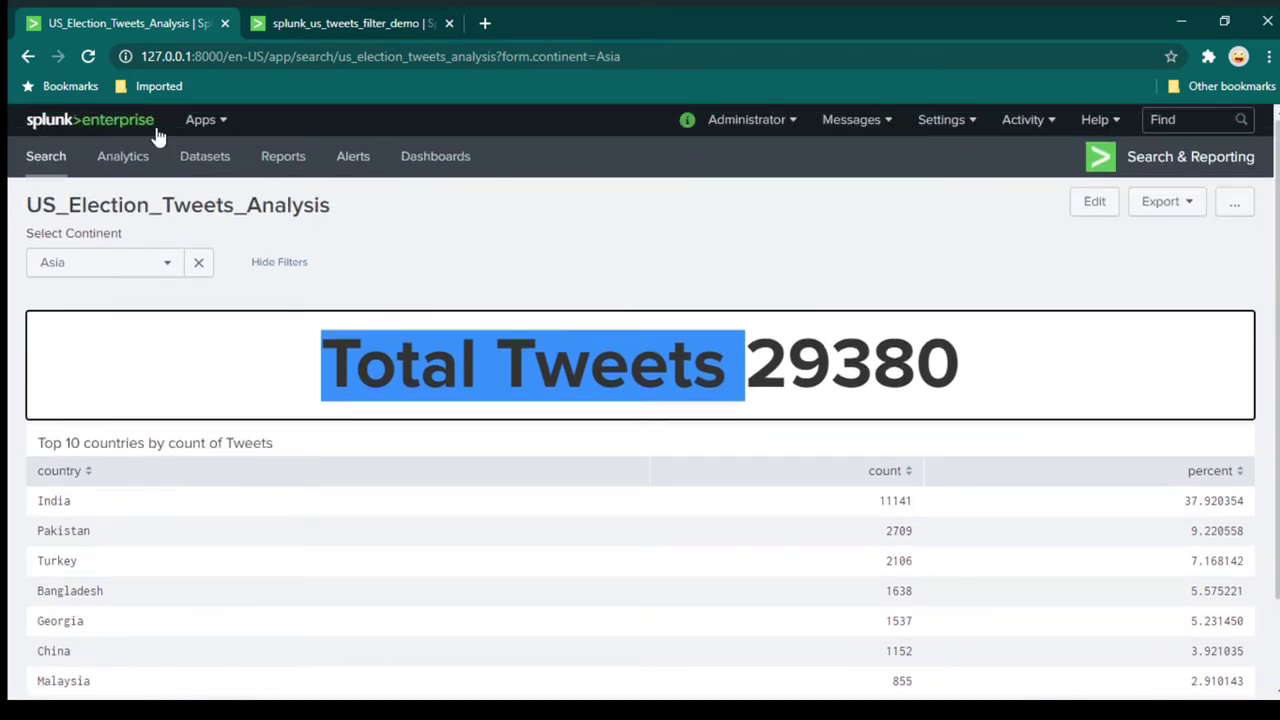
middle_click(52, 157)
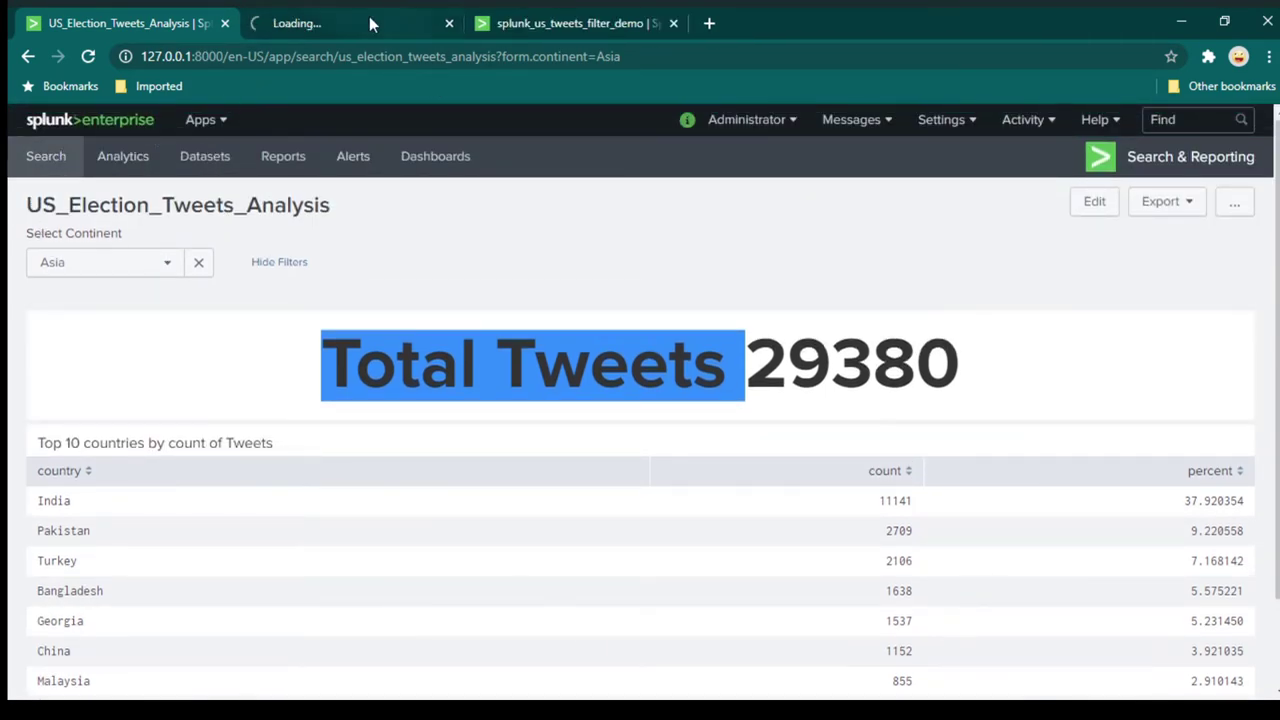
- In the new tab, paste the us_election base query, add '|top country', and run it
left_click(350, 22)
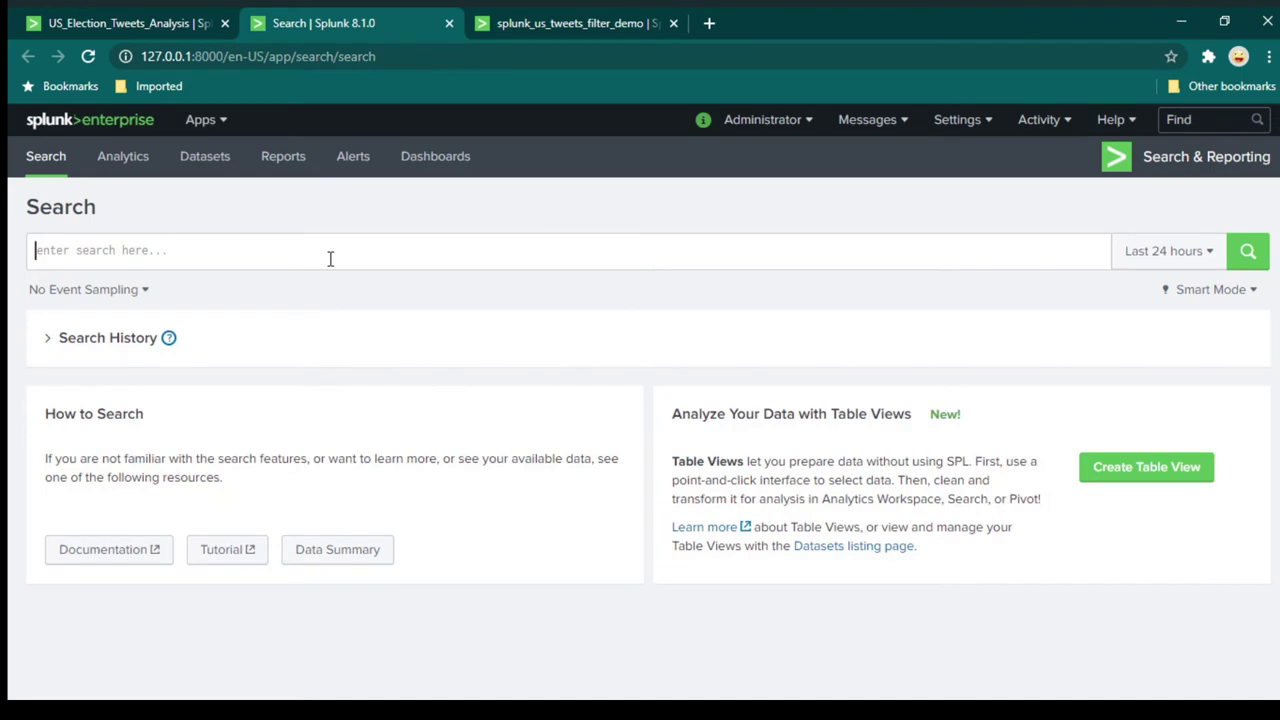
left_click(330, 258)
type("index=\"main\" source=\"C:\\\\logs\\\\us_election\\\\*\"")
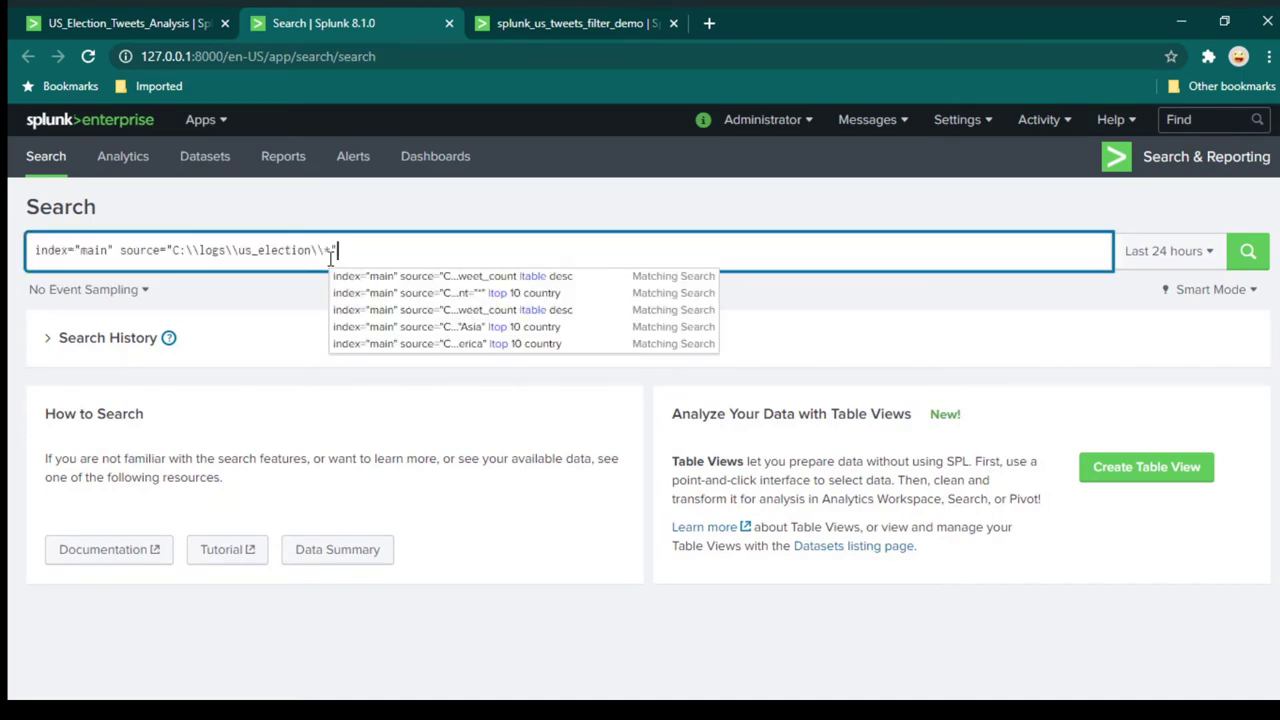
key("shift+Return")
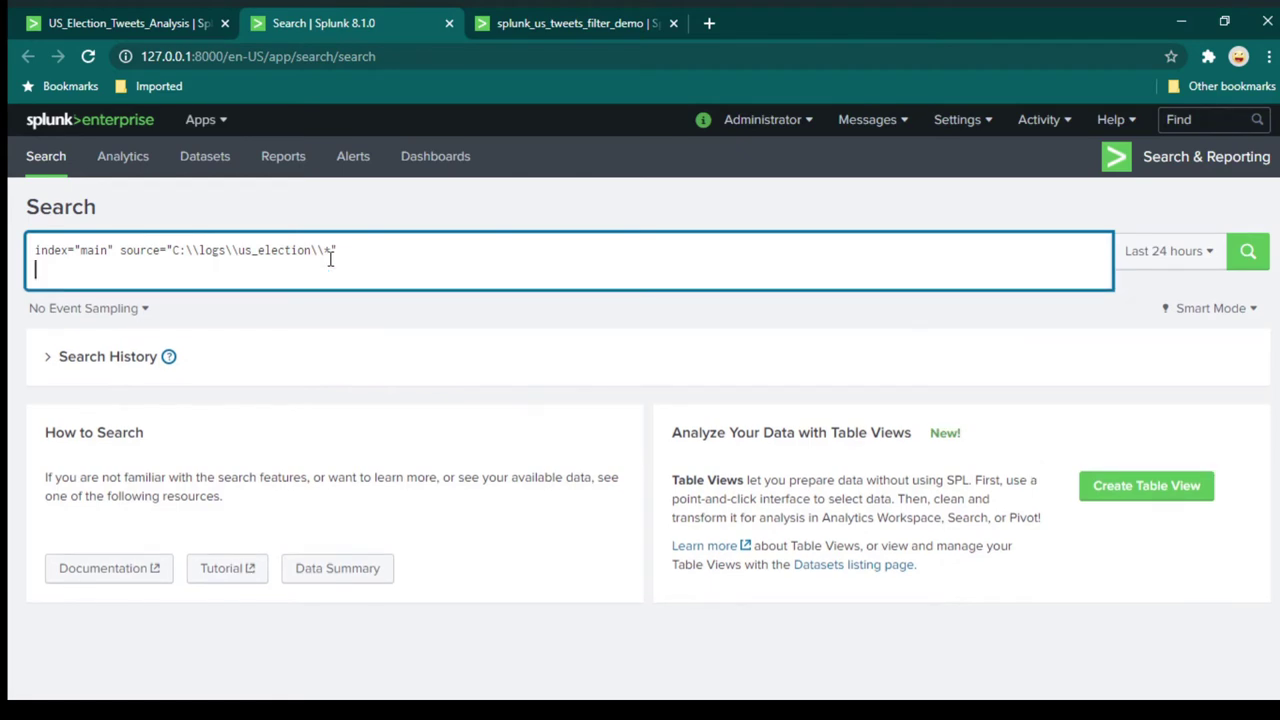
type("|top ")
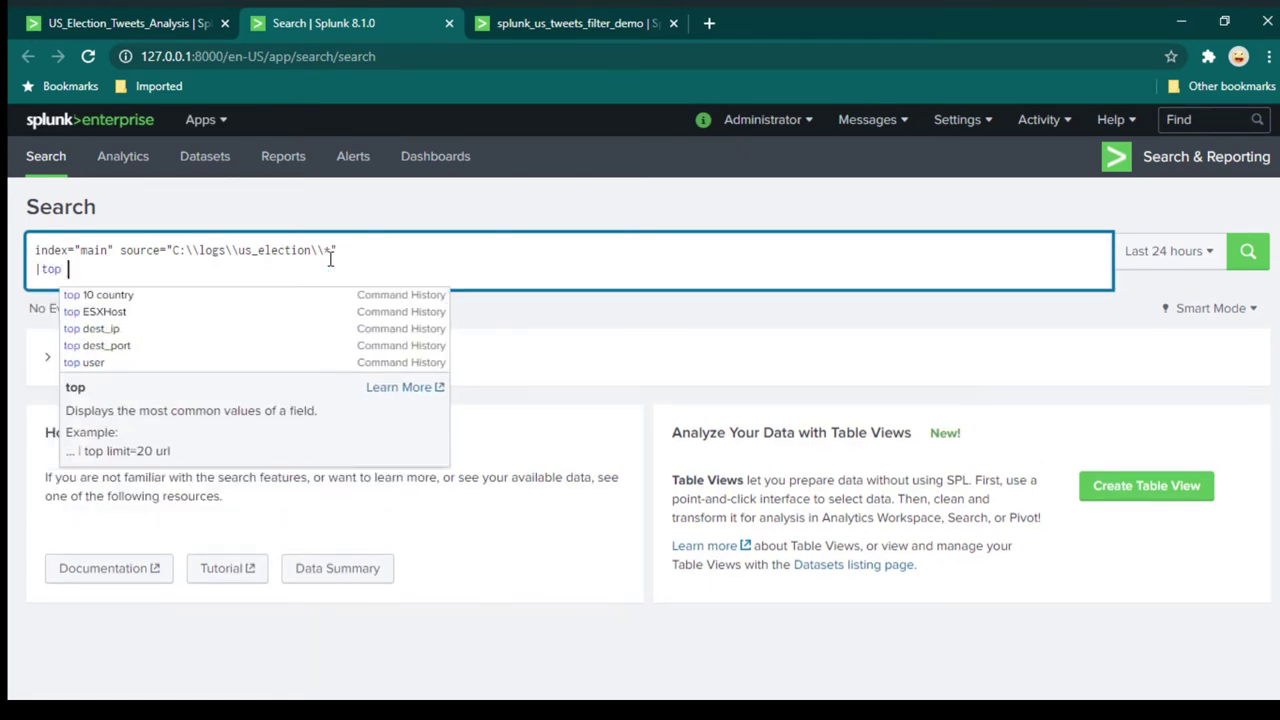
type("country")
key("Return")
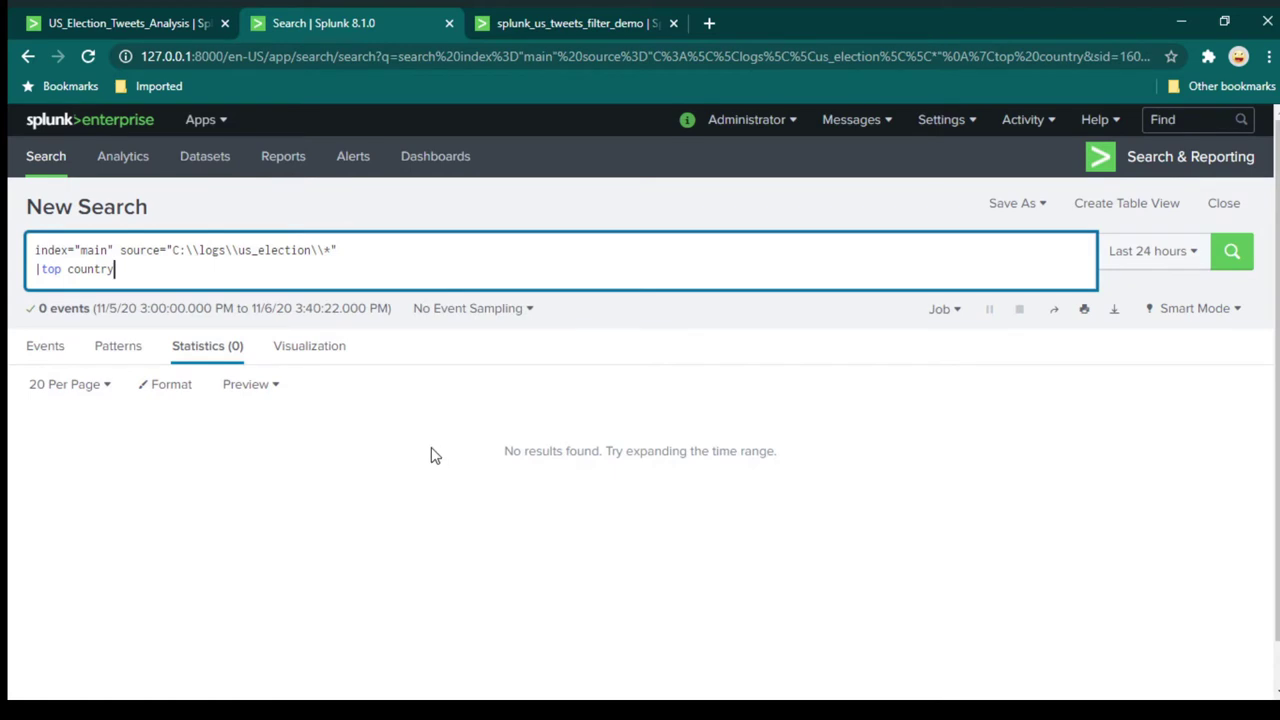
- Set the top country search's time range to All time
left_click(1100, 252)
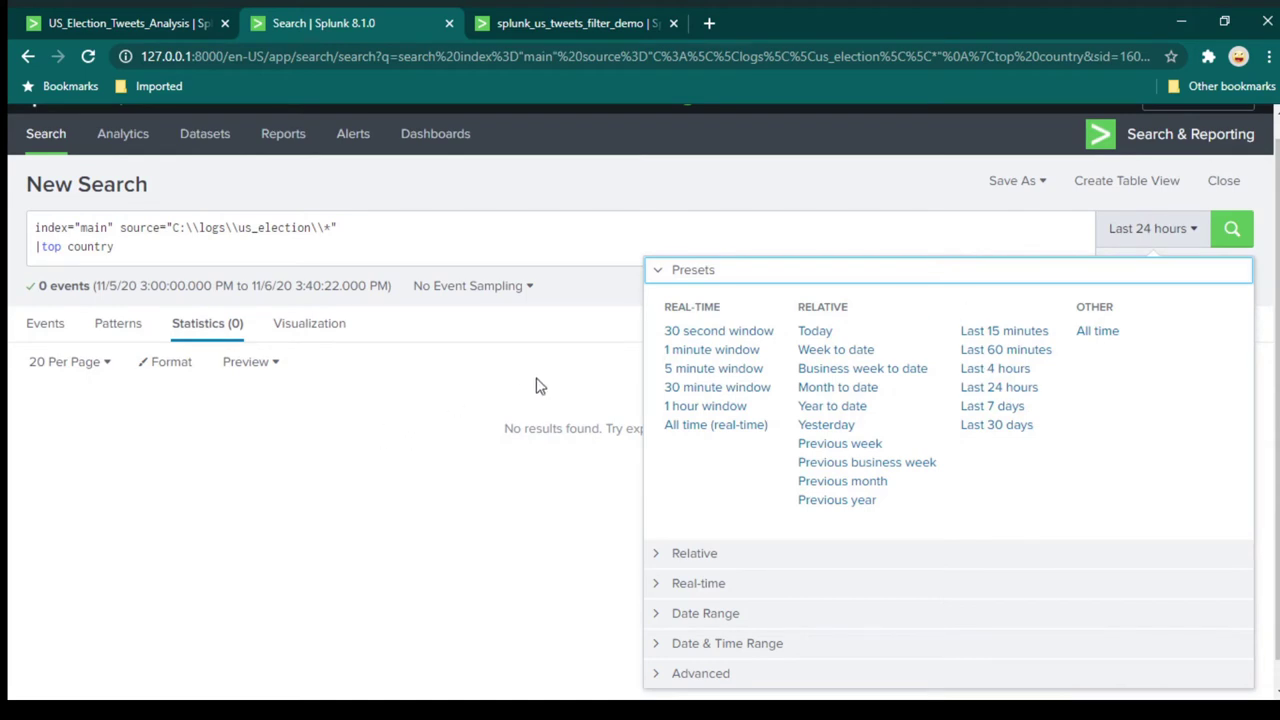
left_click(1097, 331)
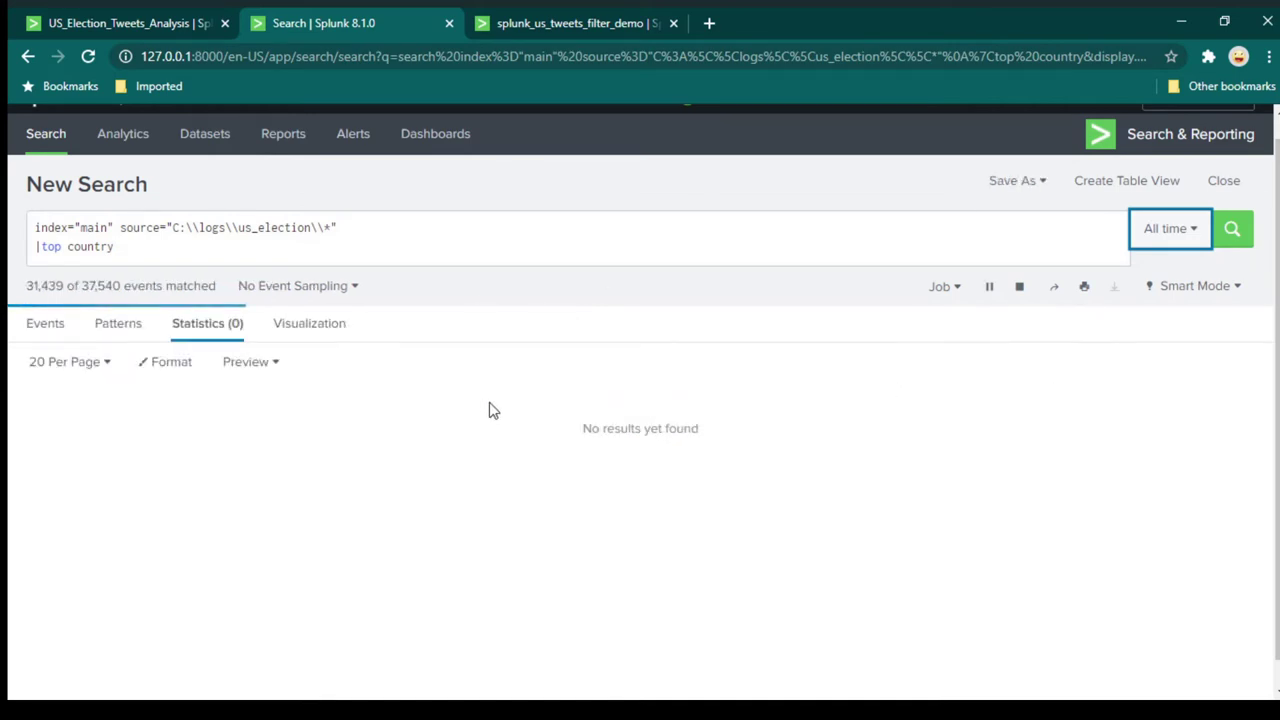
scroll(457, 490, "down", 1)
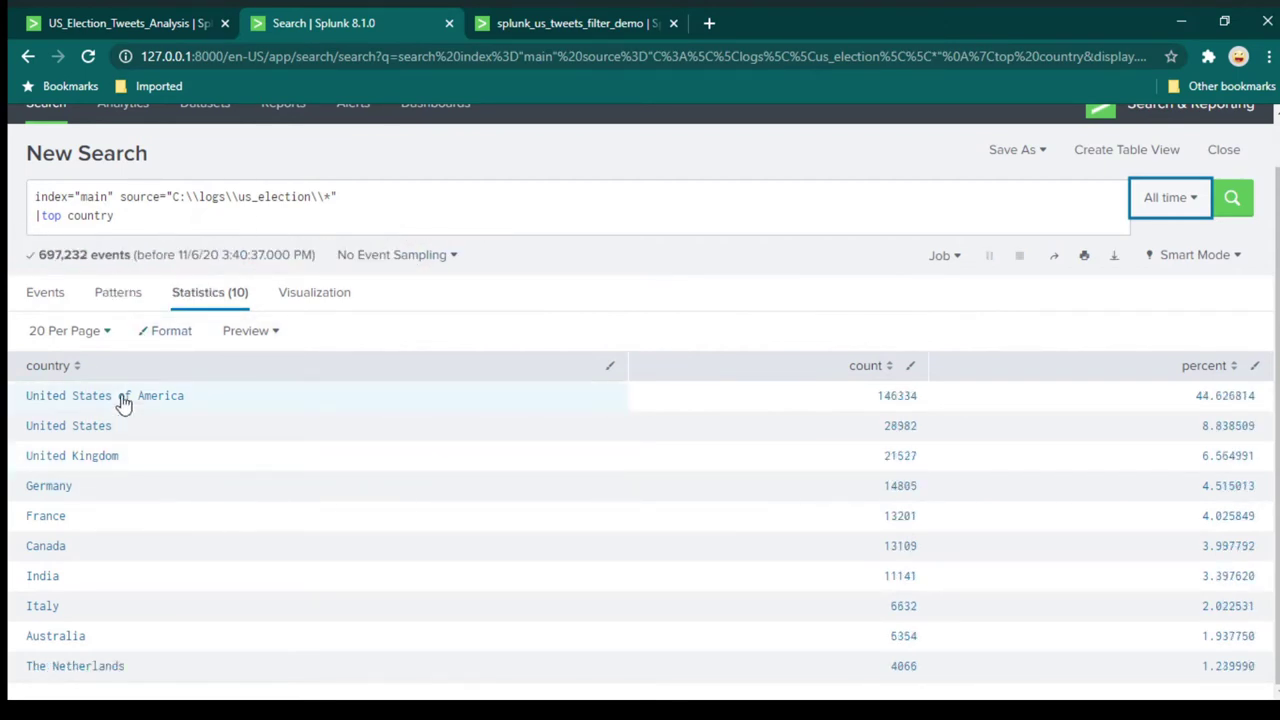
- Change the query to '|top 5 country' and rerun the search
double_click(58, 217)
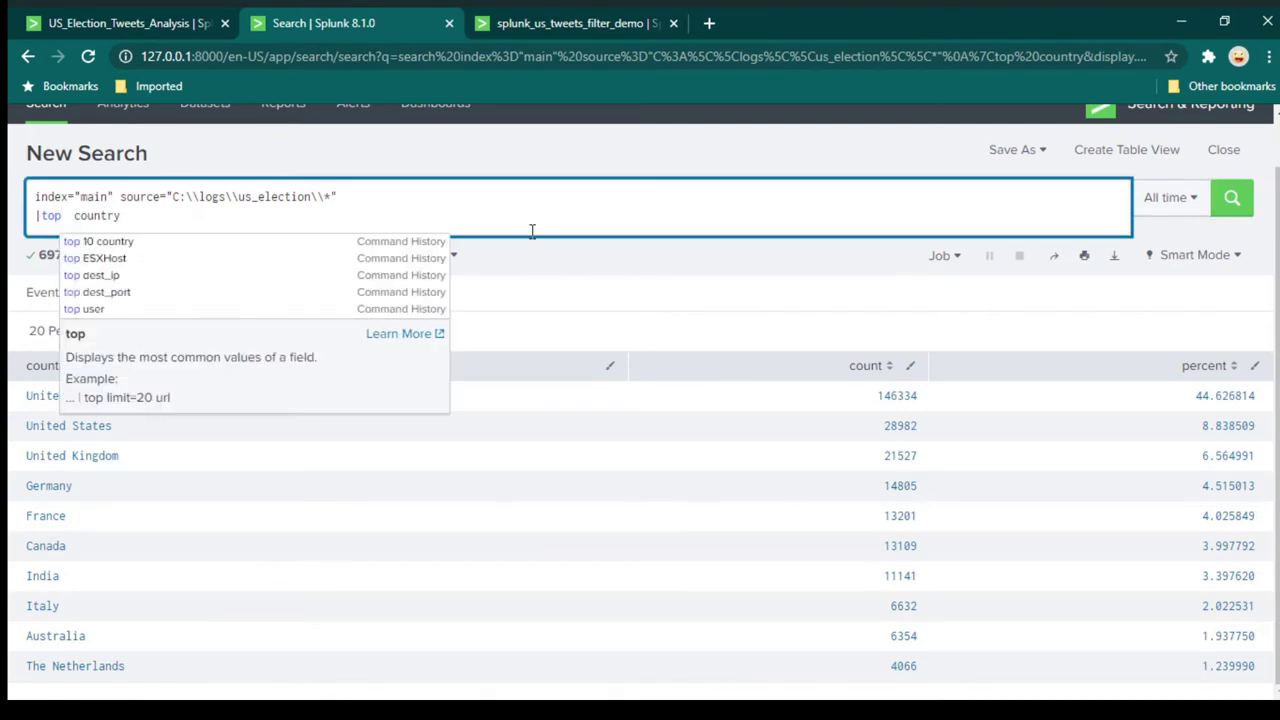
type("5")
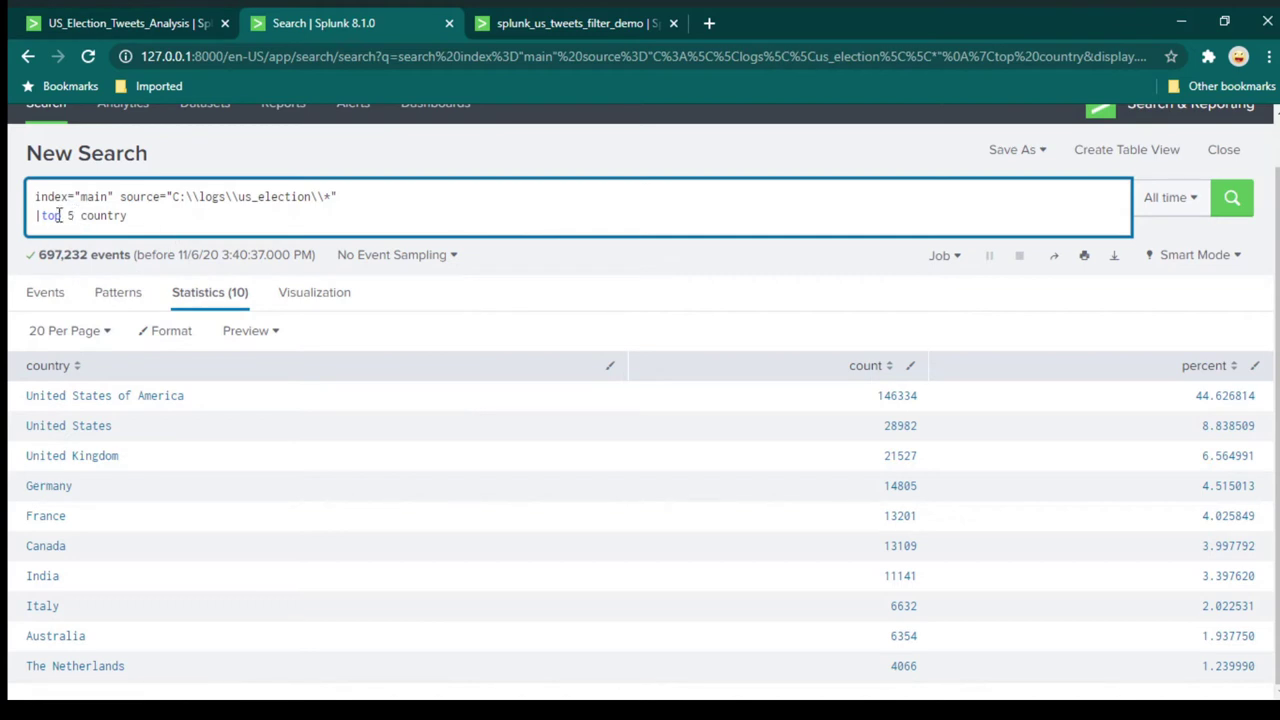
left_click_drag(43, 219, 120, 216)
double_click(122, 217)
left_click(124, 222)
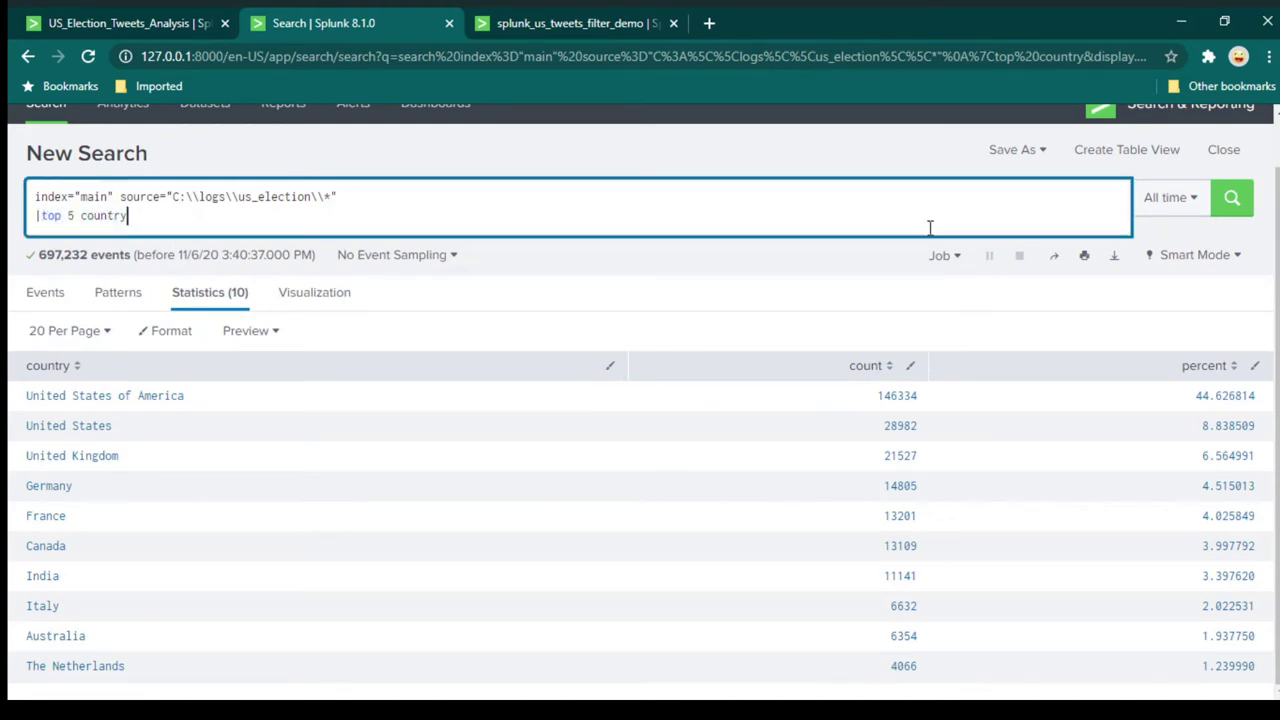
left_click(1229, 207)
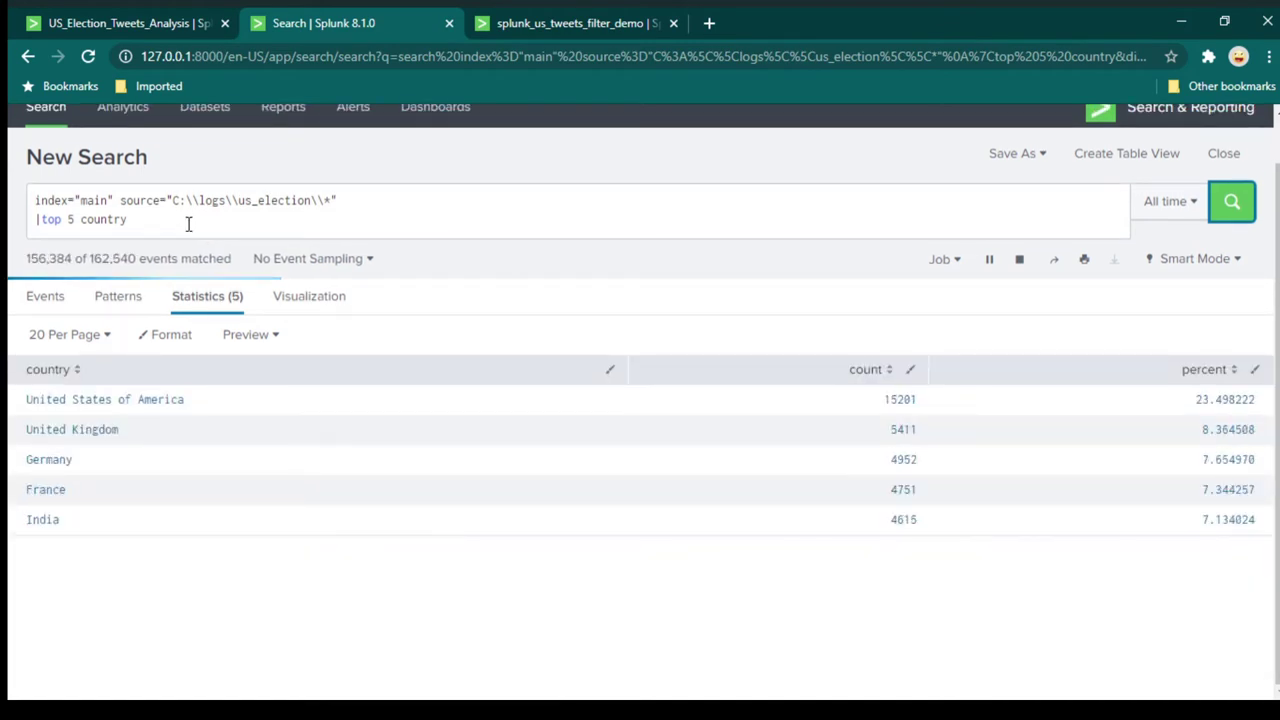
- Replace the limit 5 with 10 and rerun the search
left_click(68, 219)
double_click(68, 219)
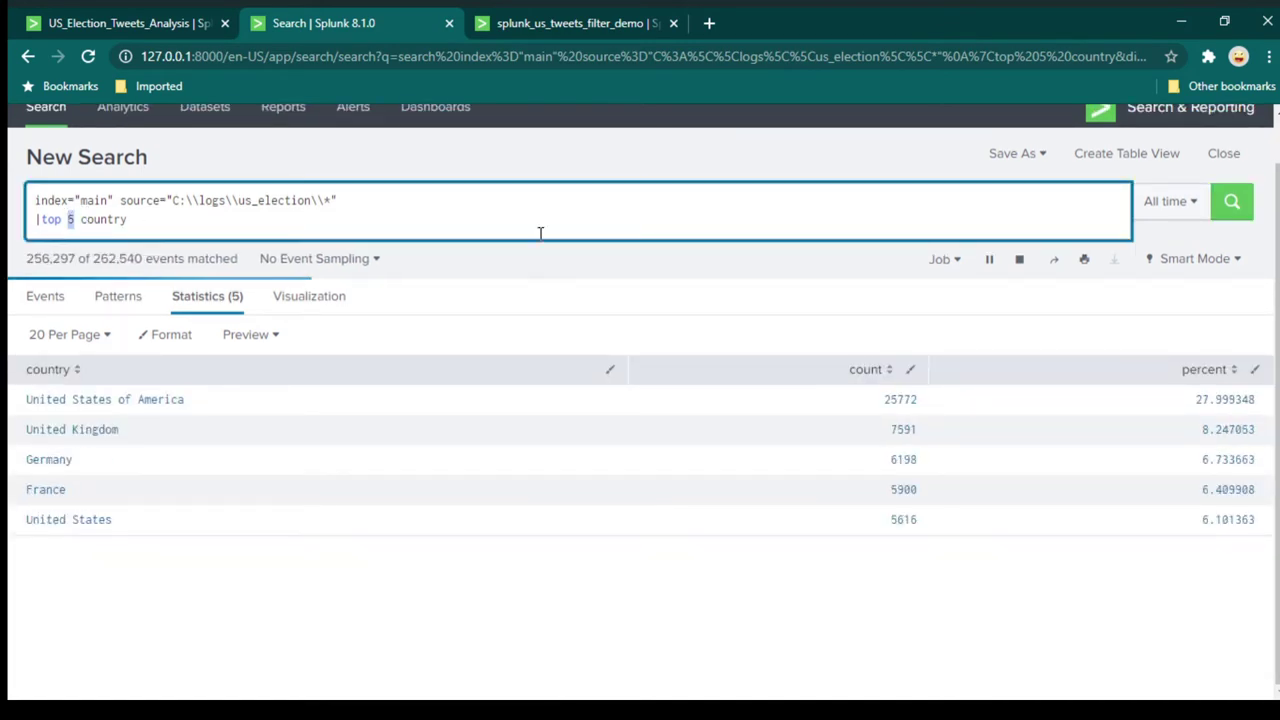
type("10")
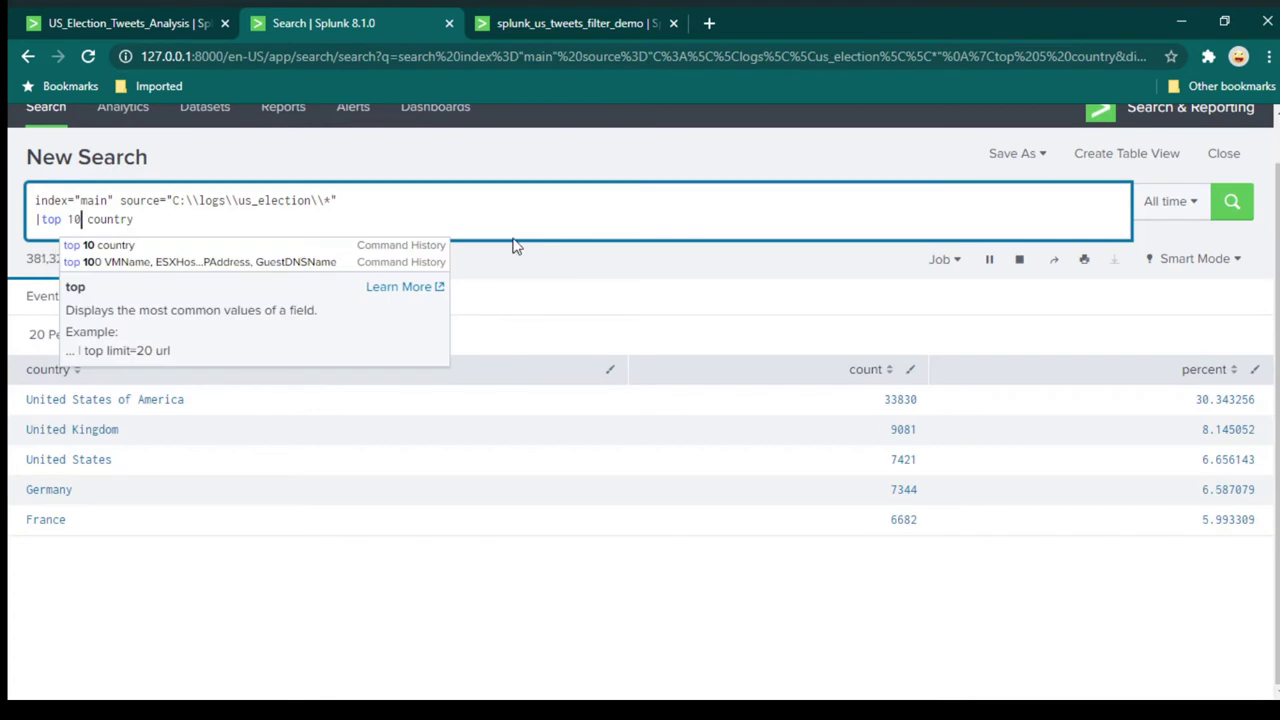
left_click(443, 210)
left_click(1236, 205)
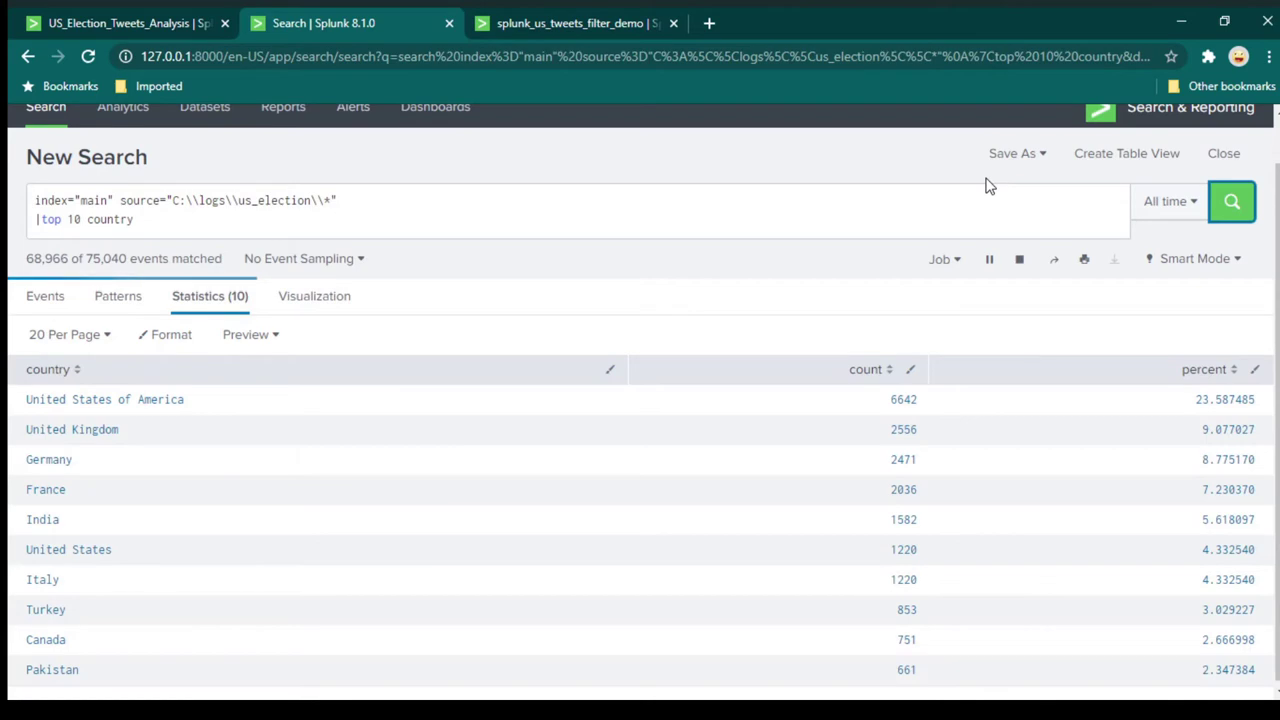
- Add the top 10 countries table as a panel on the existing splunk_us_tweets_filter_demo dashboard, then view it
left_click(1030, 153)
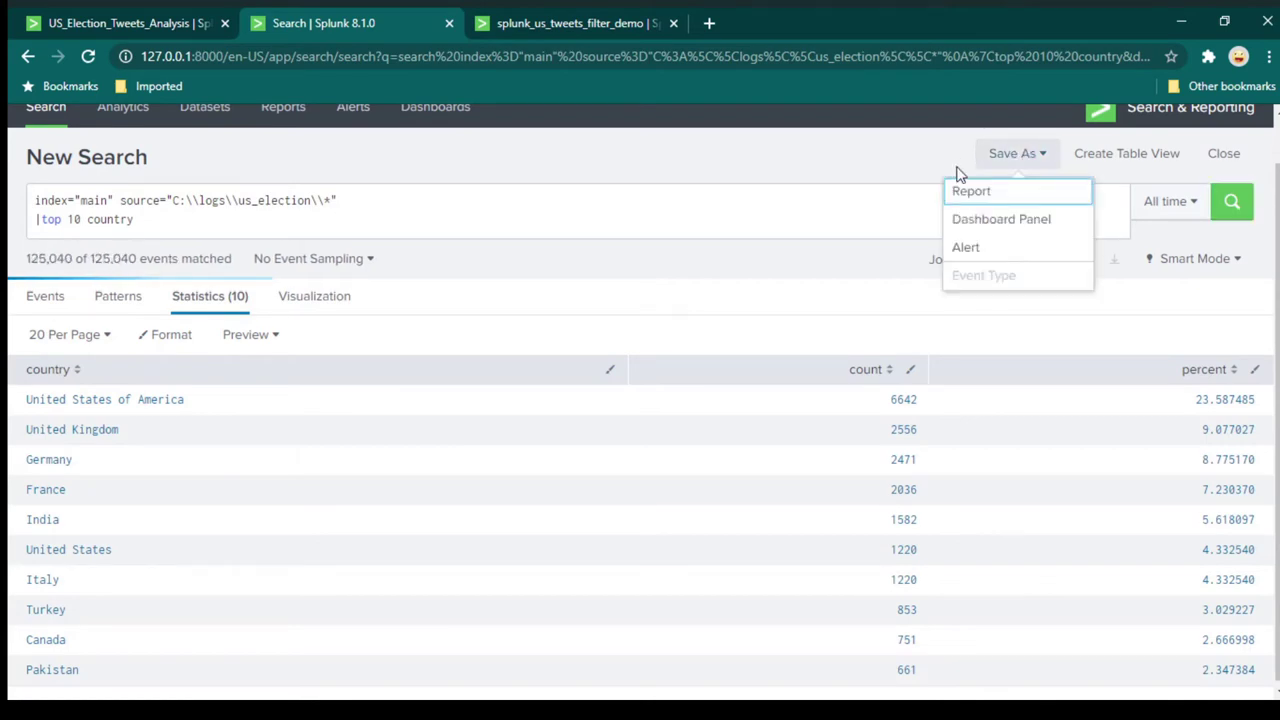
left_click(1000, 219)
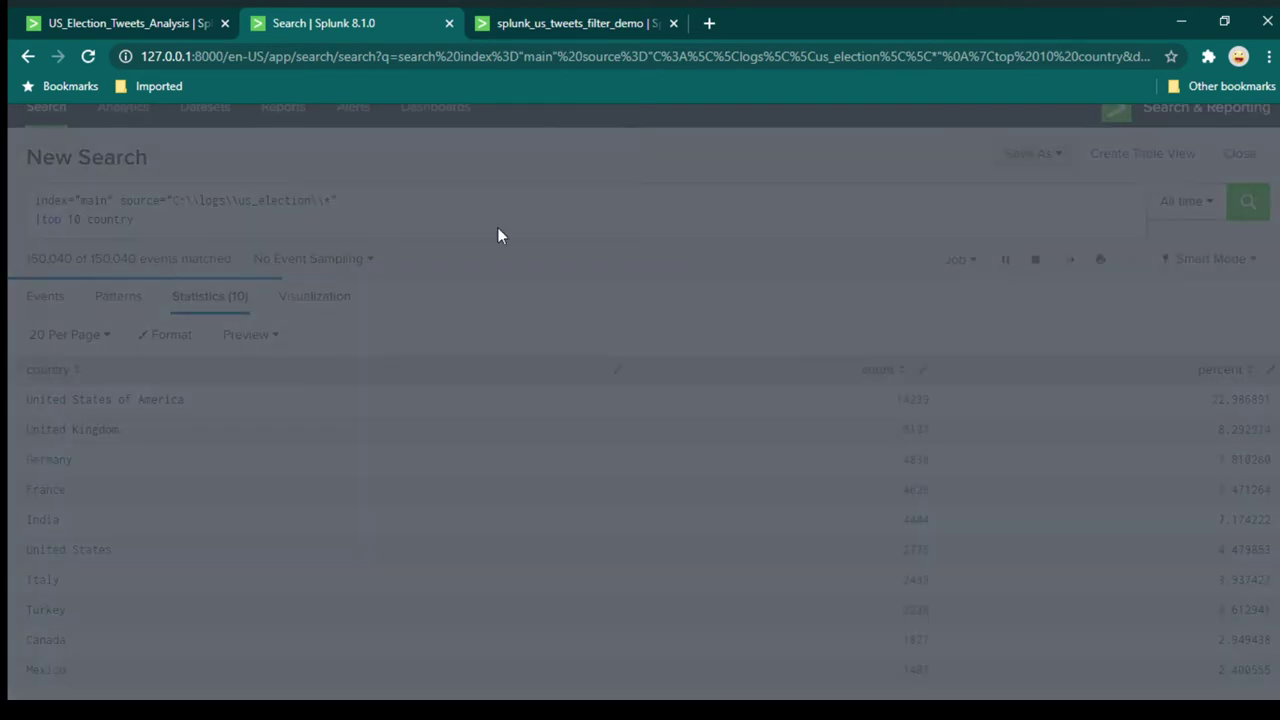
left_click(812, 240)
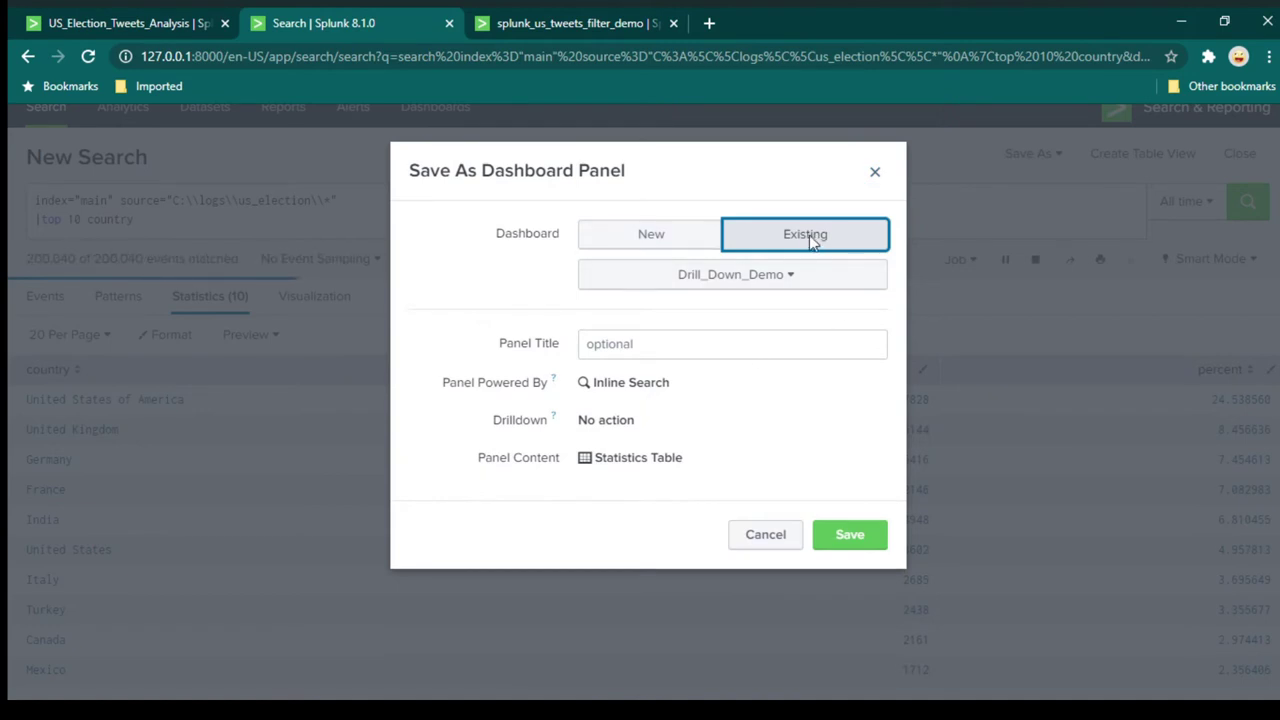
left_click(788, 277)
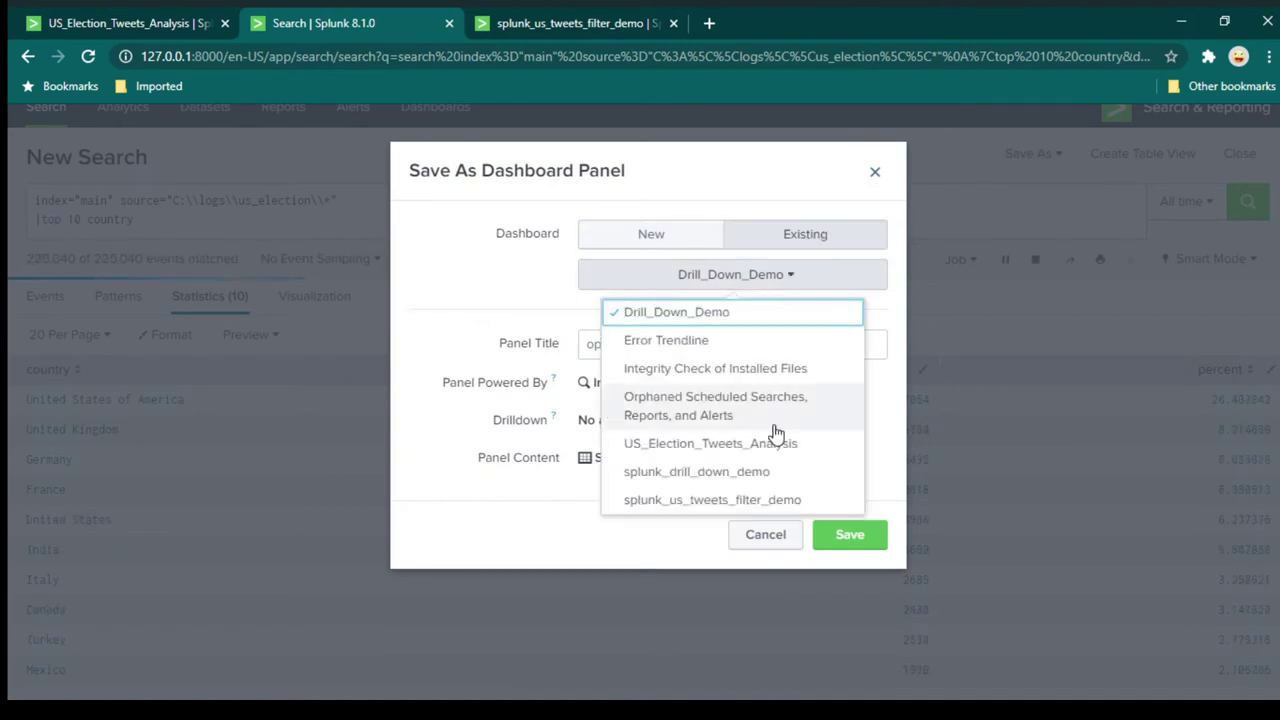
left_click(678, 505)
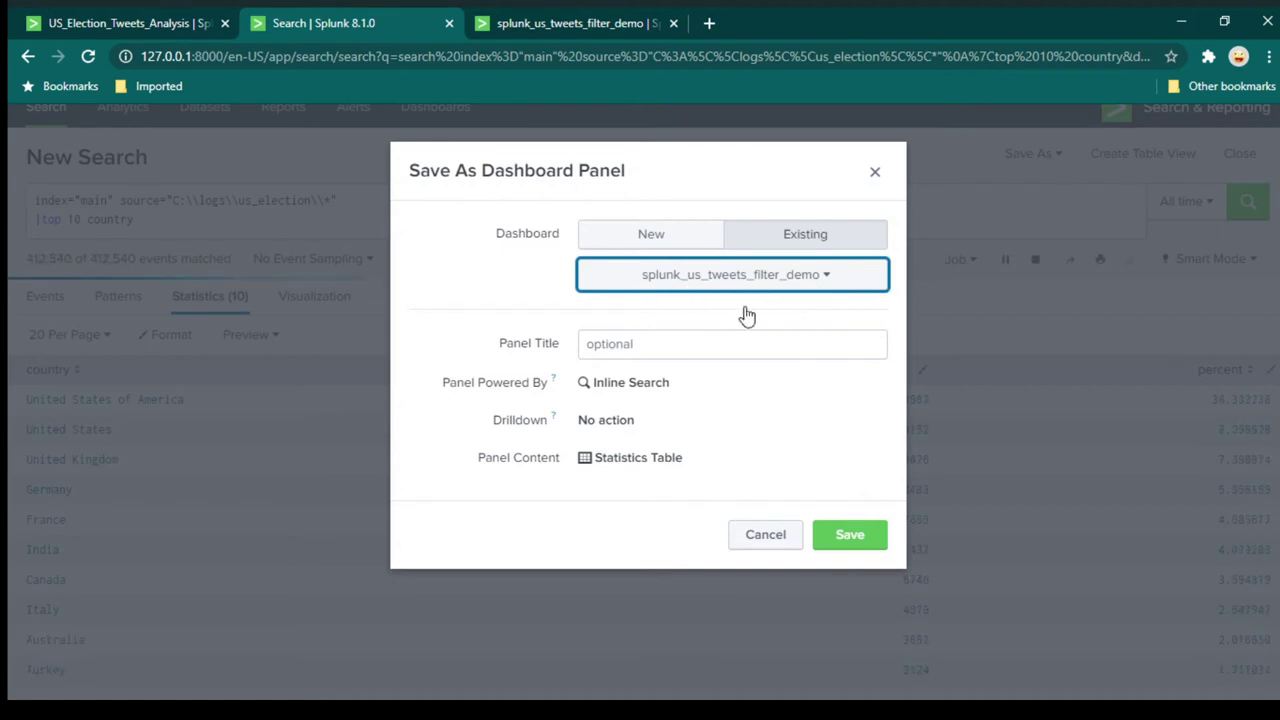
left_click(850, 536)
left_click(803, 320)
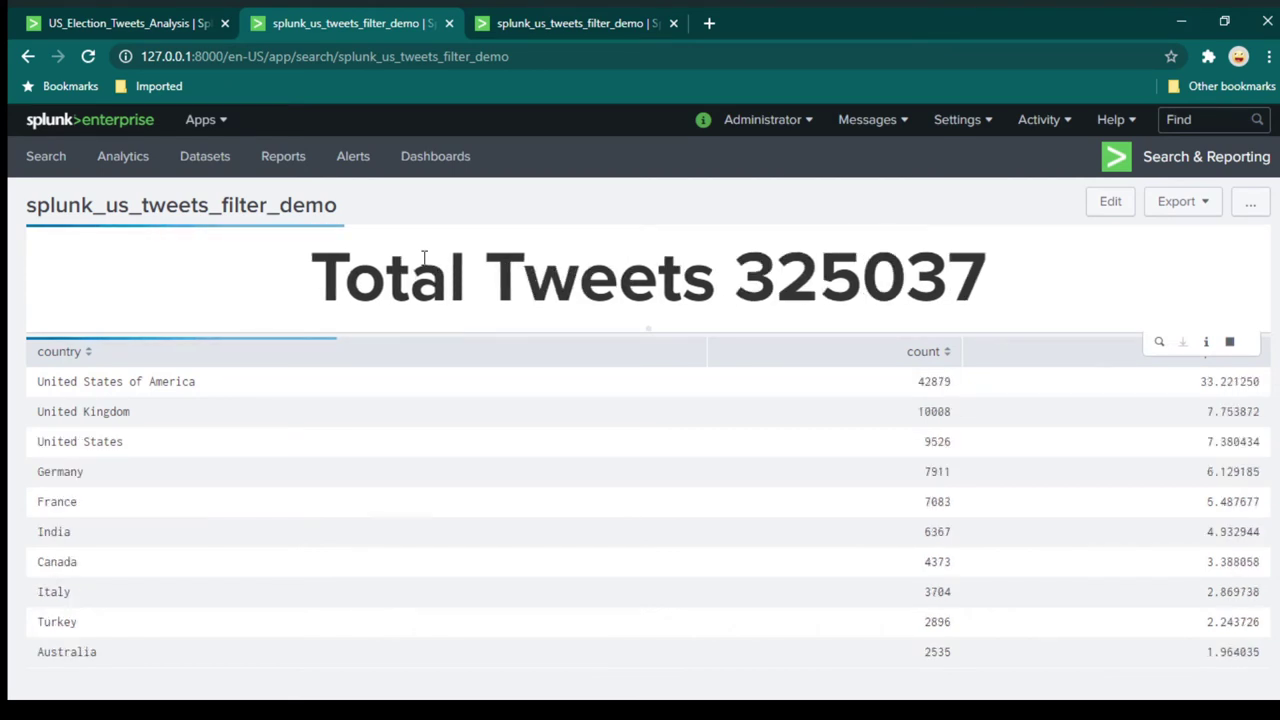
- Run the base us_election search from a fresh Search page with the time range set to All time
left_click(161, 26)
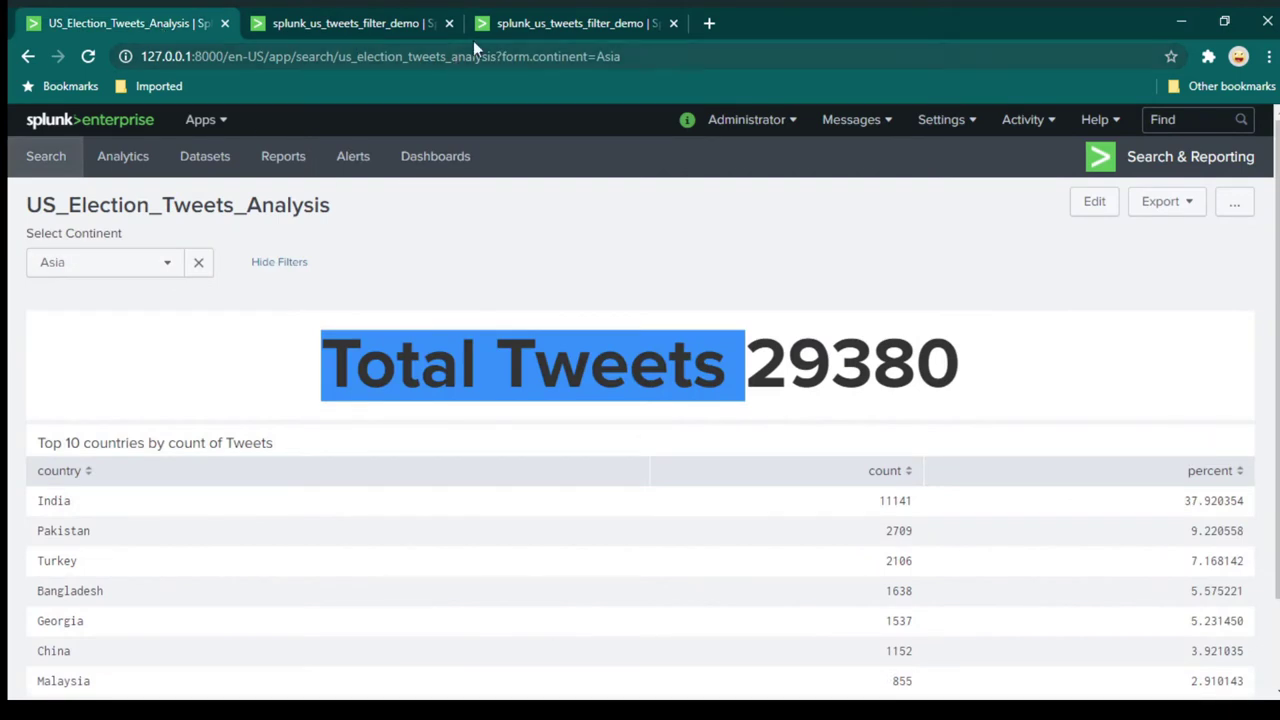
left_click(44, 160)
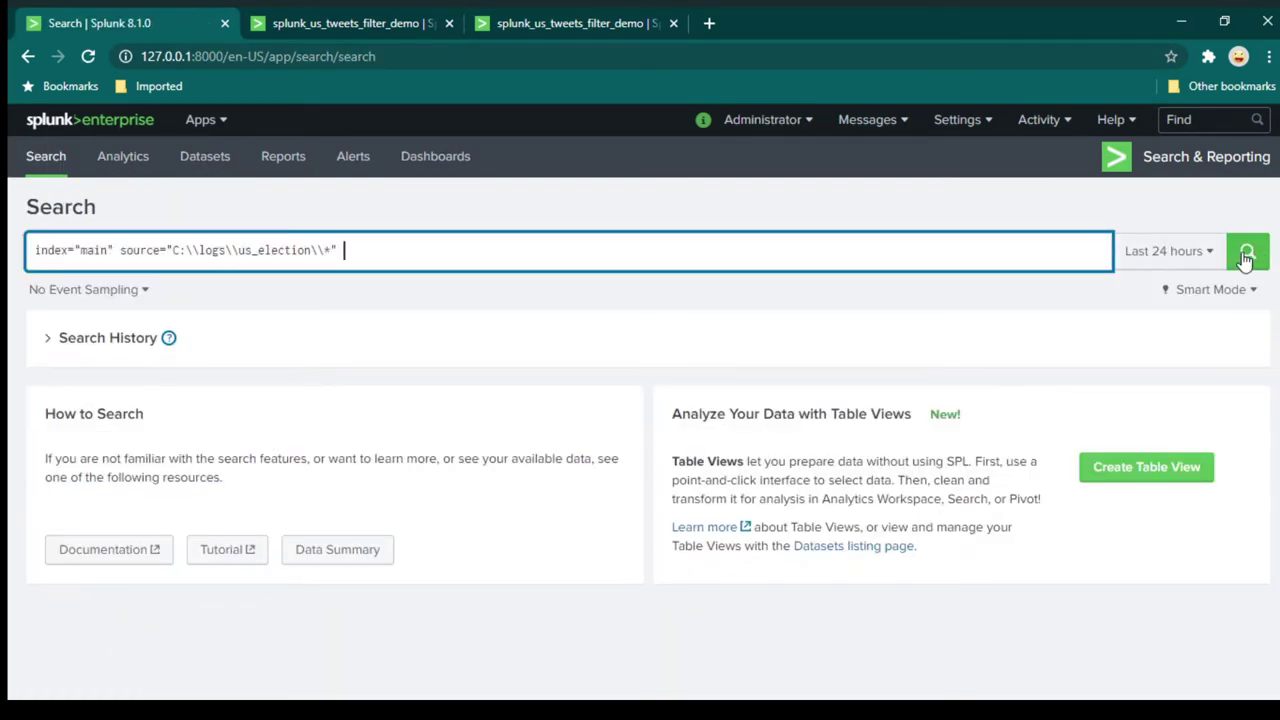
left_click(1192, 251)
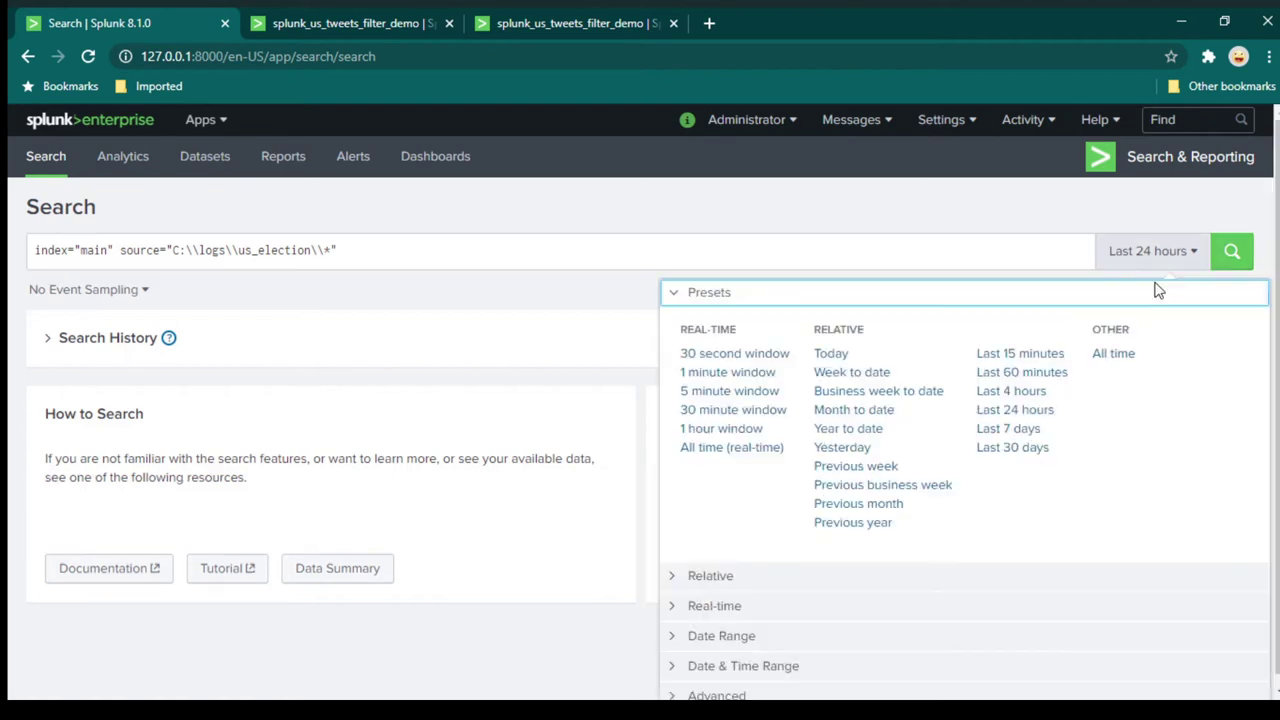
left_click(1112, 353)
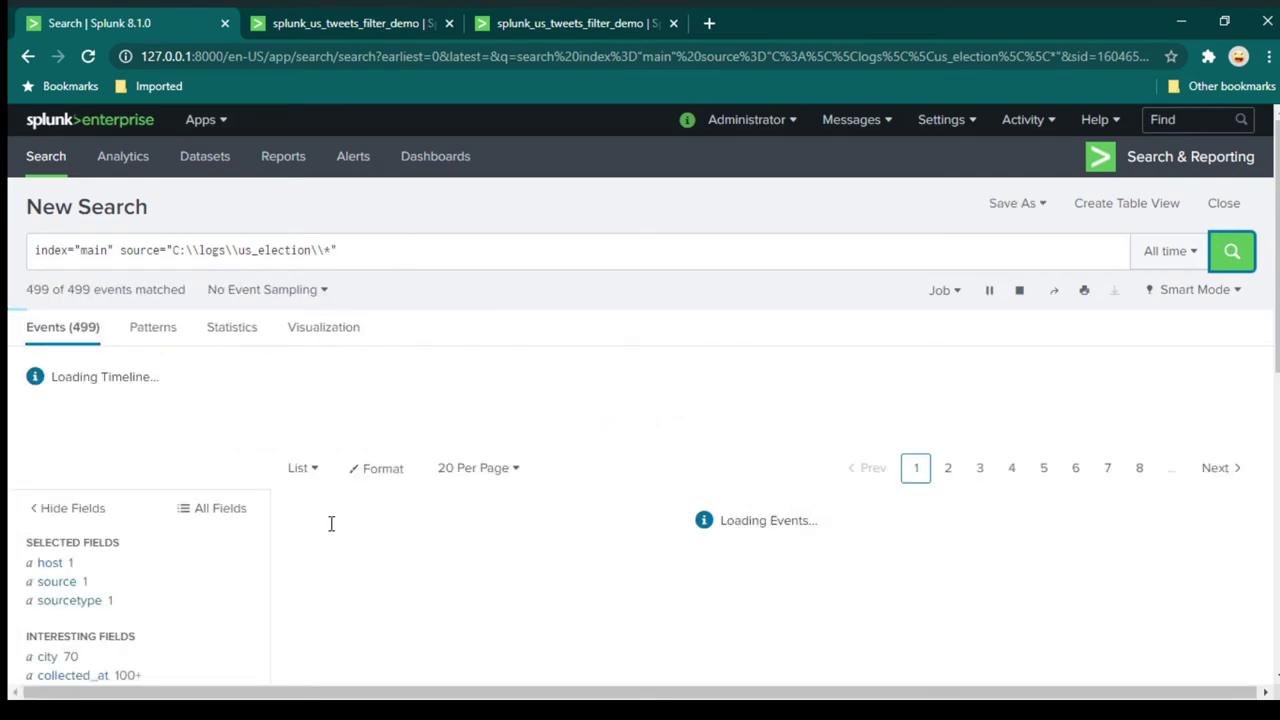
scroll(300, 494, "down", 10)
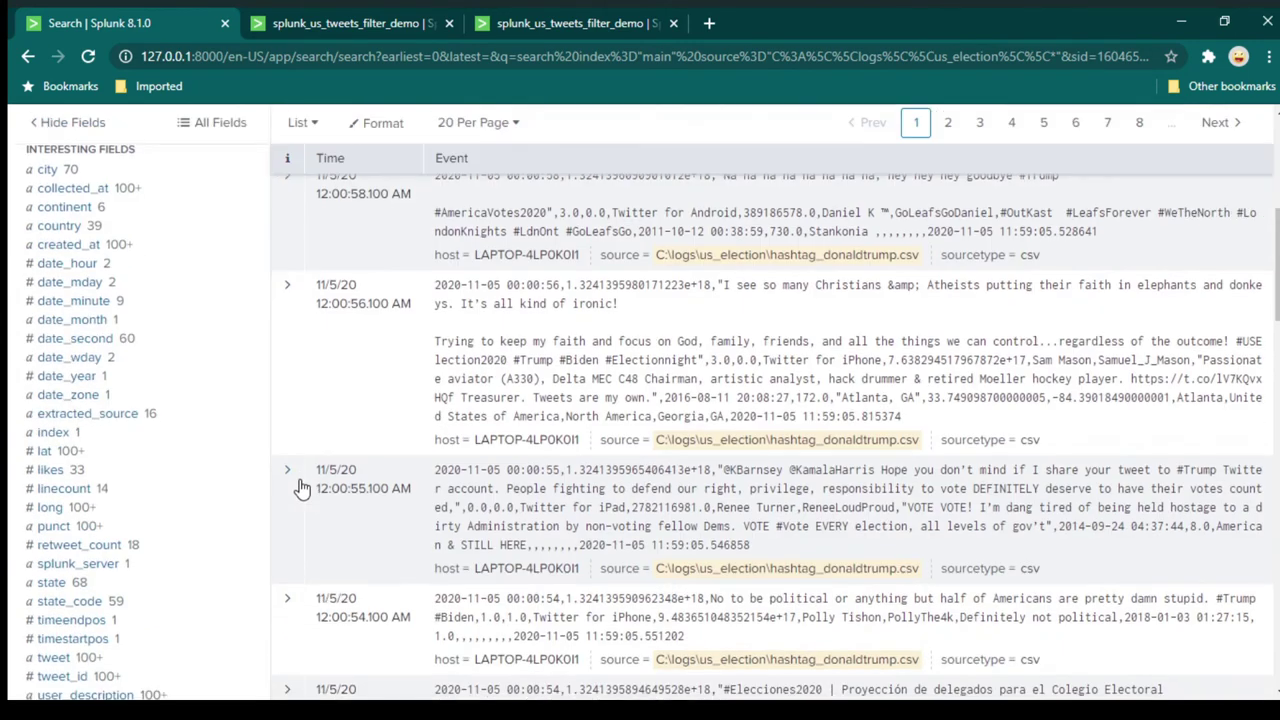
- Review the continent field's values, then append '|table continent' on a new line and rerun
left_click(70, 208)
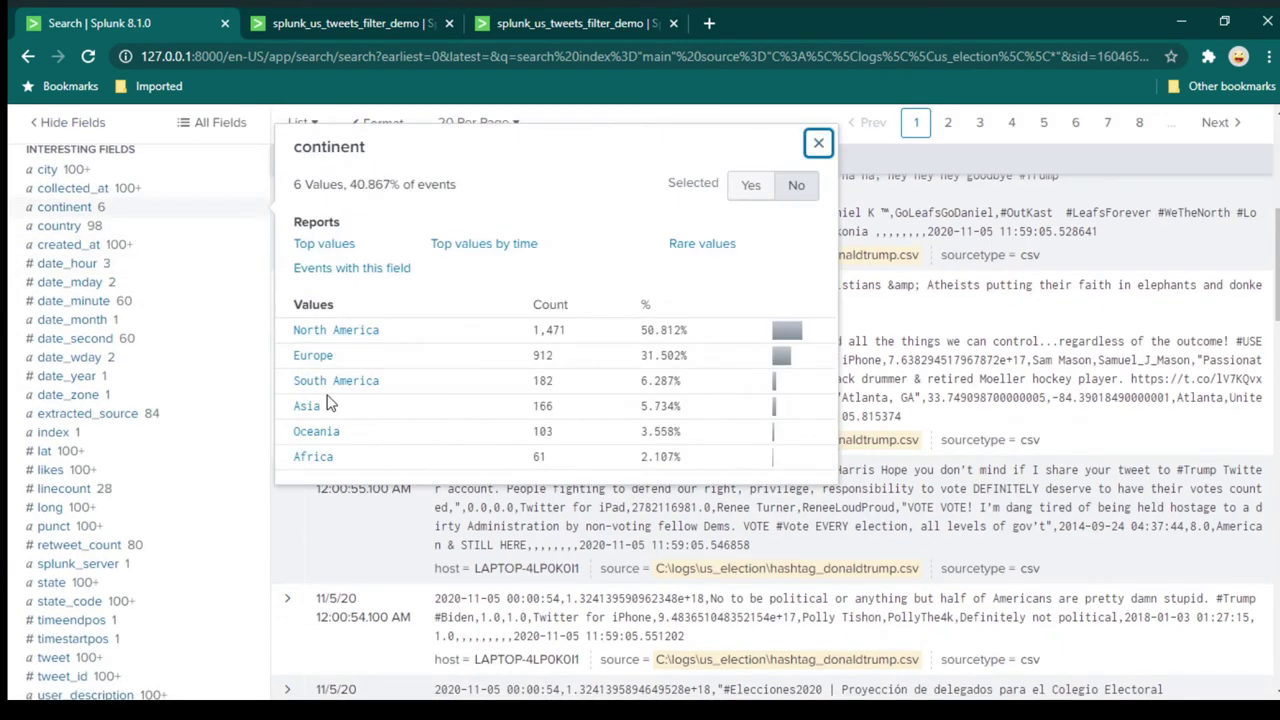
scroll(251, 500, "up", 10)
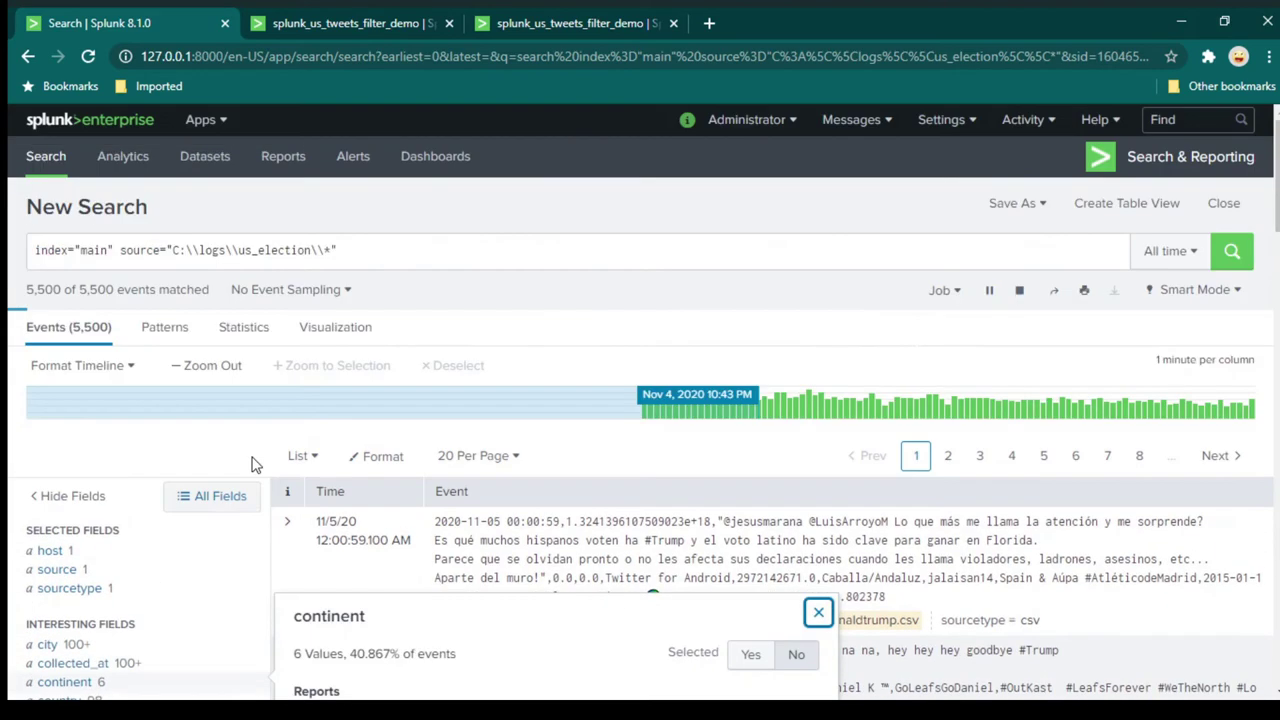
left_click(394, 243)
left_click(469, 253)
key("shift+Return")
type("|table continent")
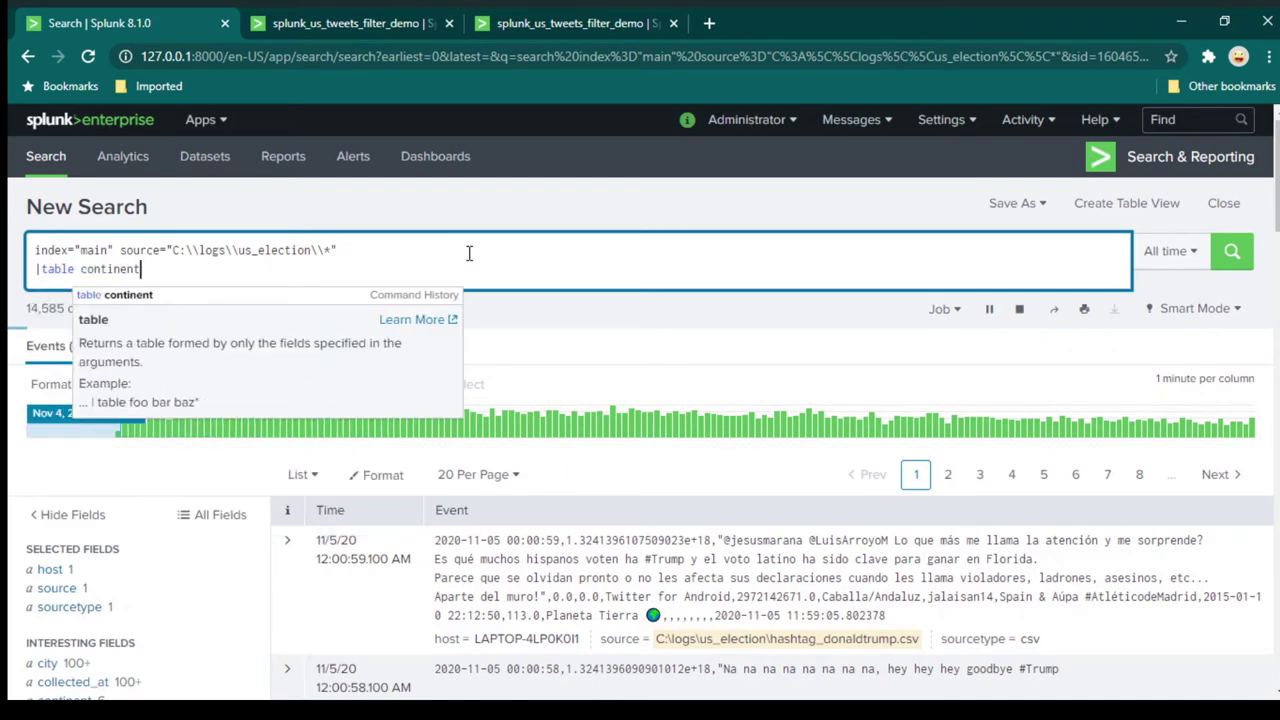
left_click(1232, 251)
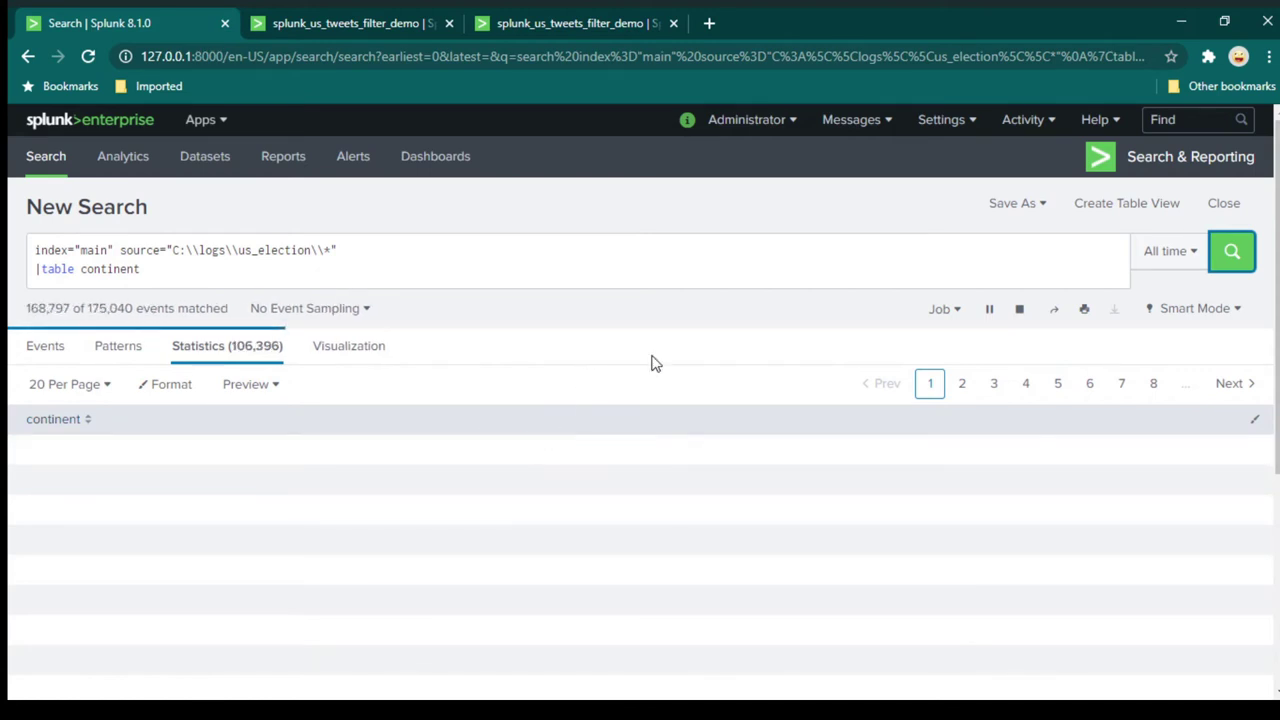
- Page through the continent table results, showing values like Oceania, North America, Asia and Europe
scroll(648, 375, "down", 3)
scroll(651, 380, "up", 3)
left_click(960, 386)
left_click(994, 386)
left_click(1025, 386)
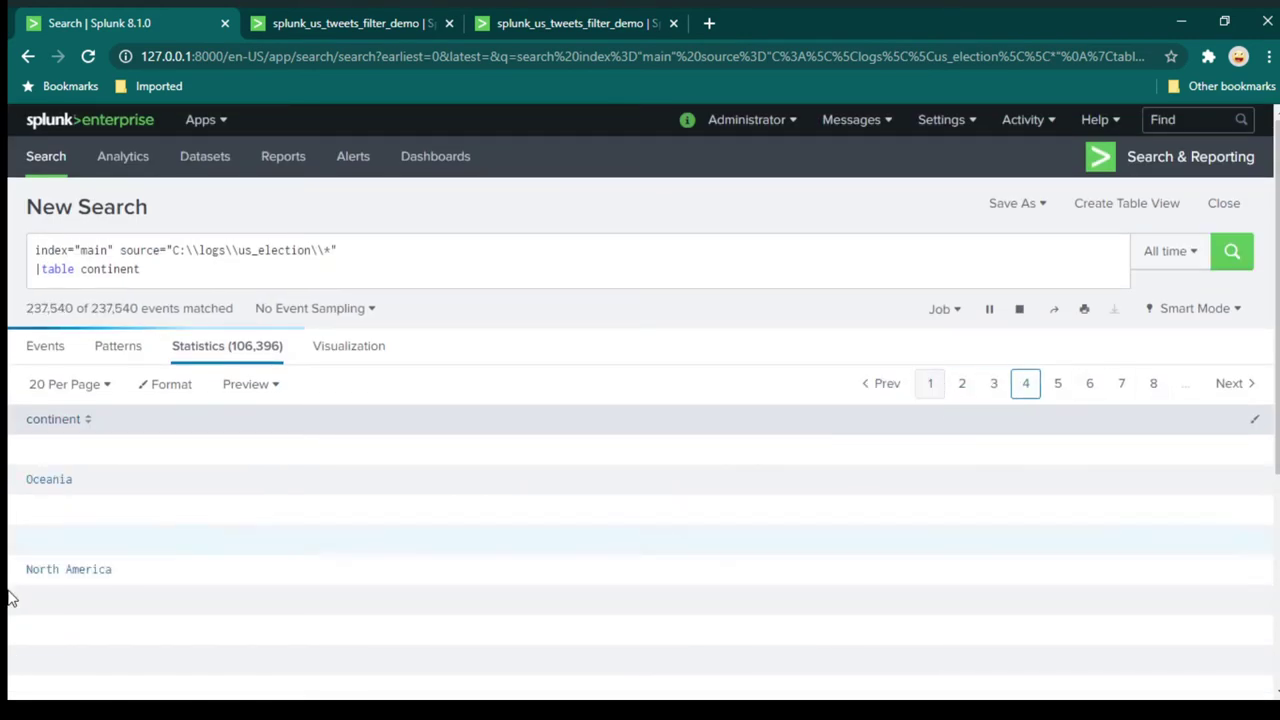
scroll(214, 537, "down", 3)
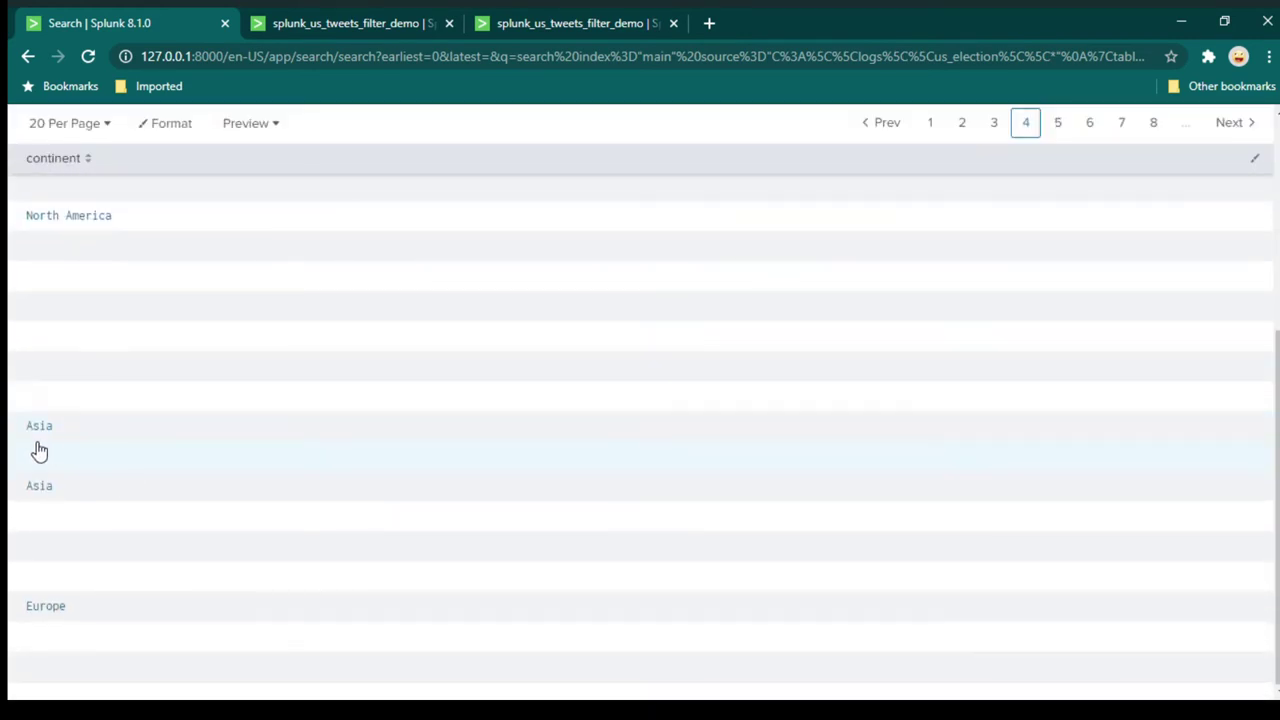
scroll(326, 557, "up", 3)
left_click(256, 273)
- Add a '|dedup continent' line, rerun to get six unique continents, and select the whole query
key("shift+Return")
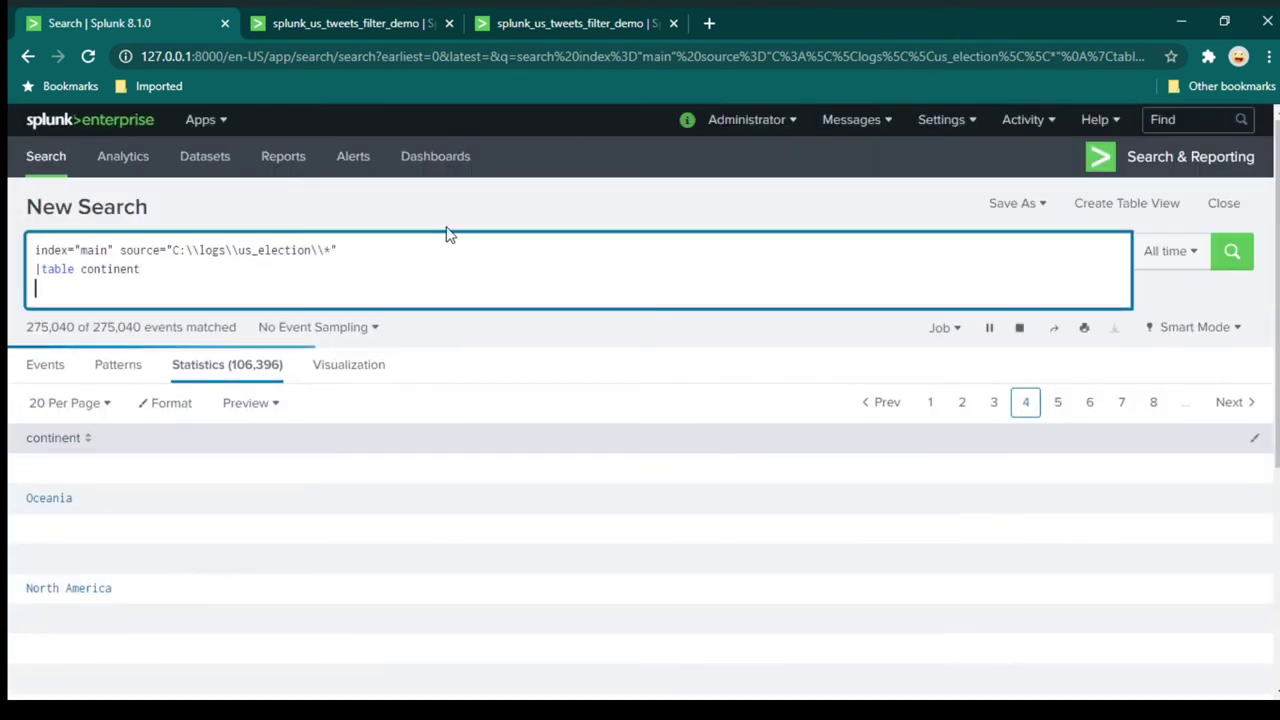
type("|dedup")
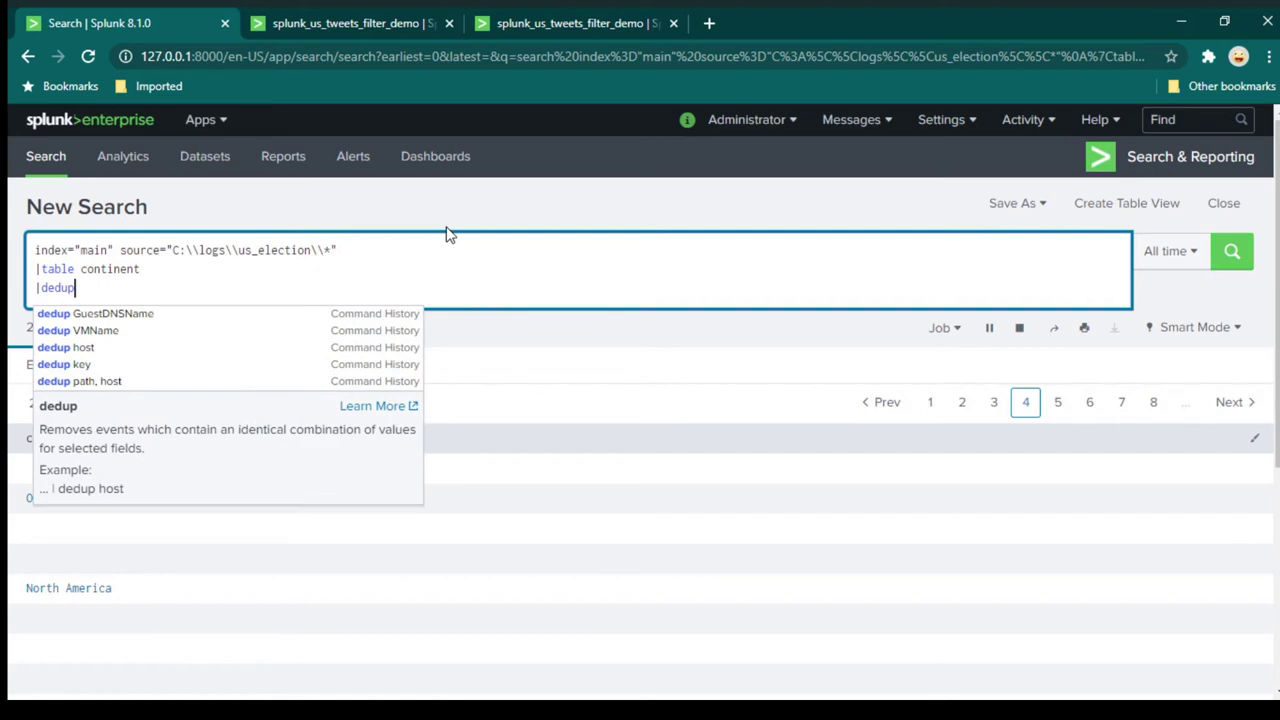
type(" contine")
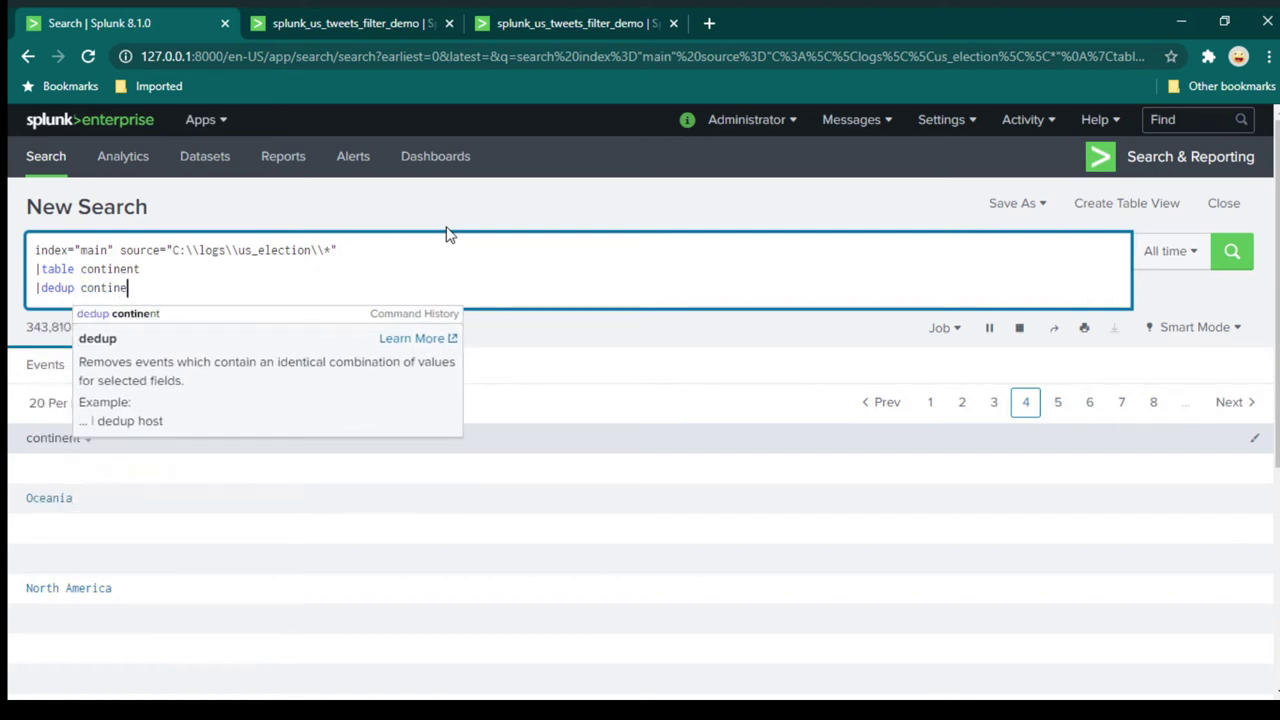
key("ctrl+BackSpace")
type("continent")
left_click(1229, 251)
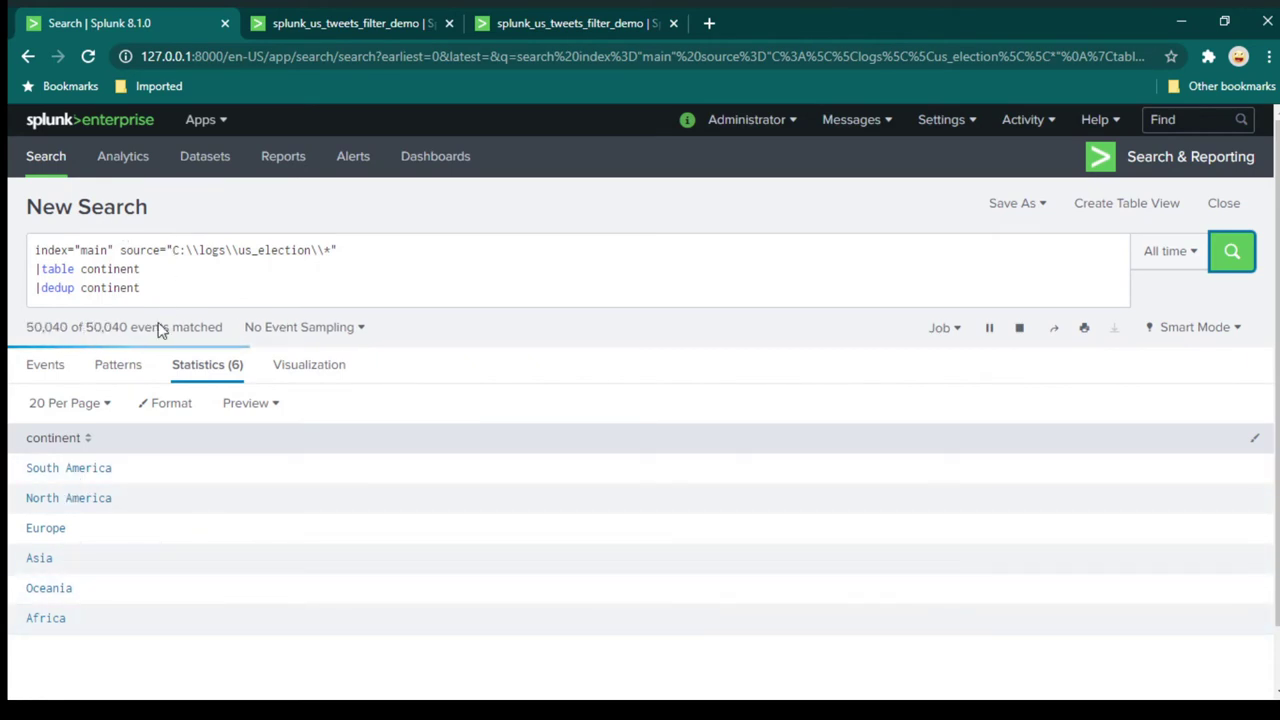
left_click_drag(145, 288, 20, 250)
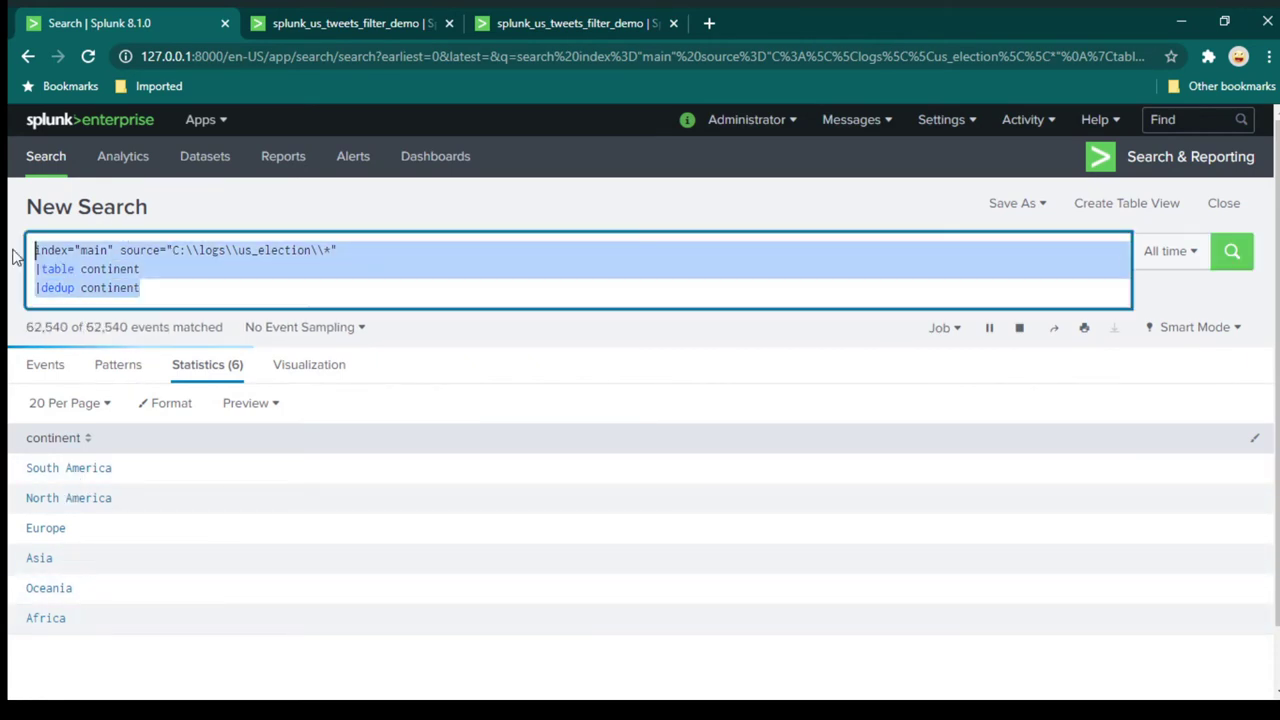
- Close the duplicate dashboard tab, then edit splunk_us_tweets_filter_demo and add a Dropdown input
left_click(549, 25)
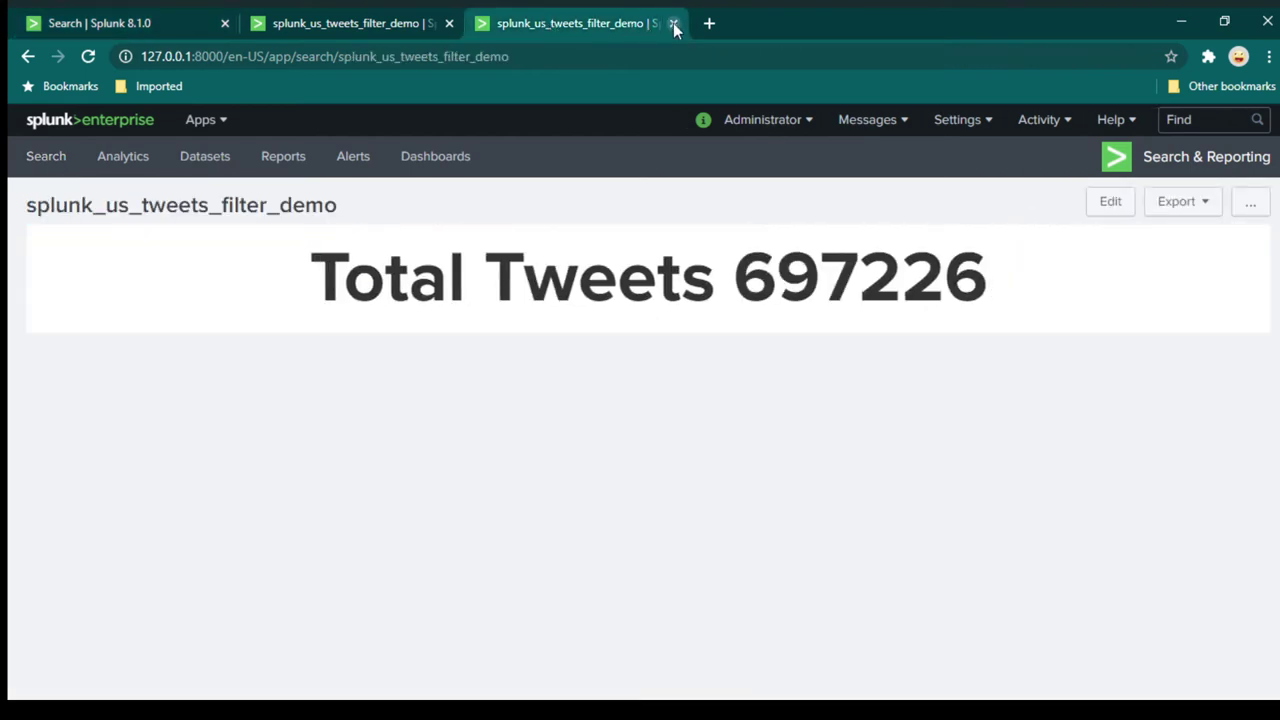
left_click(673, 23)
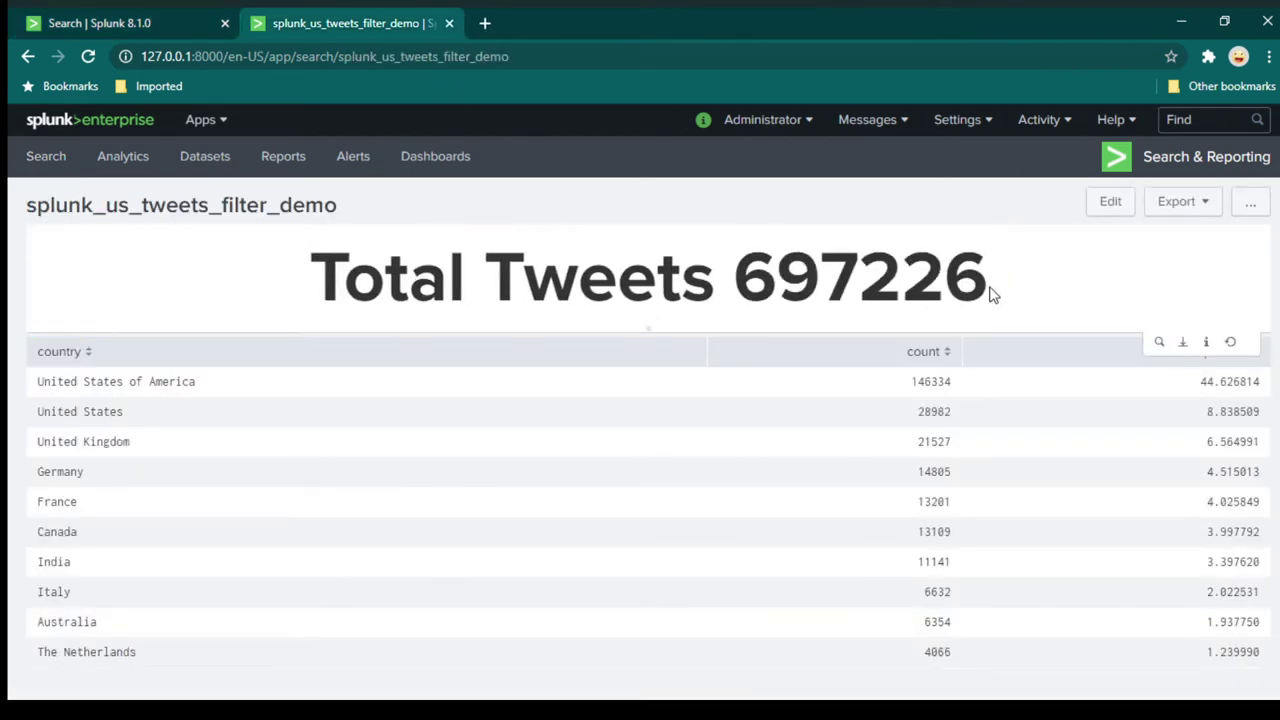
left_click(1111, 208)
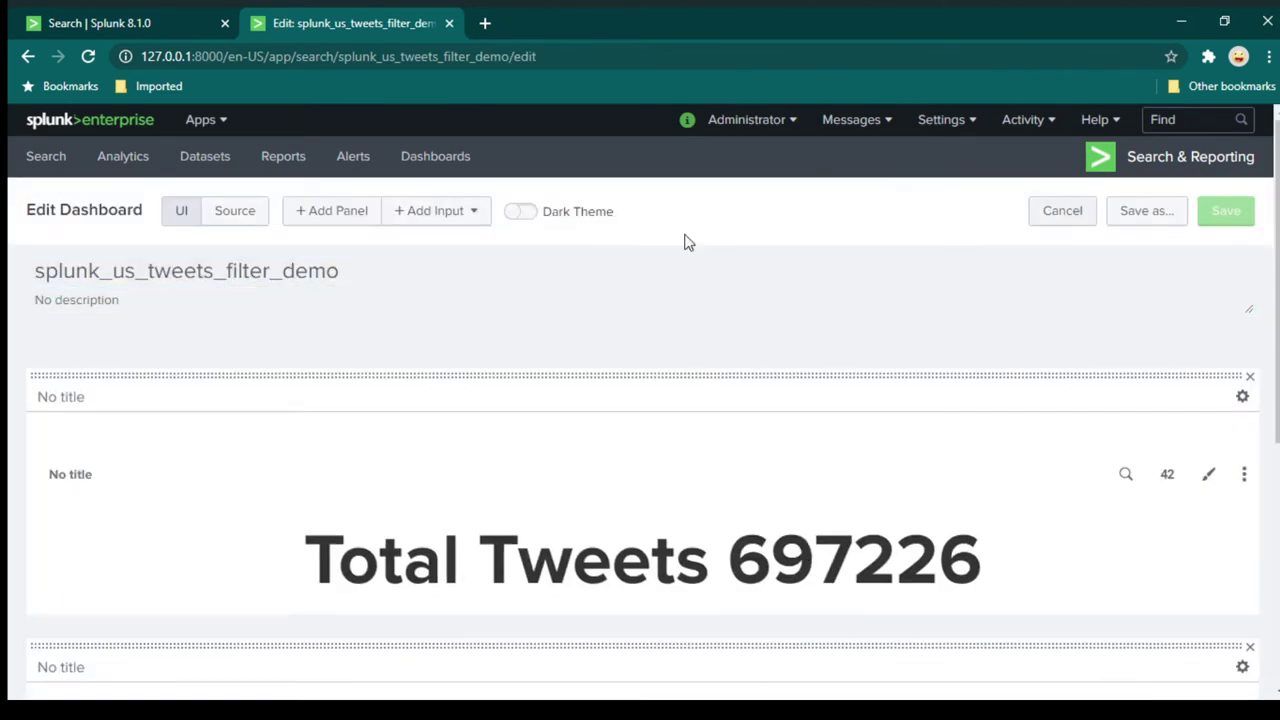
left_click(463, 222)
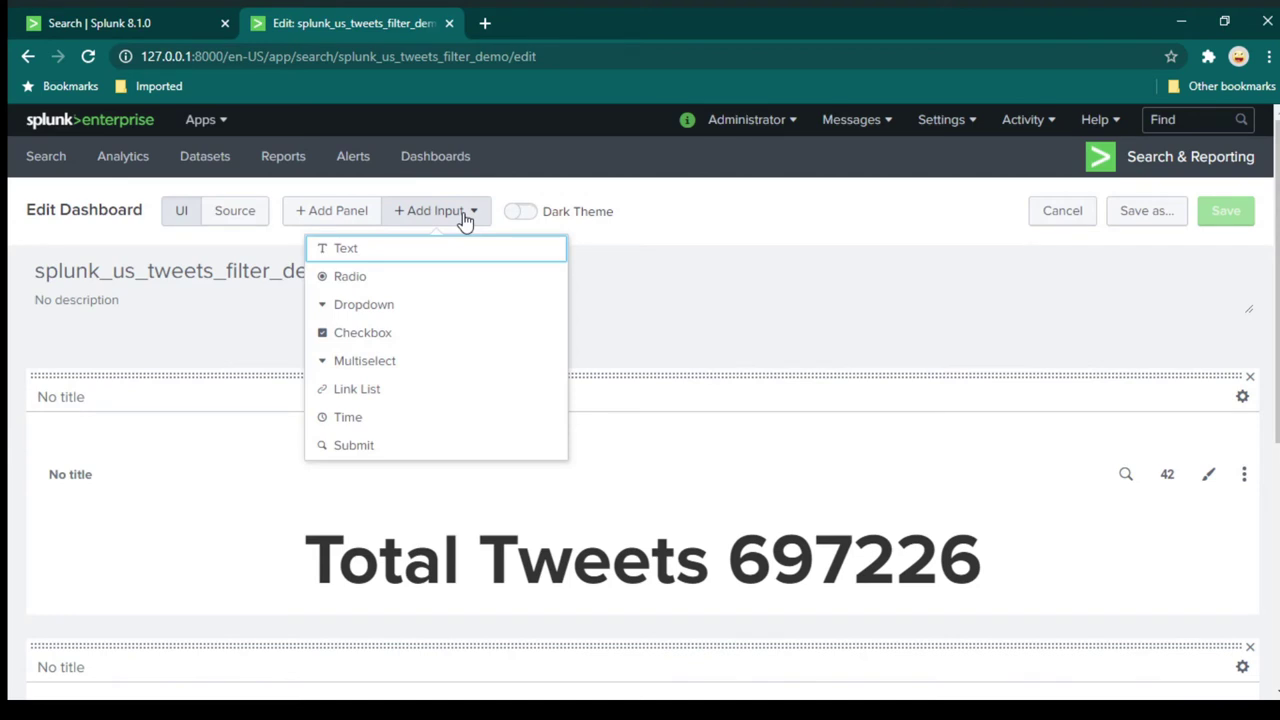
left_click(378, 308)
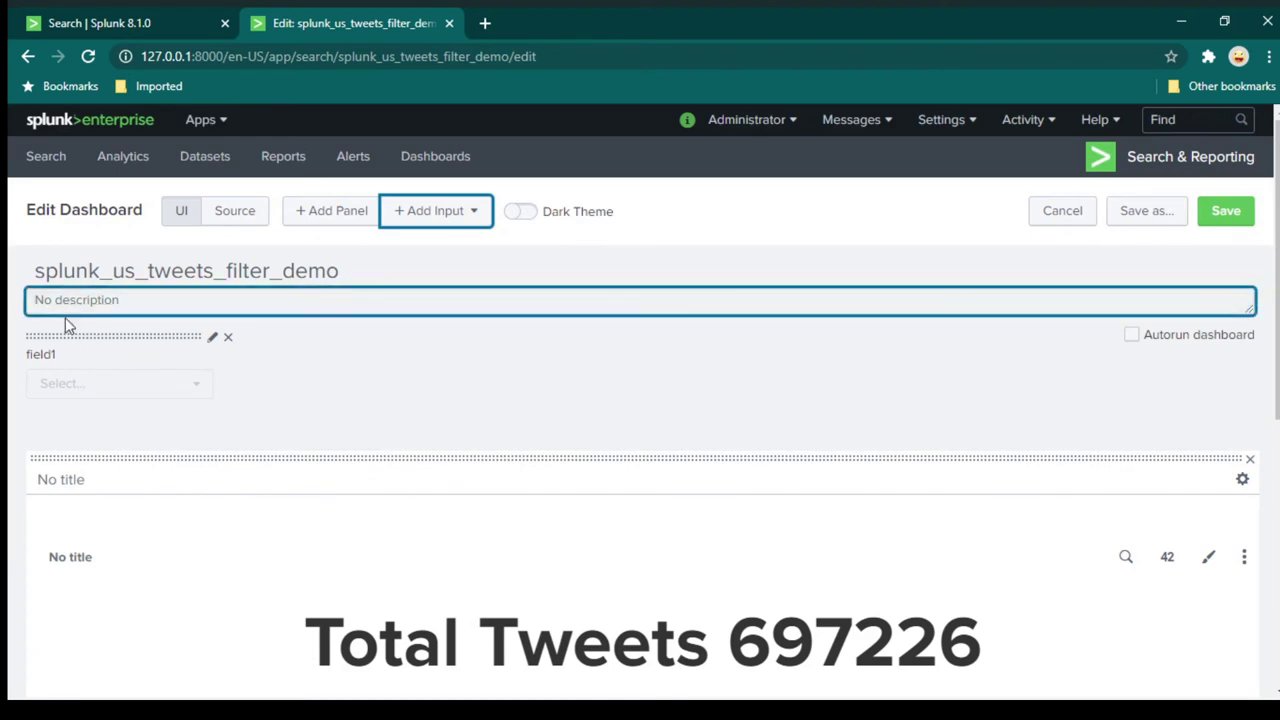
double_click(31, 357)
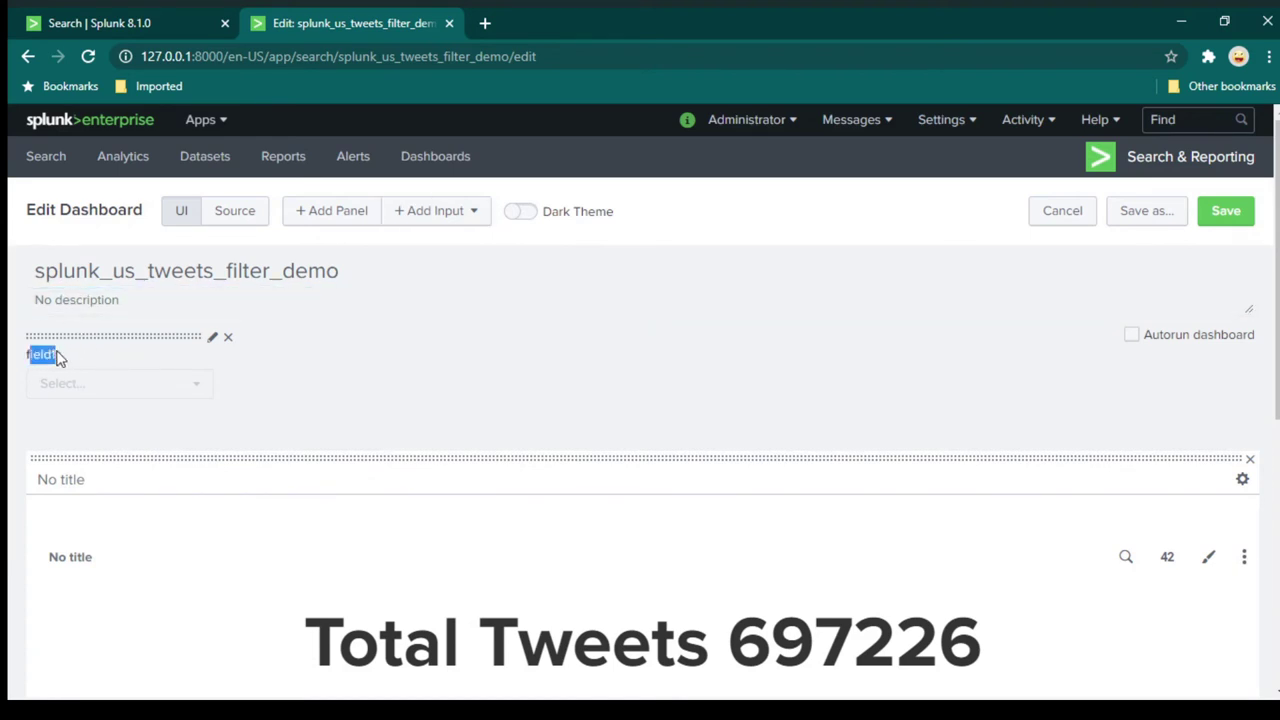
- Change the dropdown input's label from field1 to 'Select continent'
left_click(213, 345)
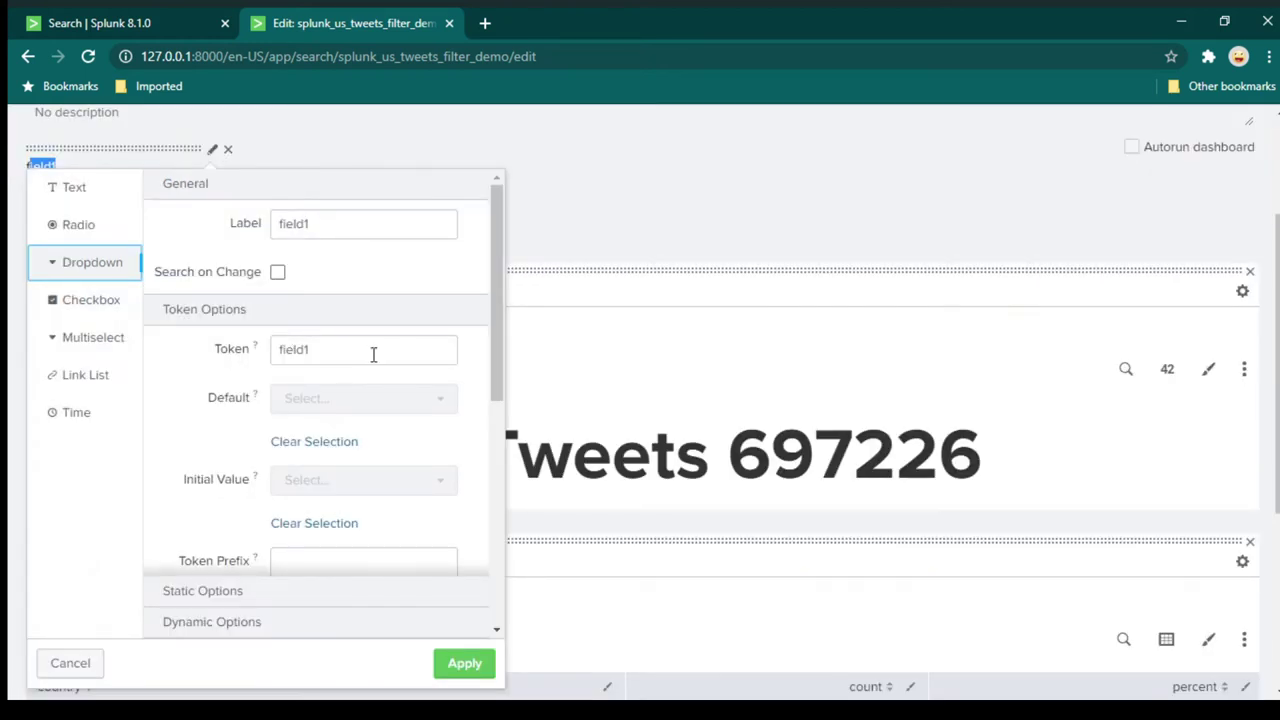
left_click(257, 211)
left_click_drag(291, 189, 326, 220)
left_click(326, 222)
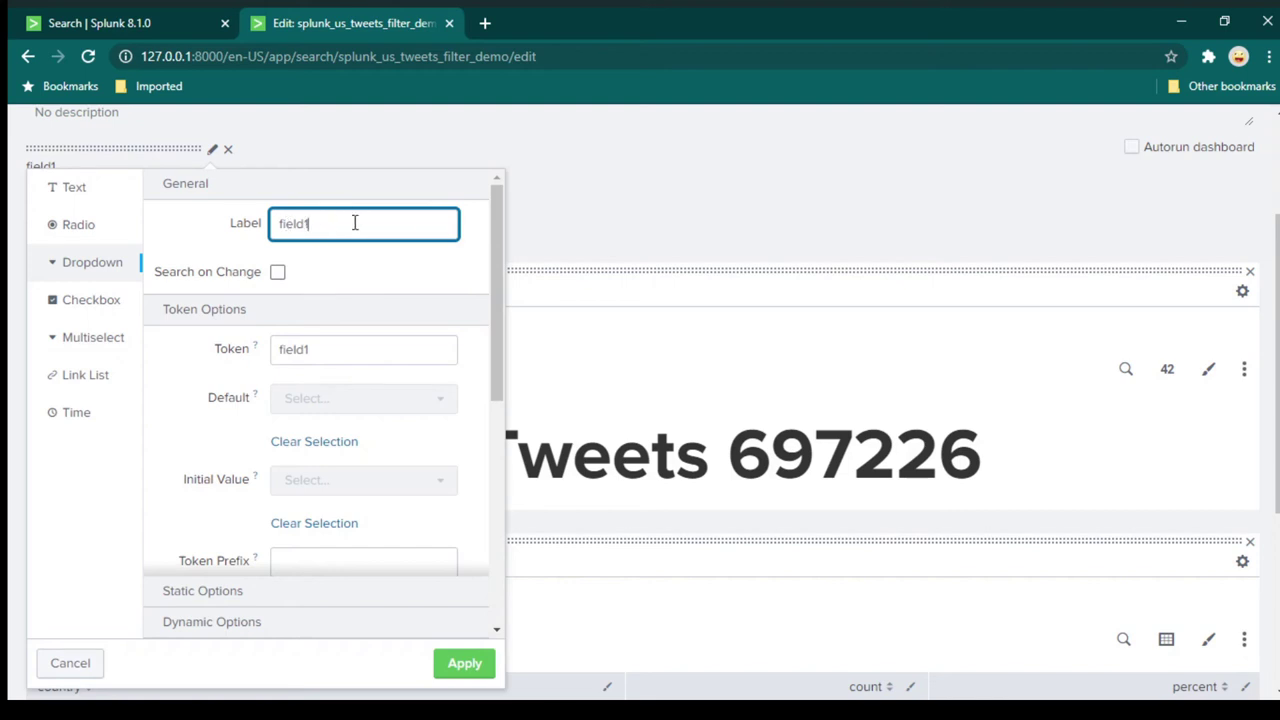
double_click(348, 236)
type("Select continent")
- Rename the dropdown's token to continent_filter
left_click(332, 354)
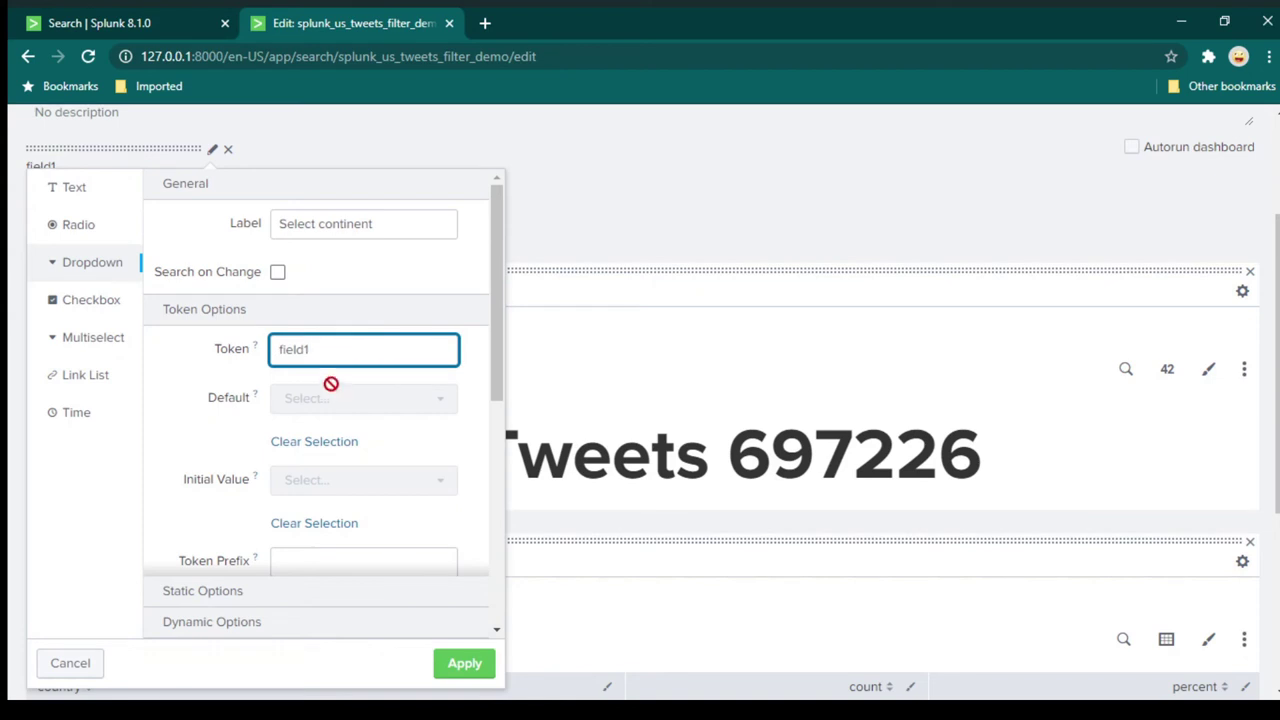
double_click(371, 343)
type("continent_filter")
- Copy the table continent | dedup continent query into the dropdown's Dynamic Options search string
scroll(389, 410, "down", 5)
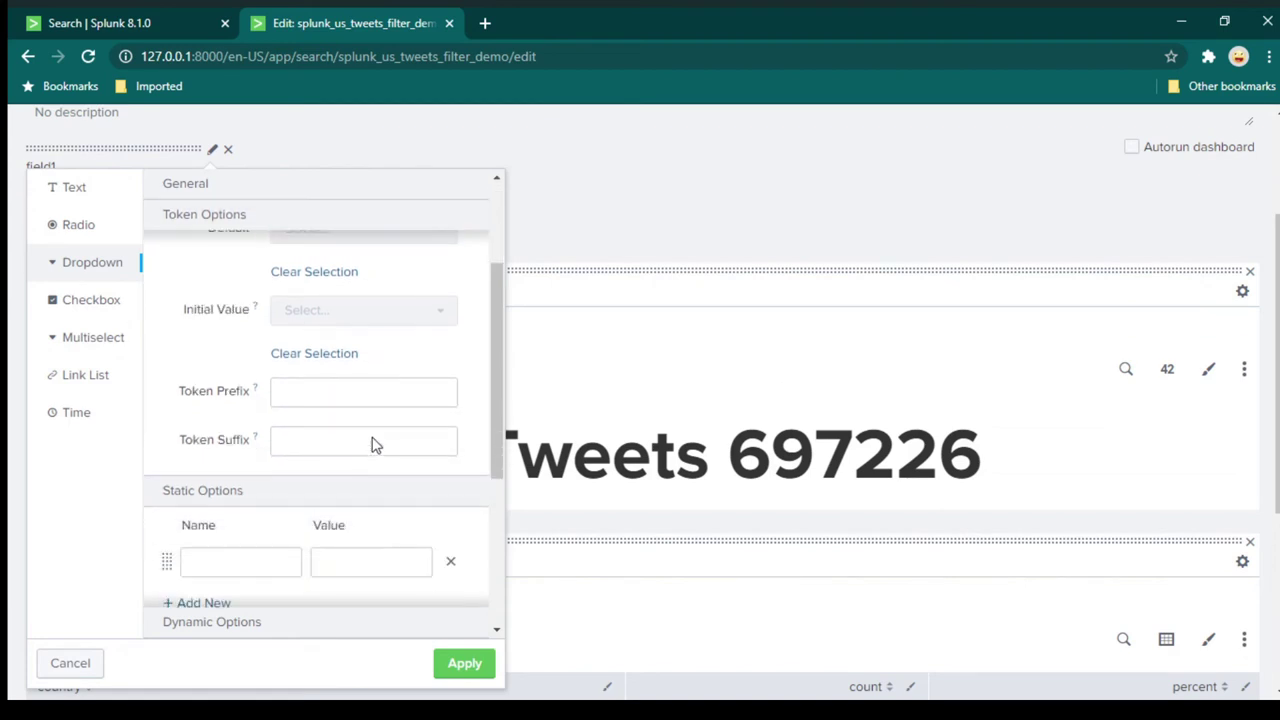
scroll(305, 385, "down", 5)
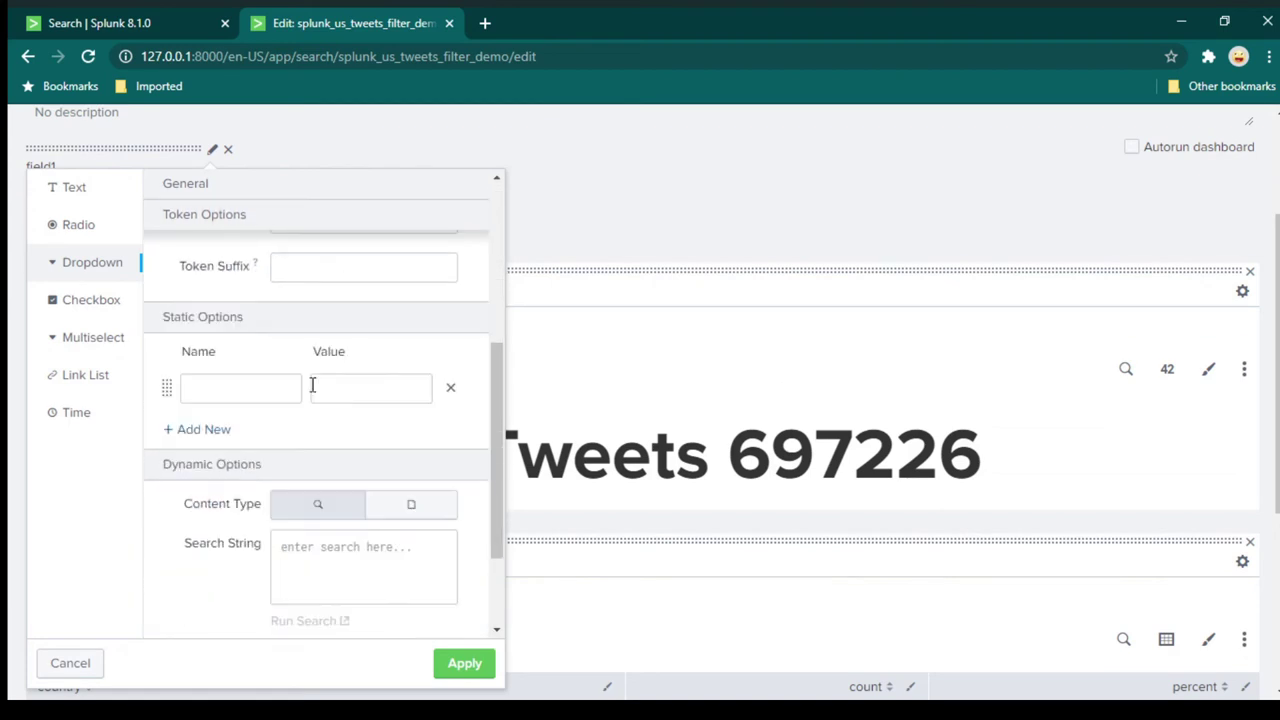
left_click(359, 446)
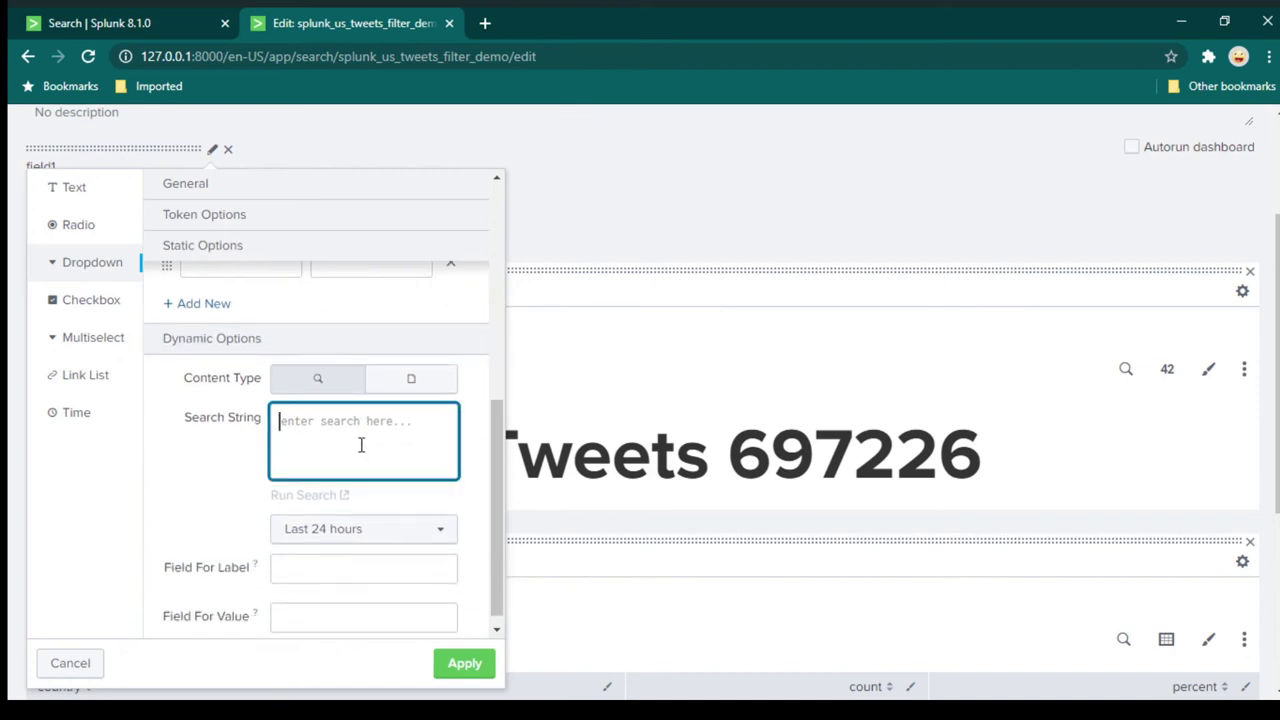
left_click(88, 30)
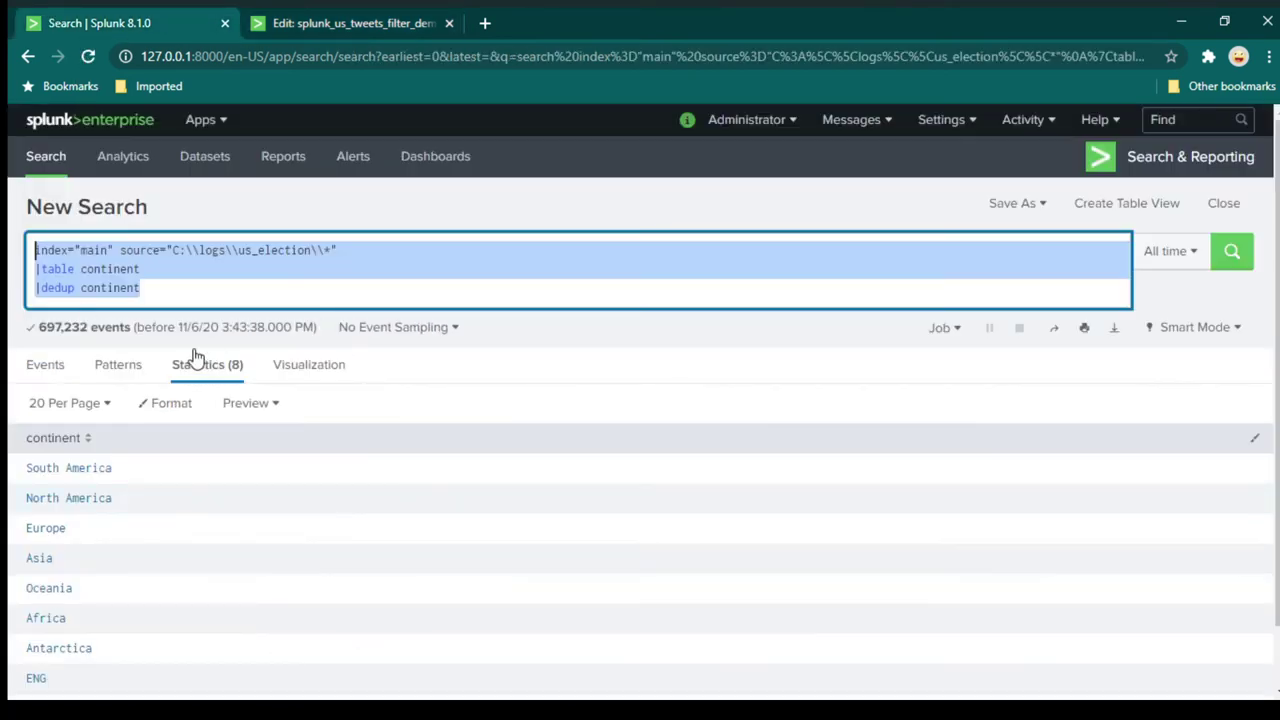
scroll(109, 497, "down", 1)
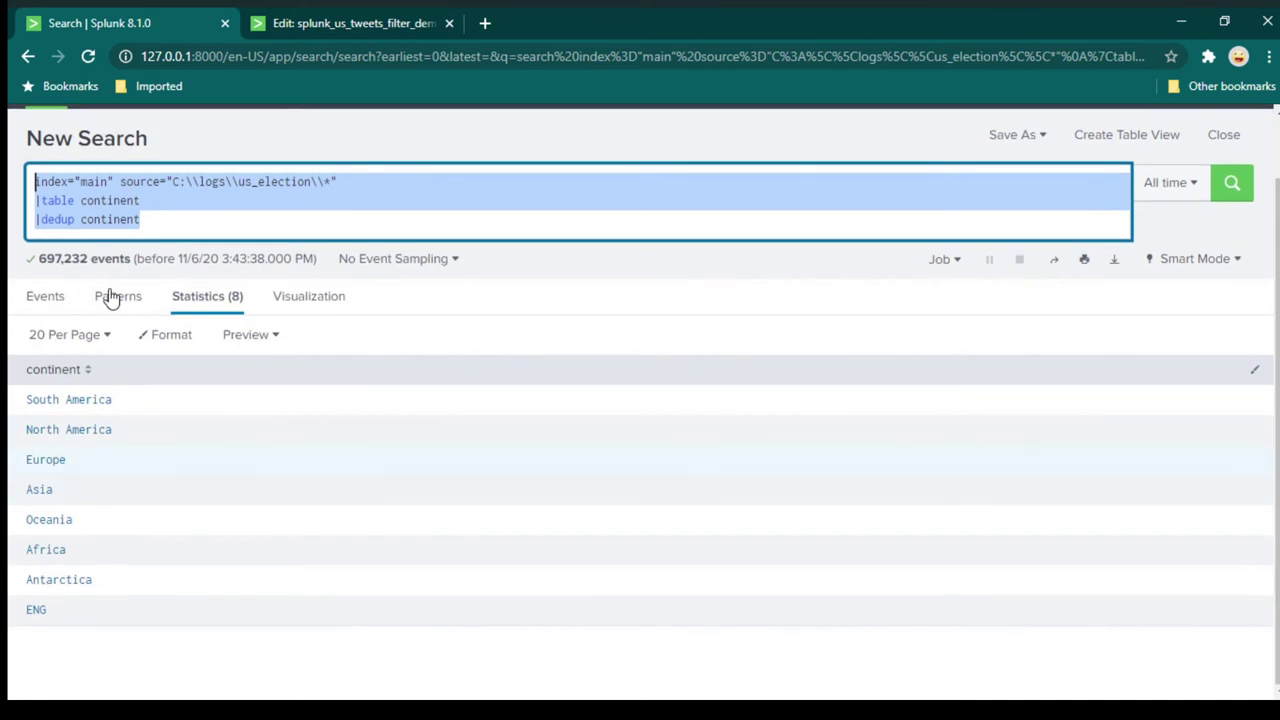
left_click(105, 206)
key("ctrl+a")
key("ctrl+c")
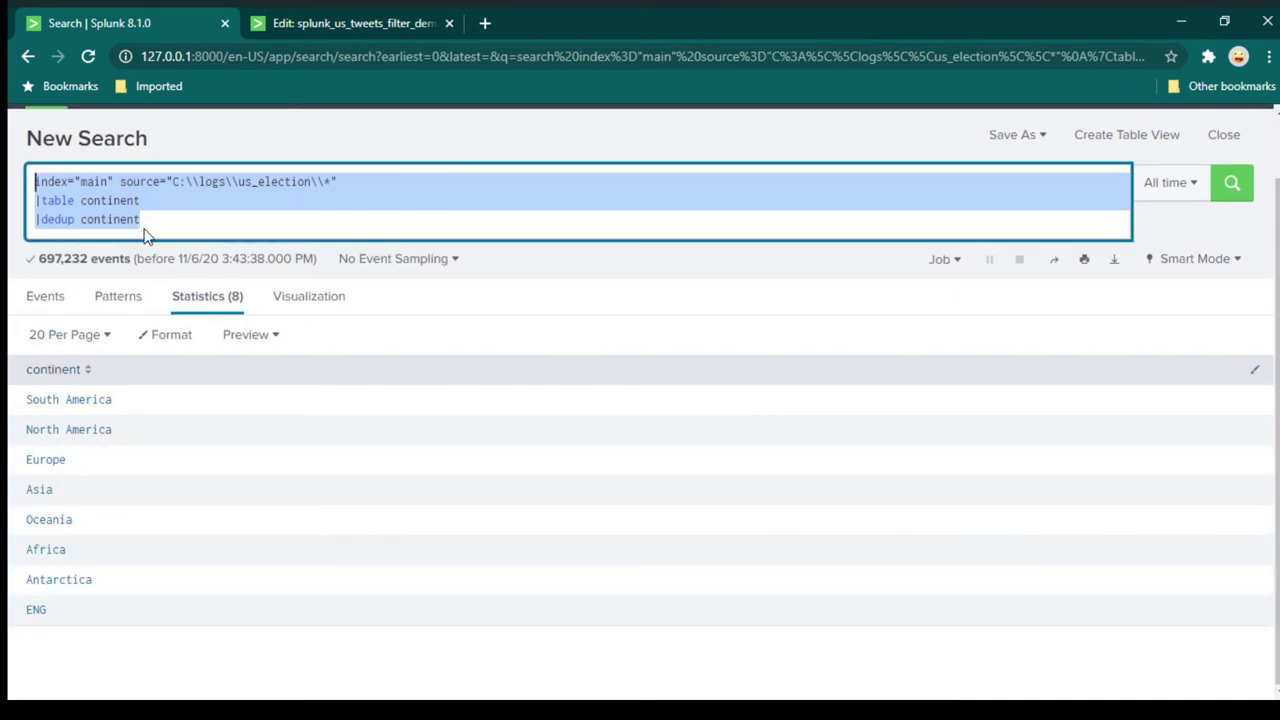
left_click(328, 23)
left_click(323, 437)
key("ctrl+v")
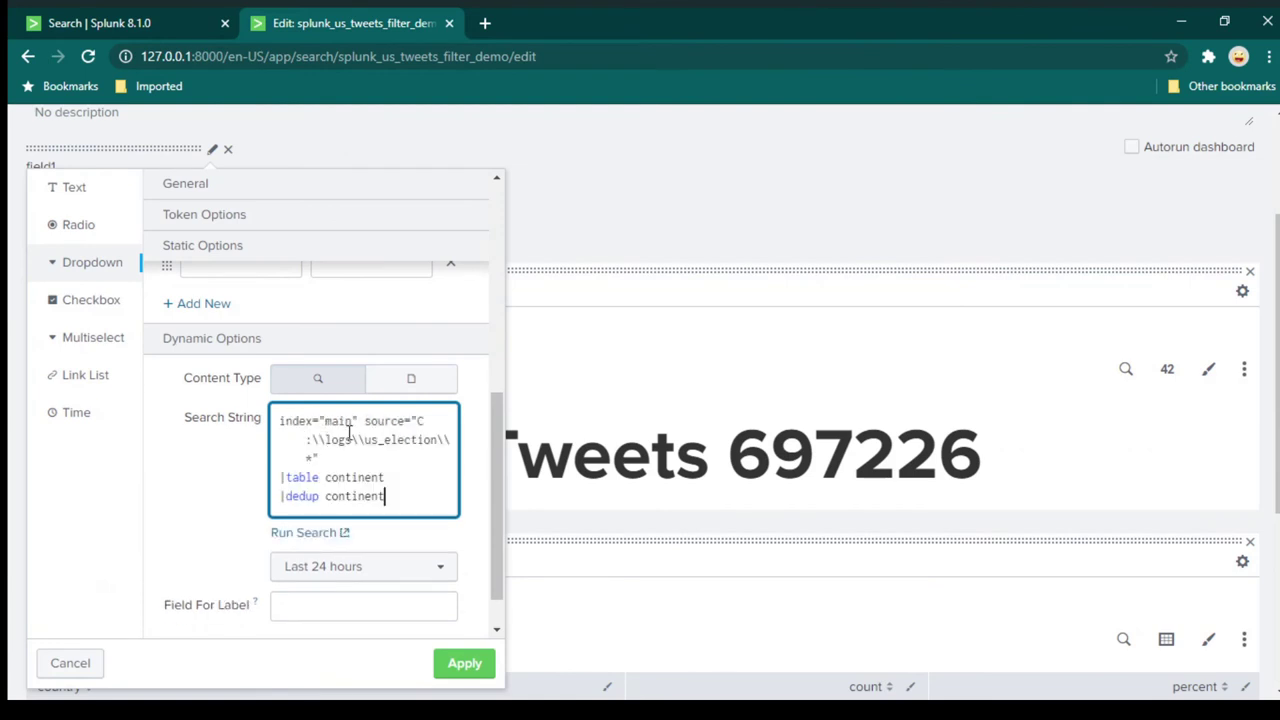
- Set the options search time range to All time
scroll(347, 440, "down", 1)
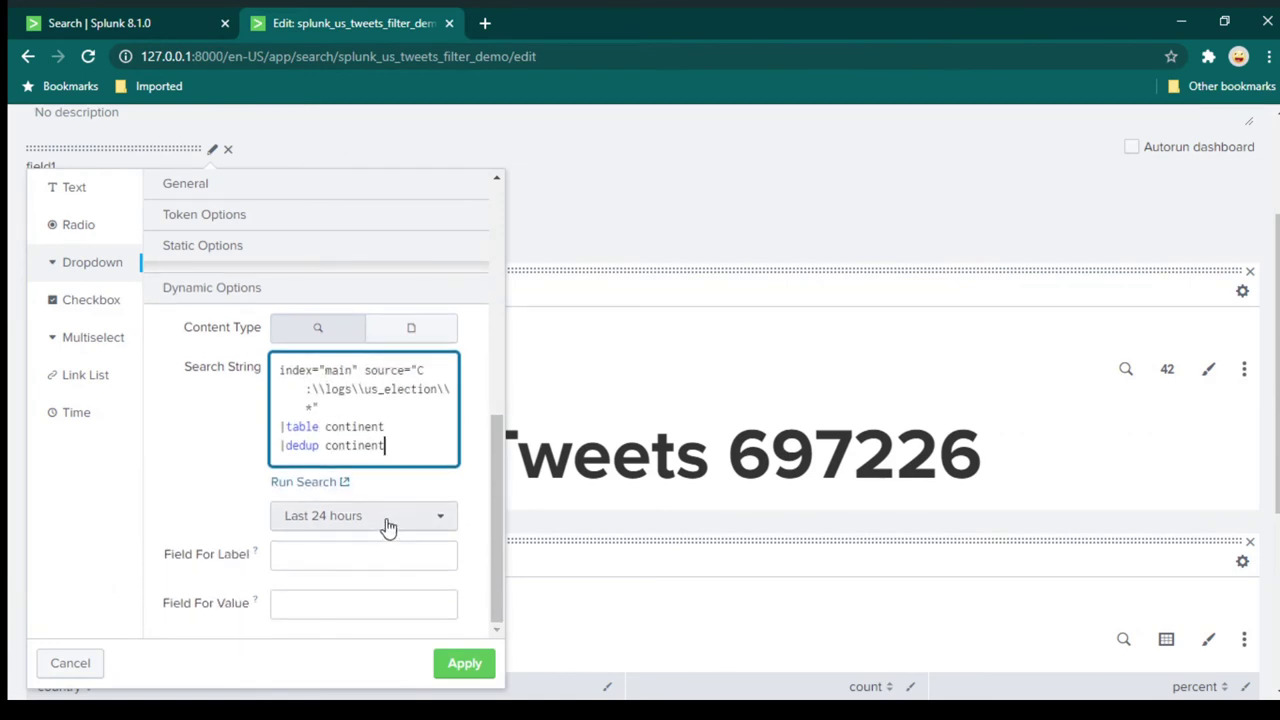
left_click(430, 528)
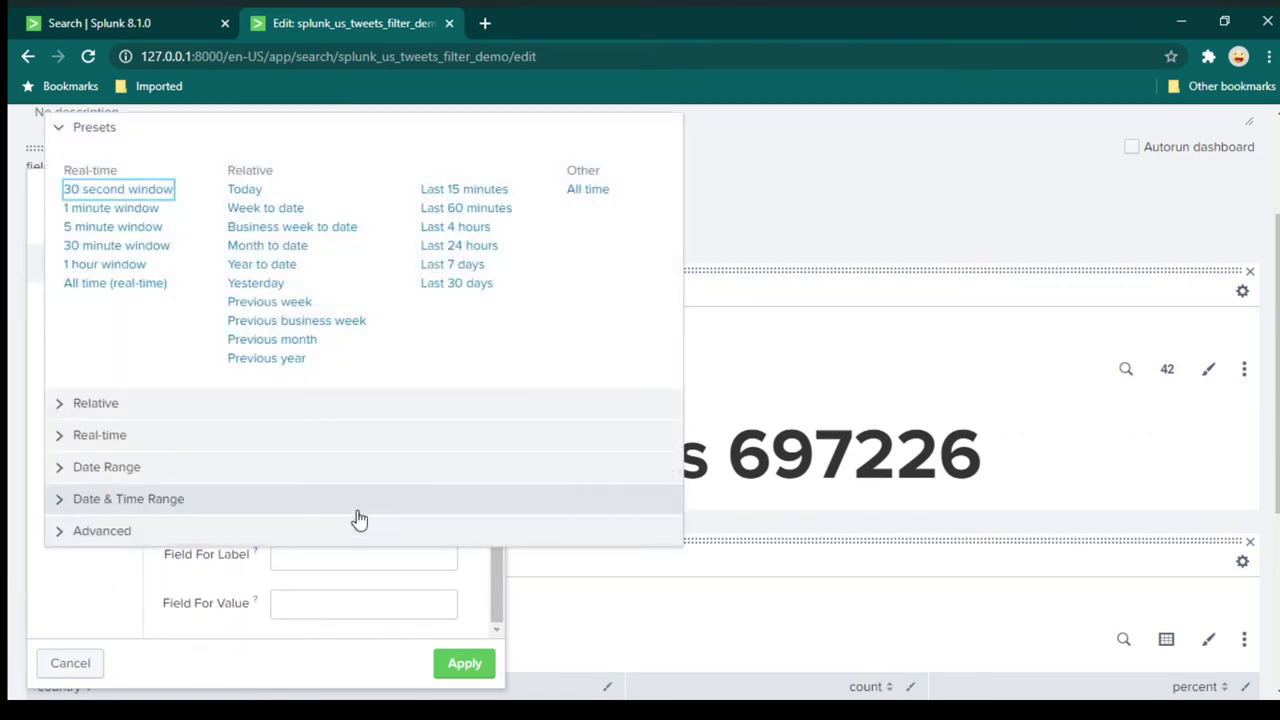
left_click(588, 190)
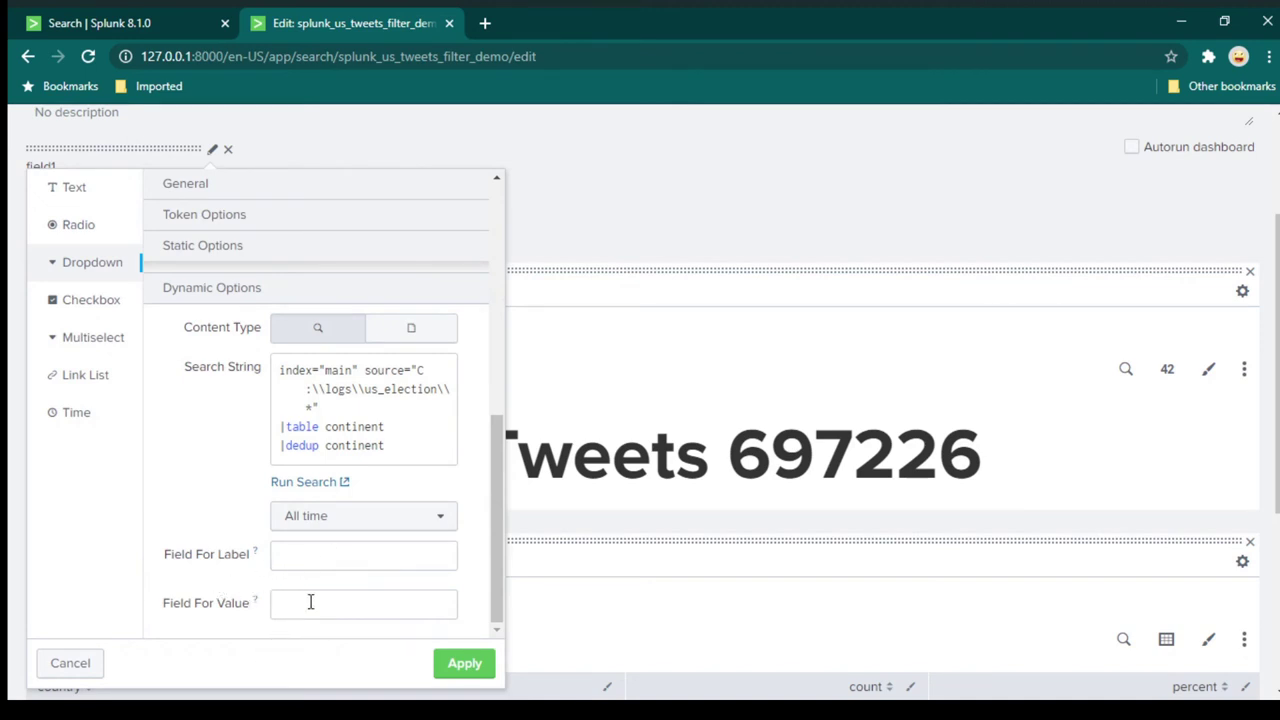
- Use continent for both Field For Label and Field For Value, and apply the dropdown settings
left_click(336, 548)
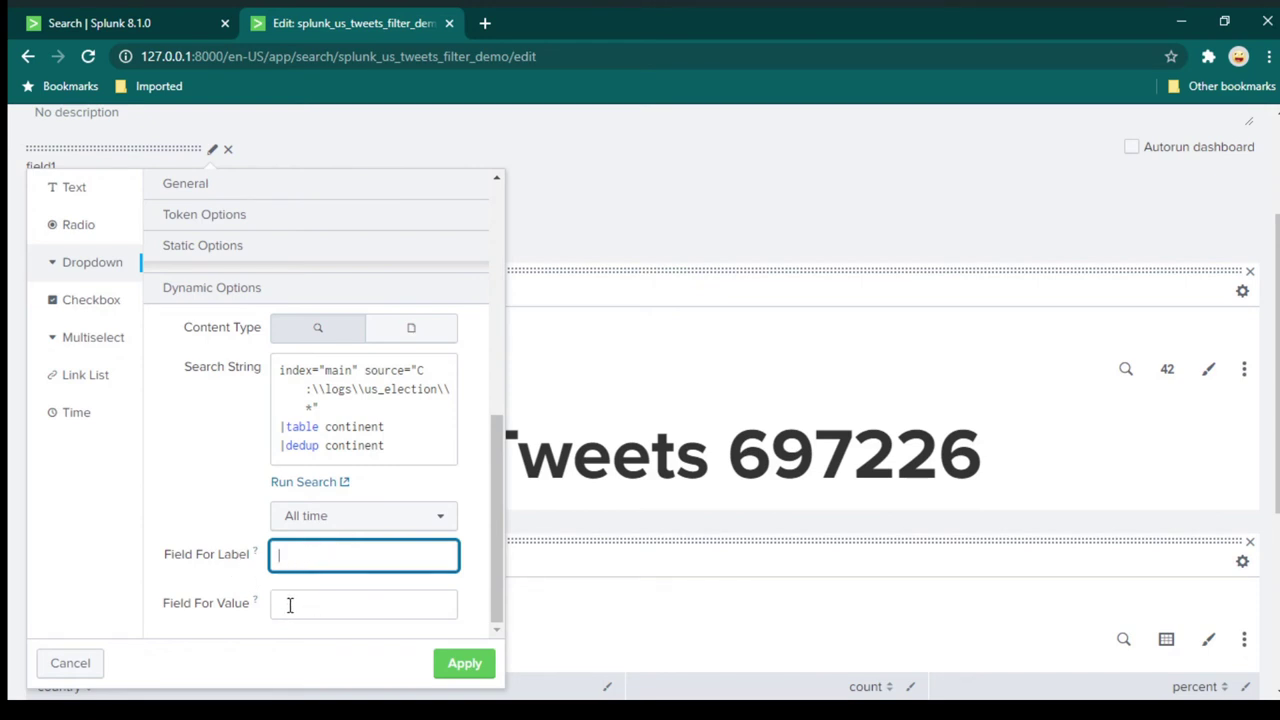
left_click(151, 24)
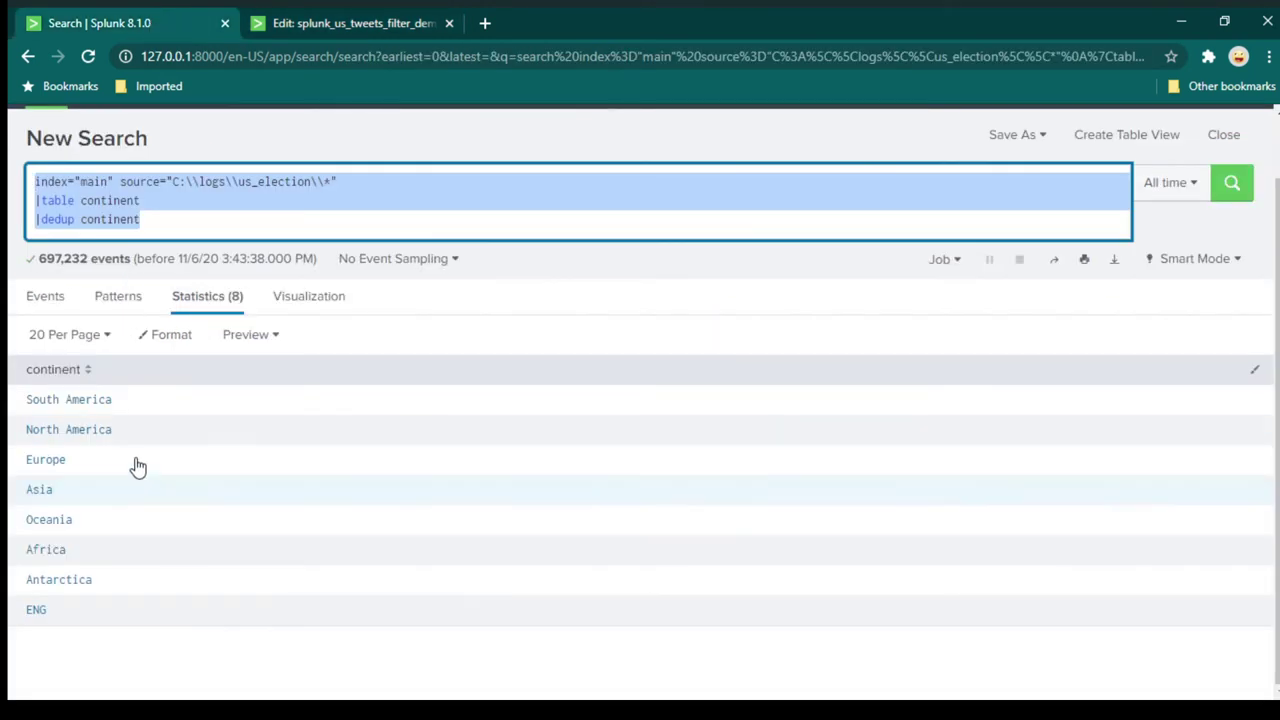
left_click(320, 28)
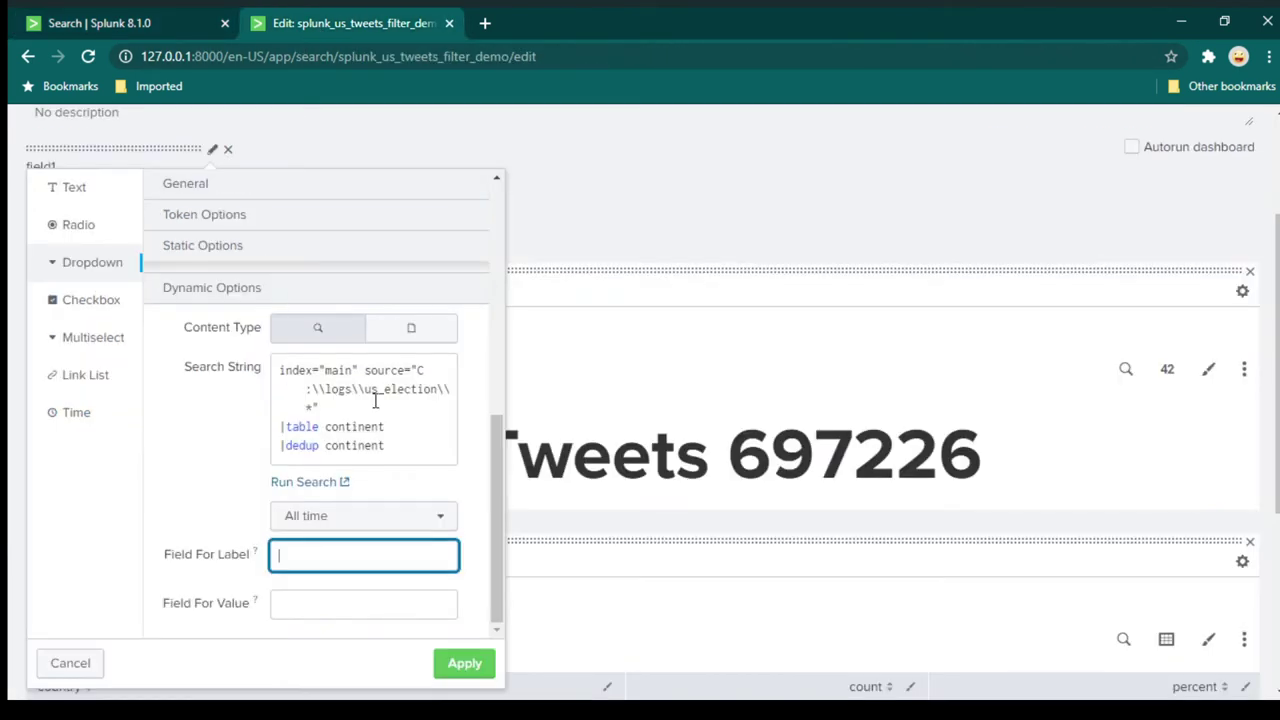
left_click(452, 543)
type("continent")
key("Tab")
key("Tab")
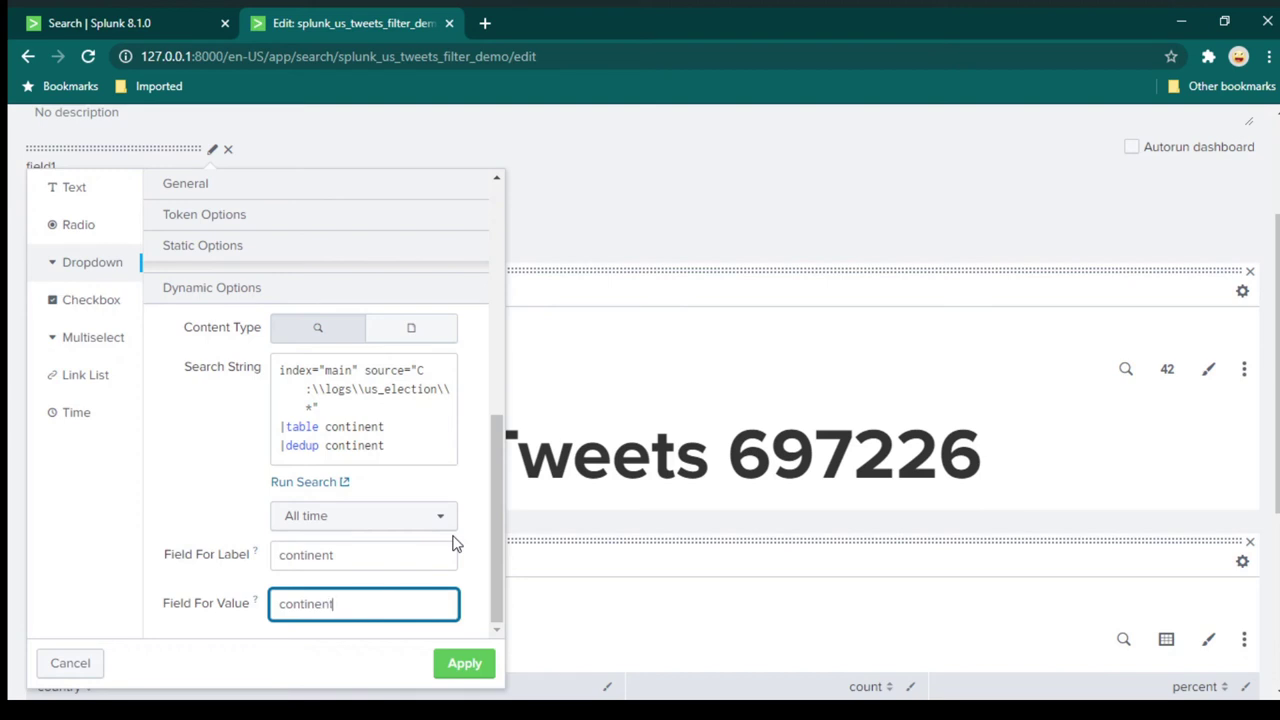
left_click(464, 663)
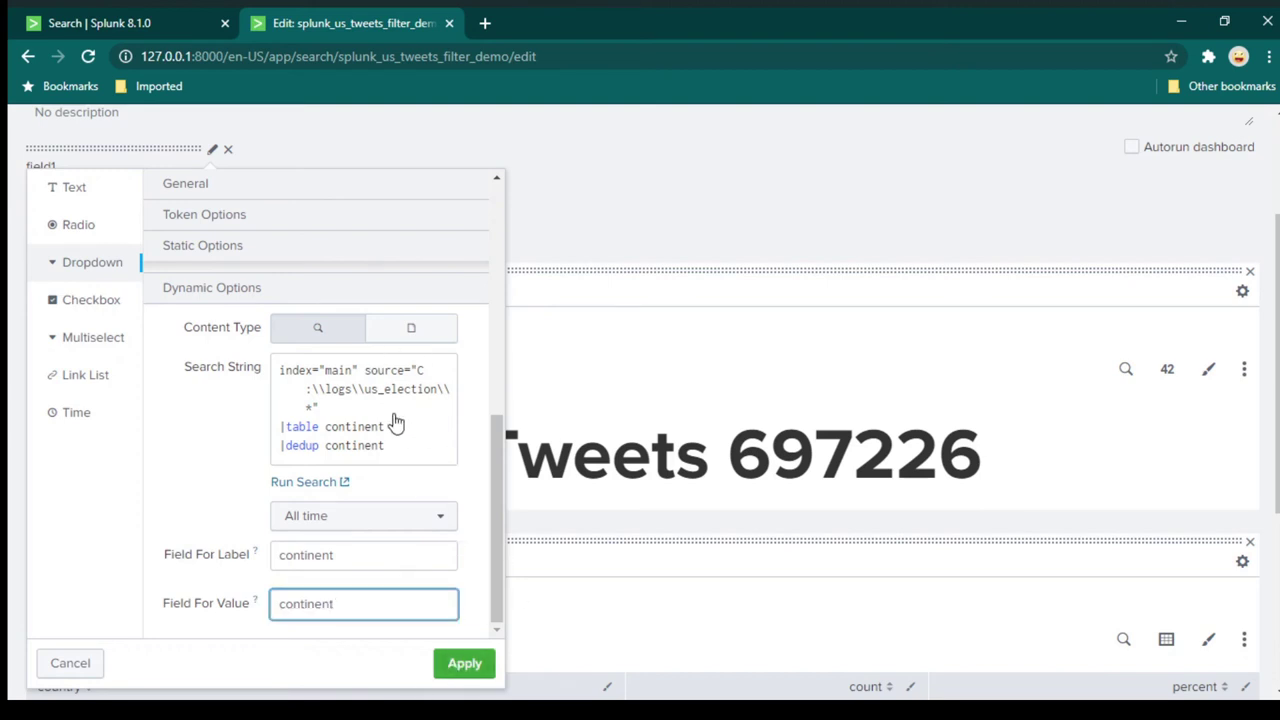
scroll(420, 423, "up", 2)
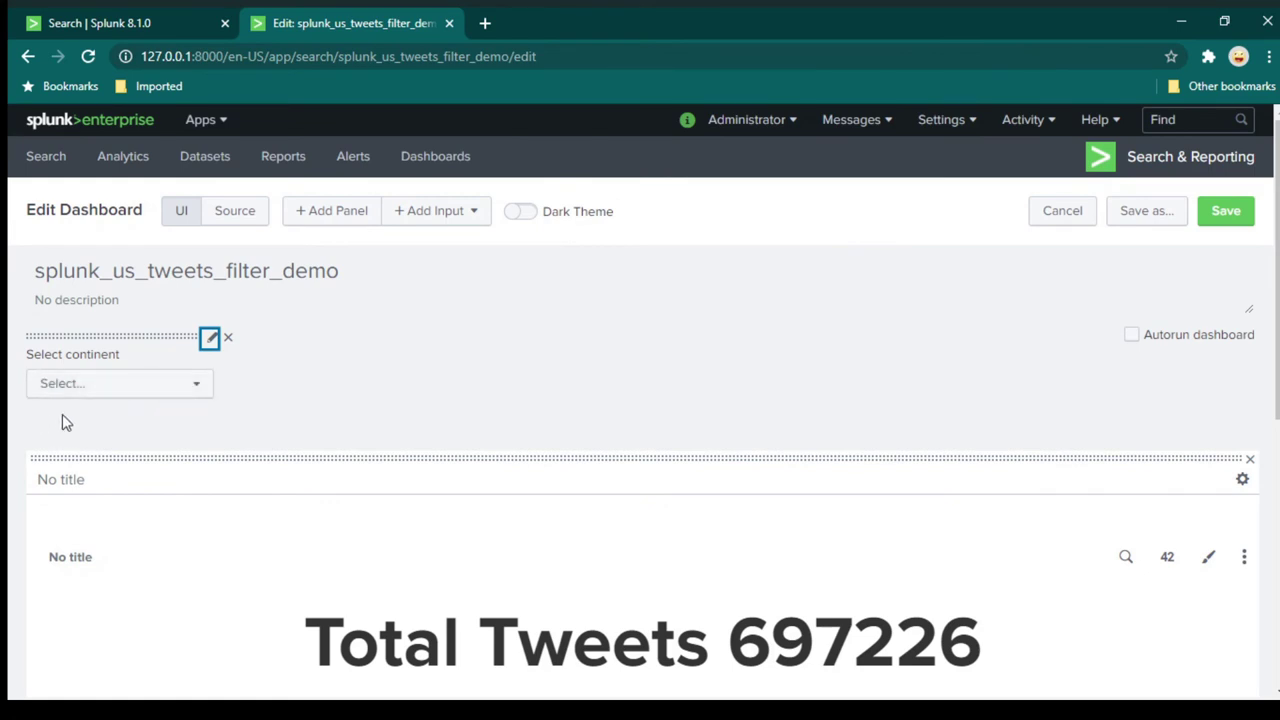
- Check the continents now listed in the Select continent dropdown
left_click(158, 396)
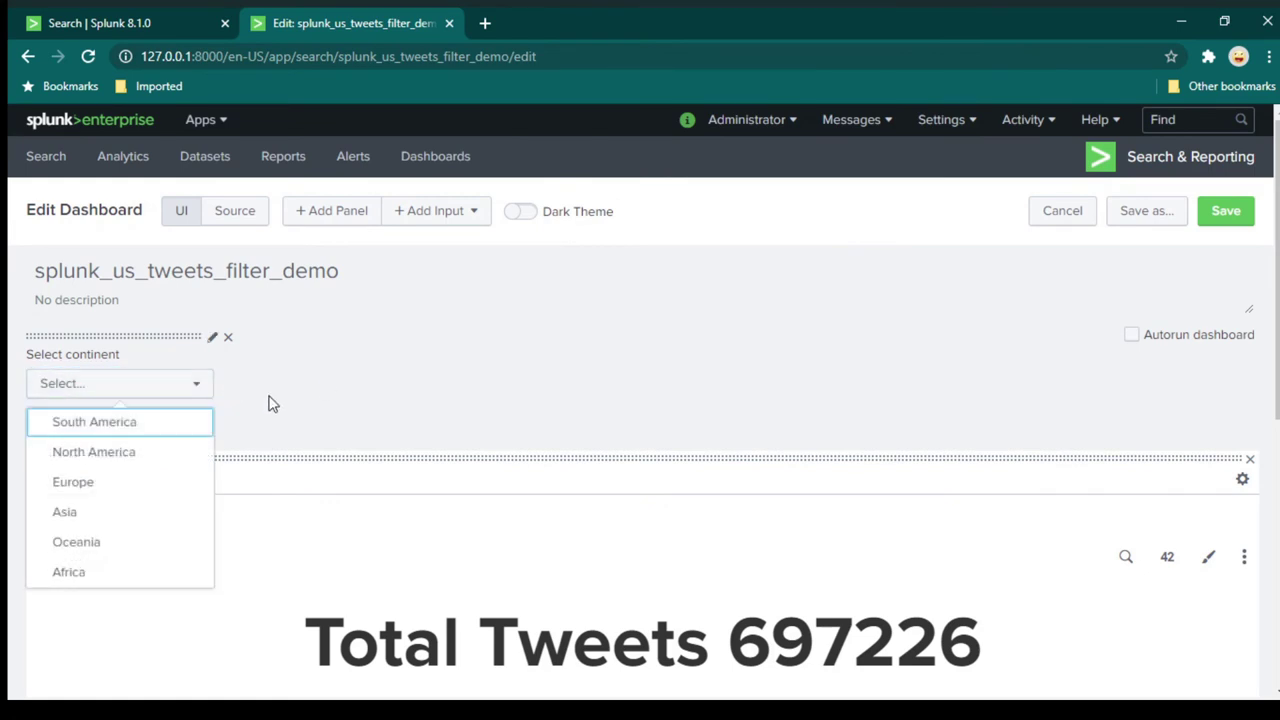
scroll(157, 423, "down", 1)
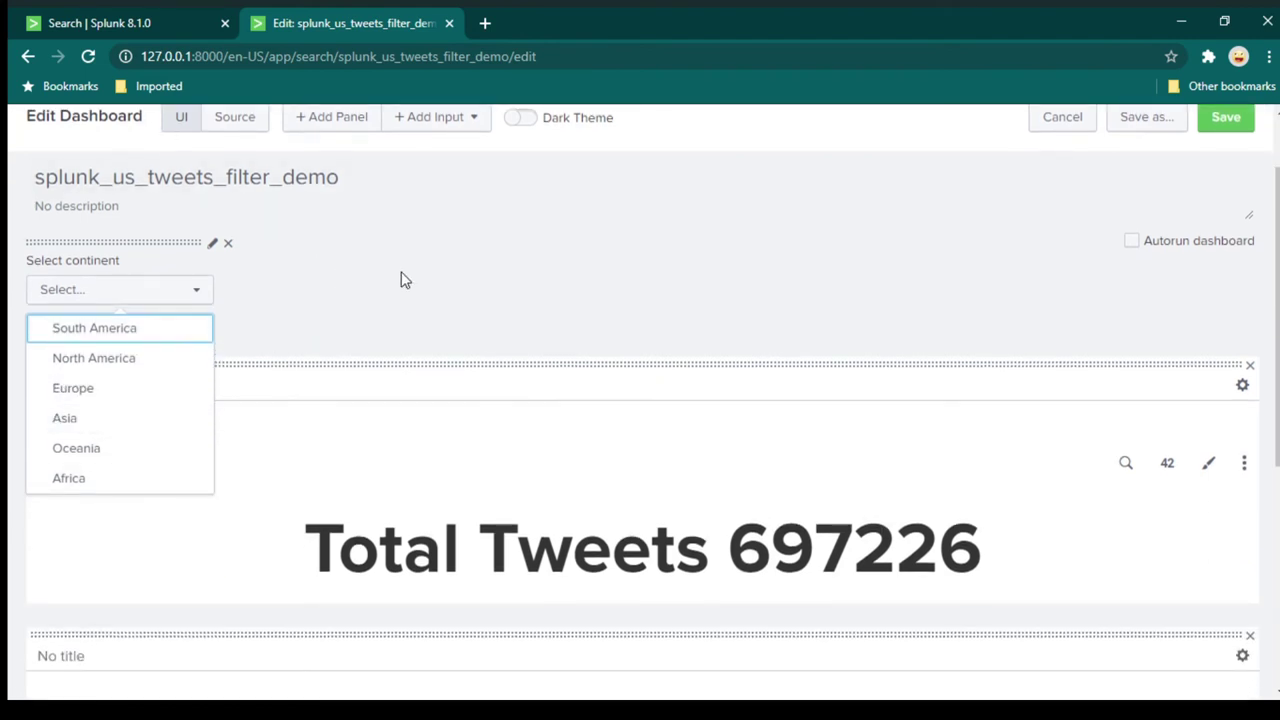
left_click(267, 315)
left_click(145, 299)
left_click(260, 310)
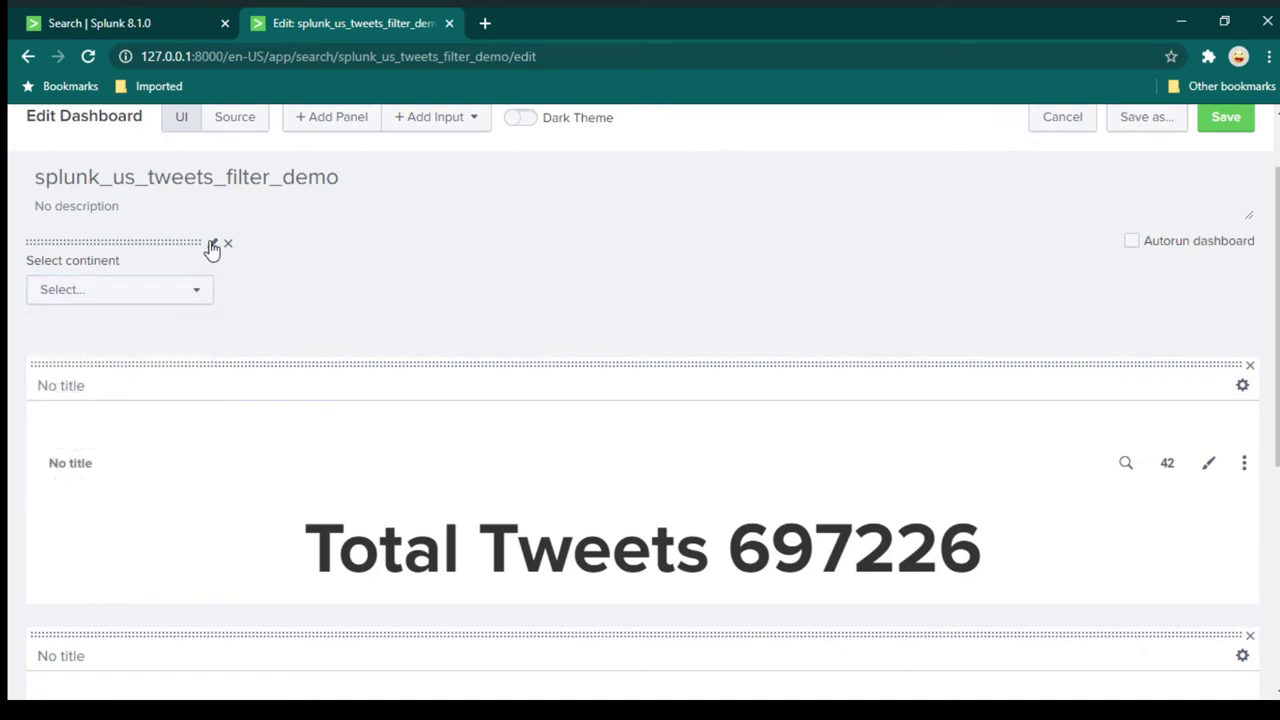
- Add a Static Option named All with value * to the dropdown and apply
left_click(213, 246)
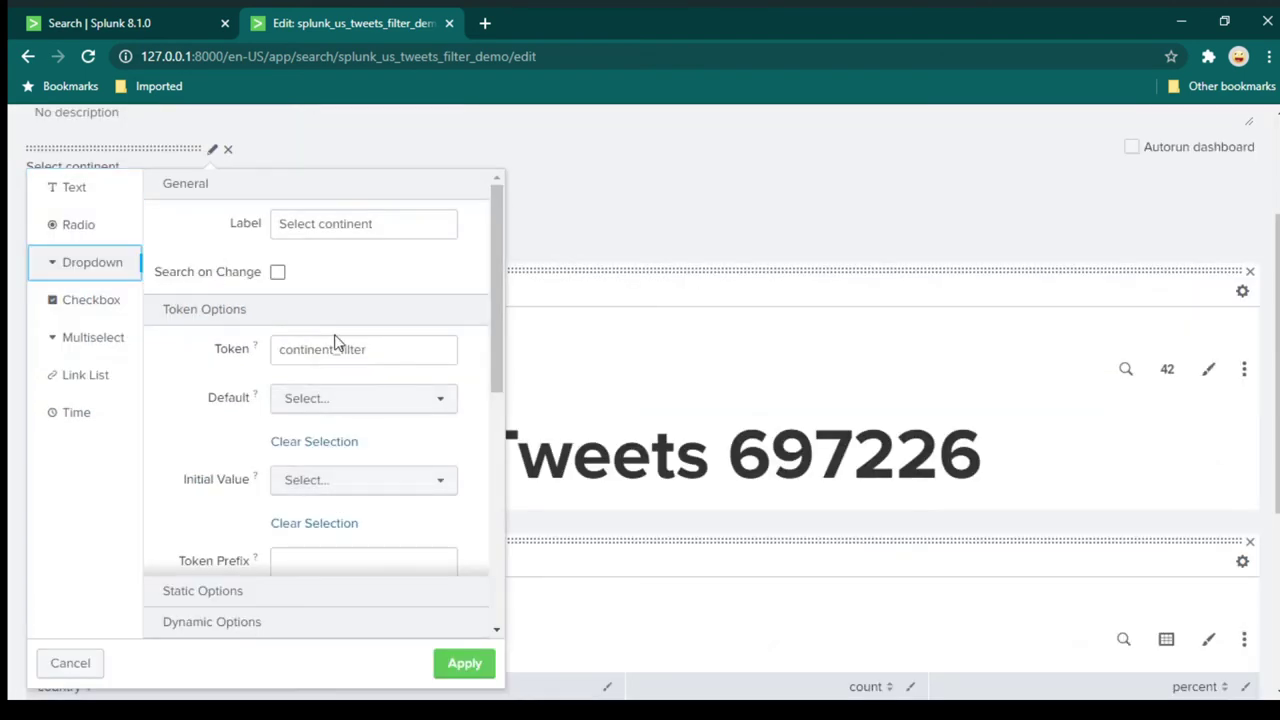
scroll(414, 352, "down", 1)
scroll(440, 408, "down", 2)
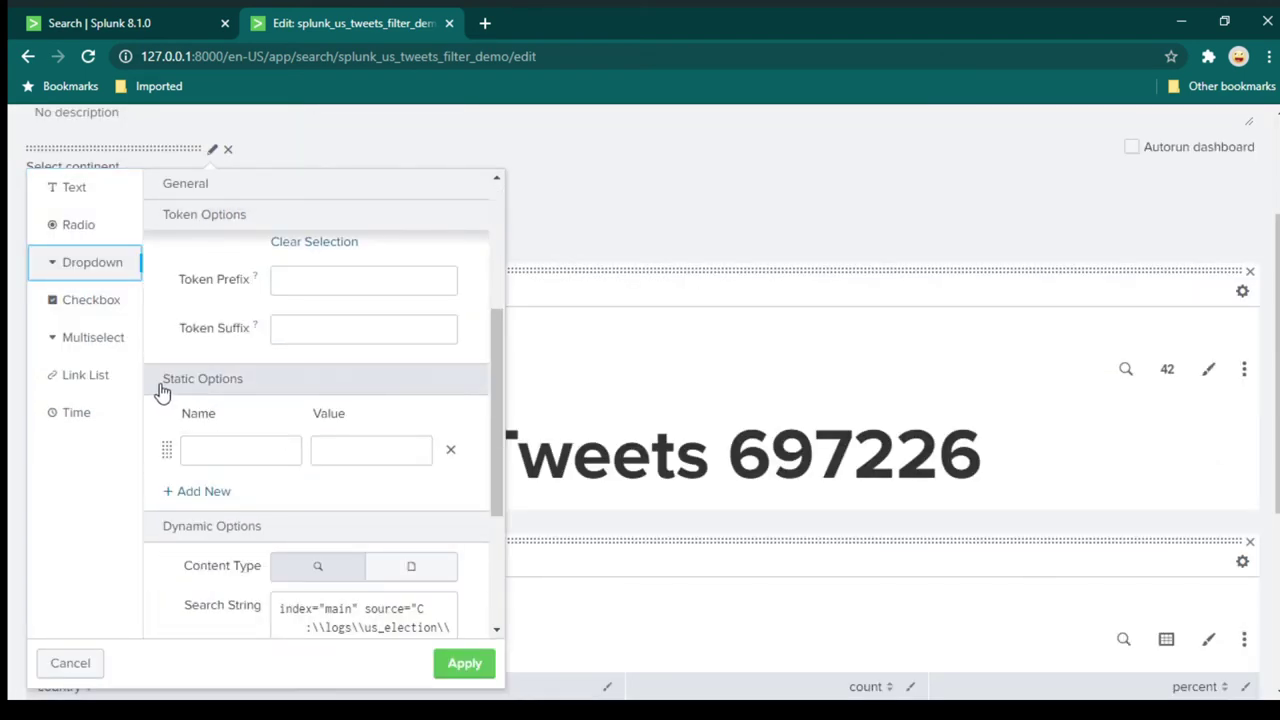
left_click(223, 388)
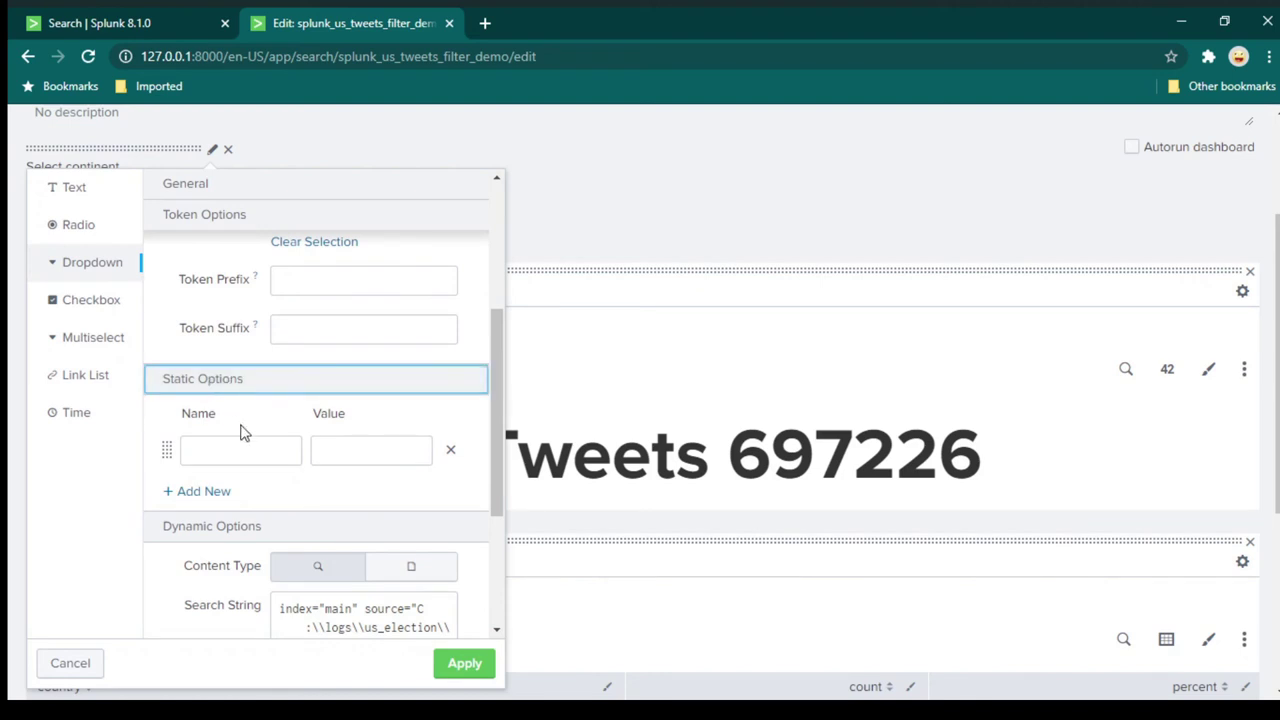
left_click(261, 454)
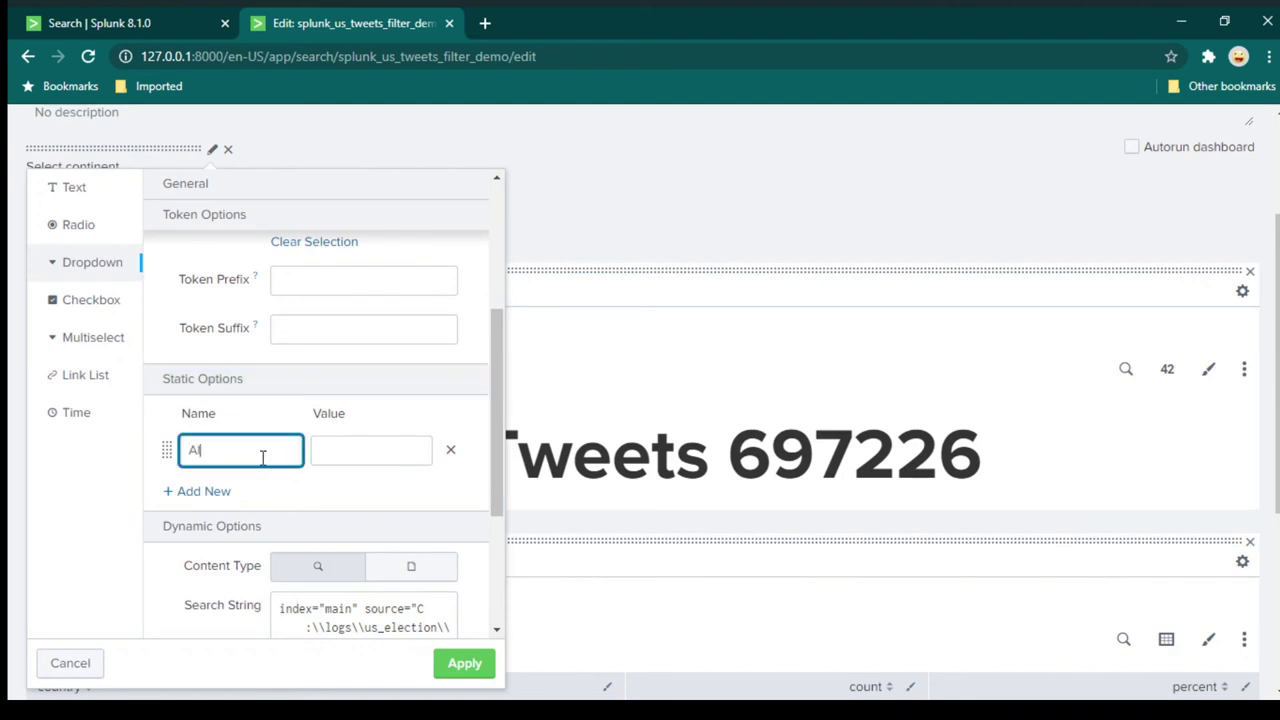
double_click(229, 451)
left_click(360, 448)
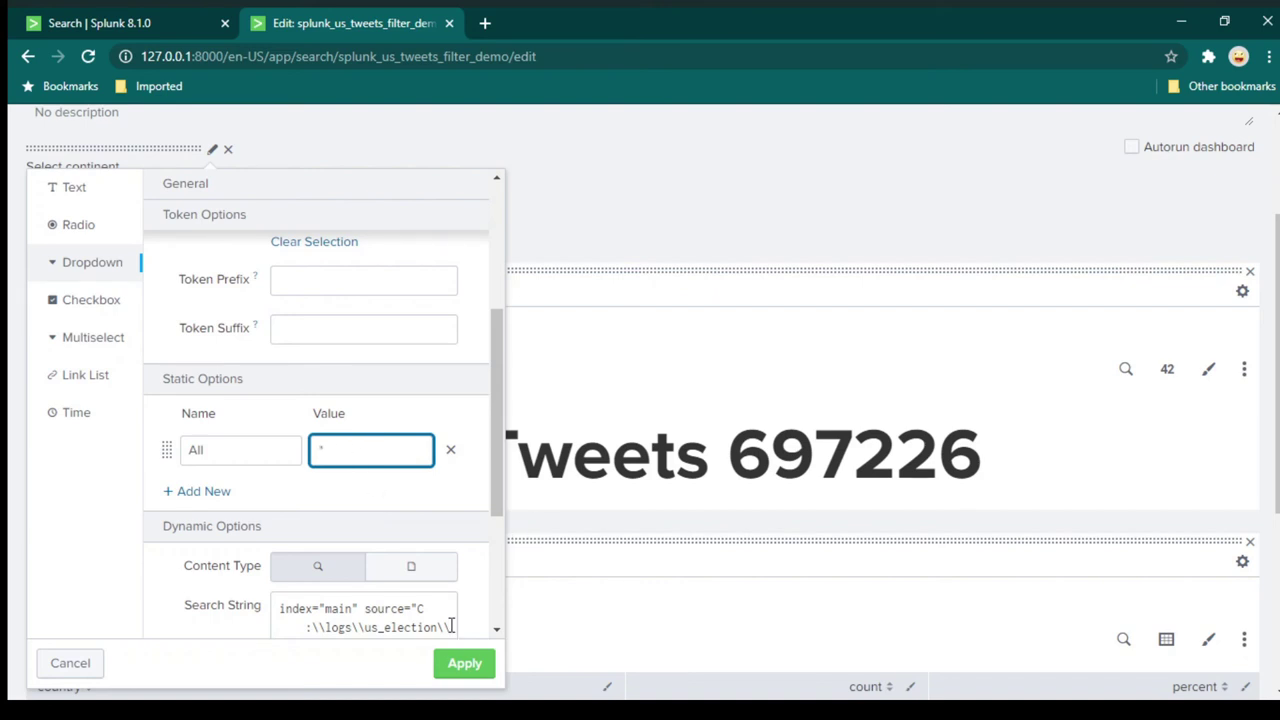
left_click(460, 667)
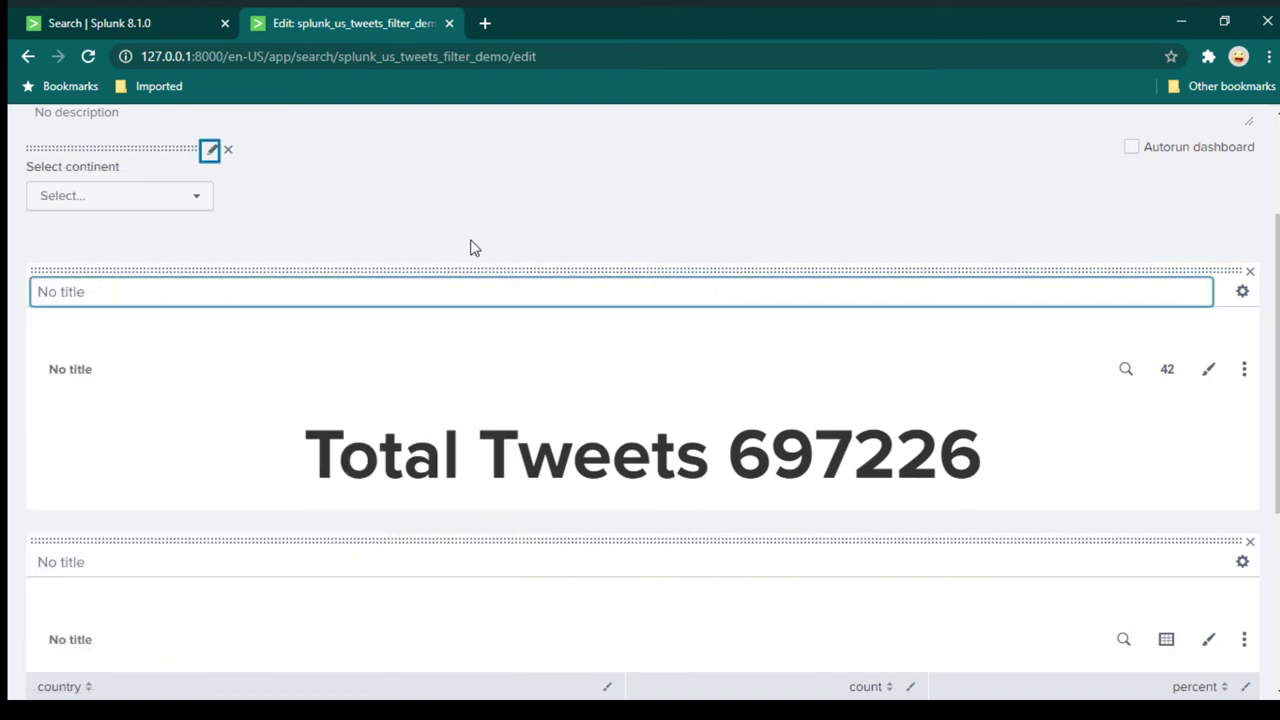
- Confirm All appears among the continent choices, then save the dashboard
scroll(757, 346, "up", 2)
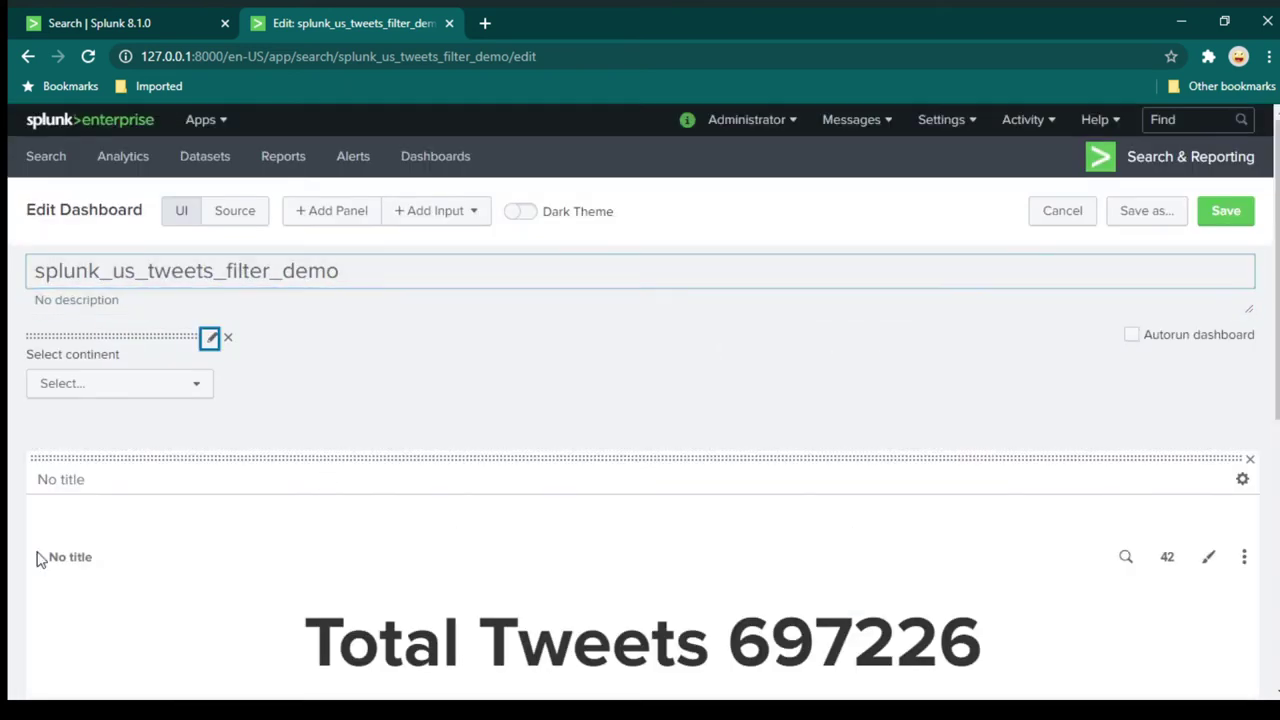
left_click(196, 388)
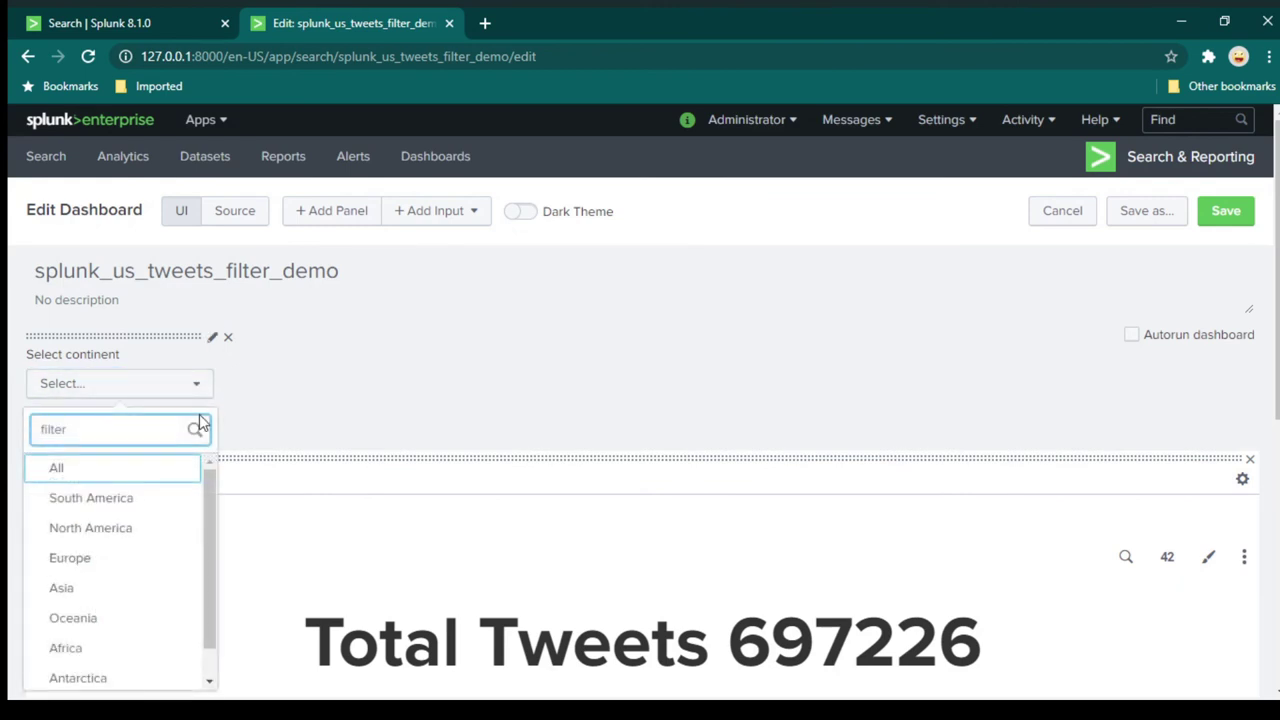
scroll(300, 395, "down", 2)
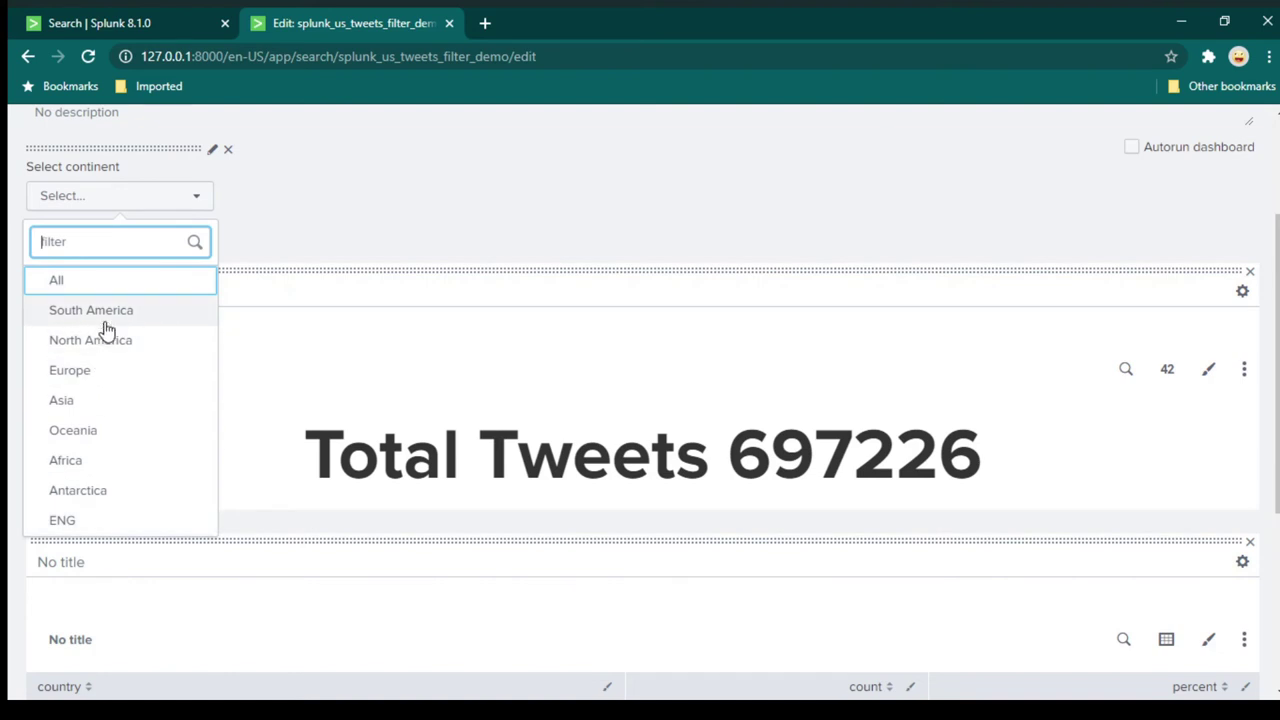
left_click(740, 300)
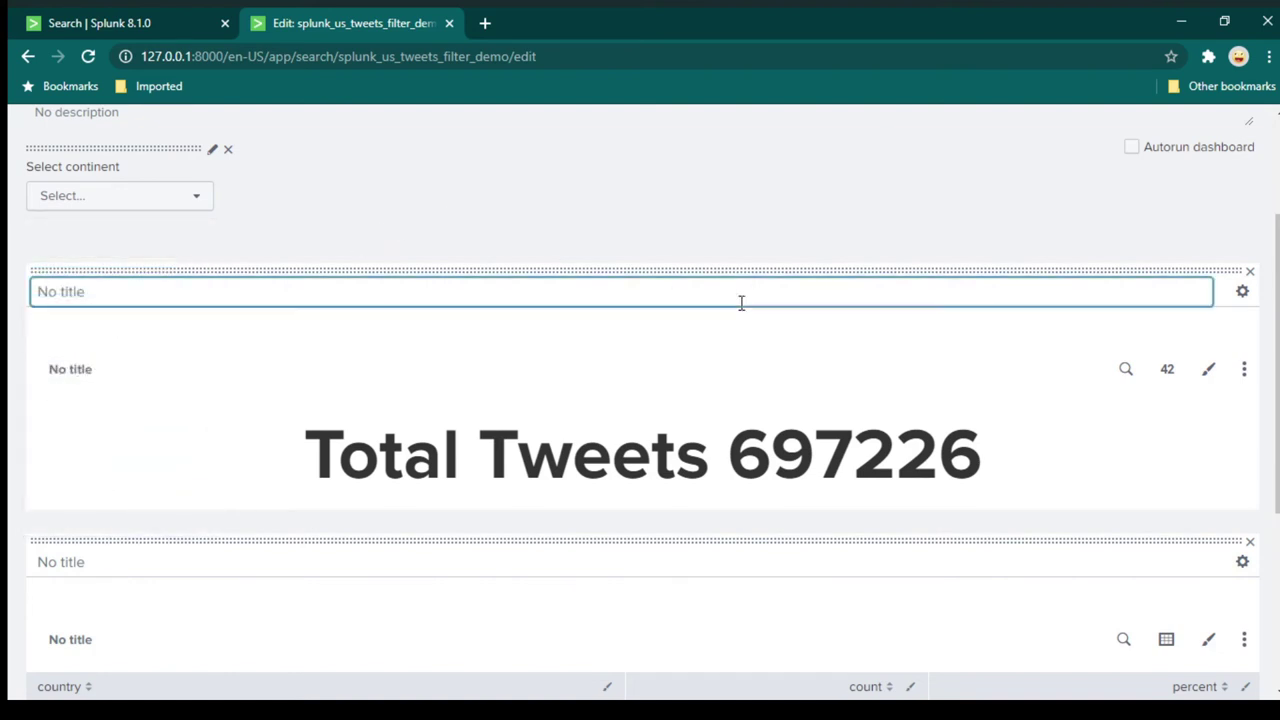
scroll(872, 305, "up", 1)
scroll(872, 305, "up", 1)
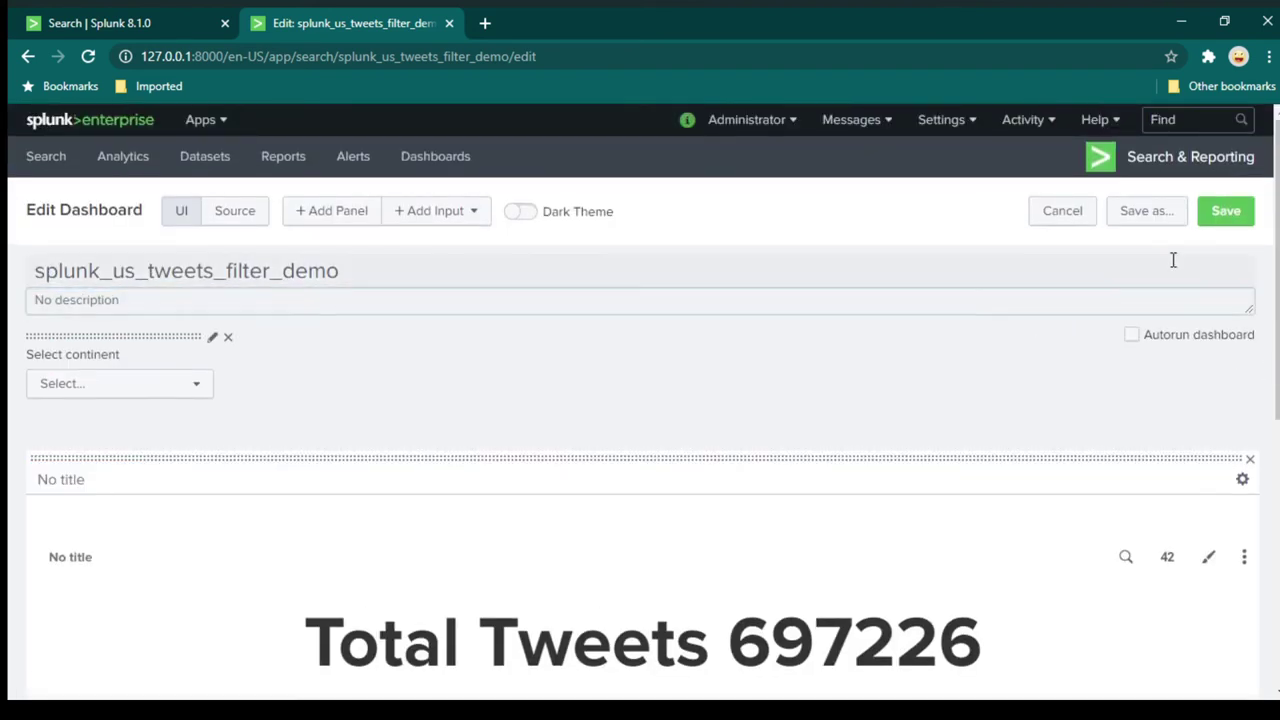
left_click(1222, 216)
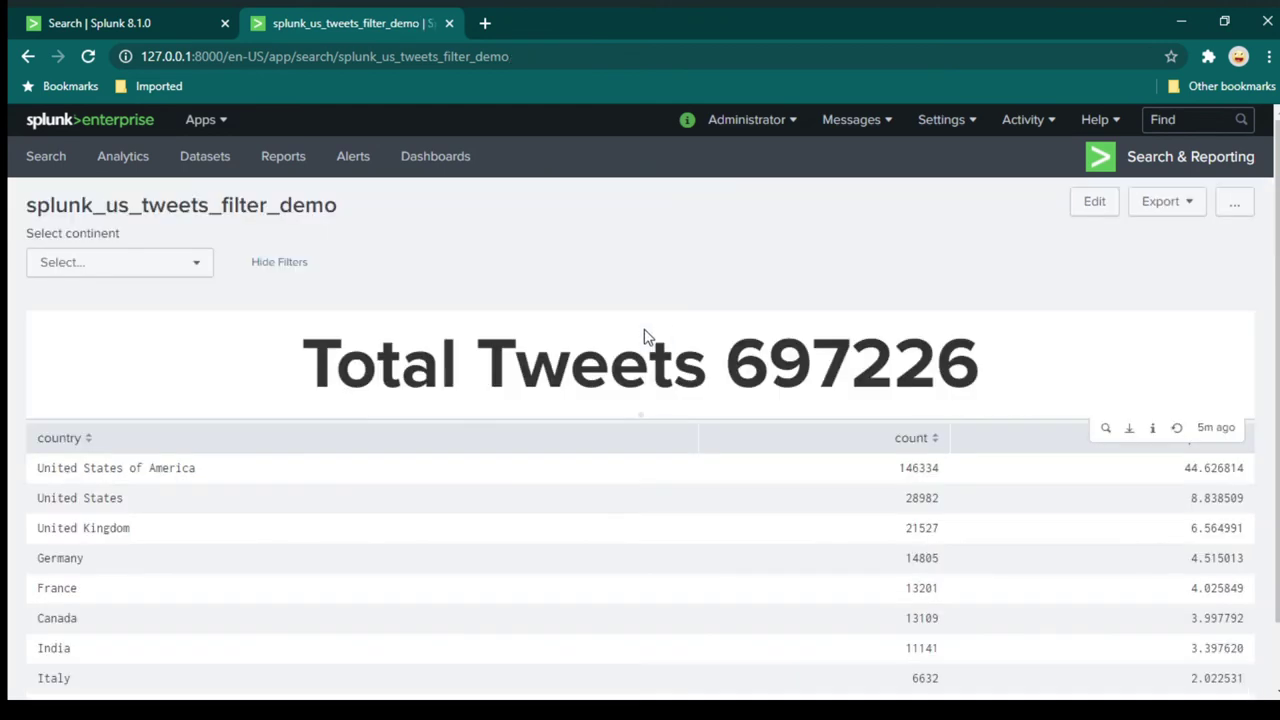
- Select North America as the continent and note Total Tweets still shows 697226
left_click(120, 262)
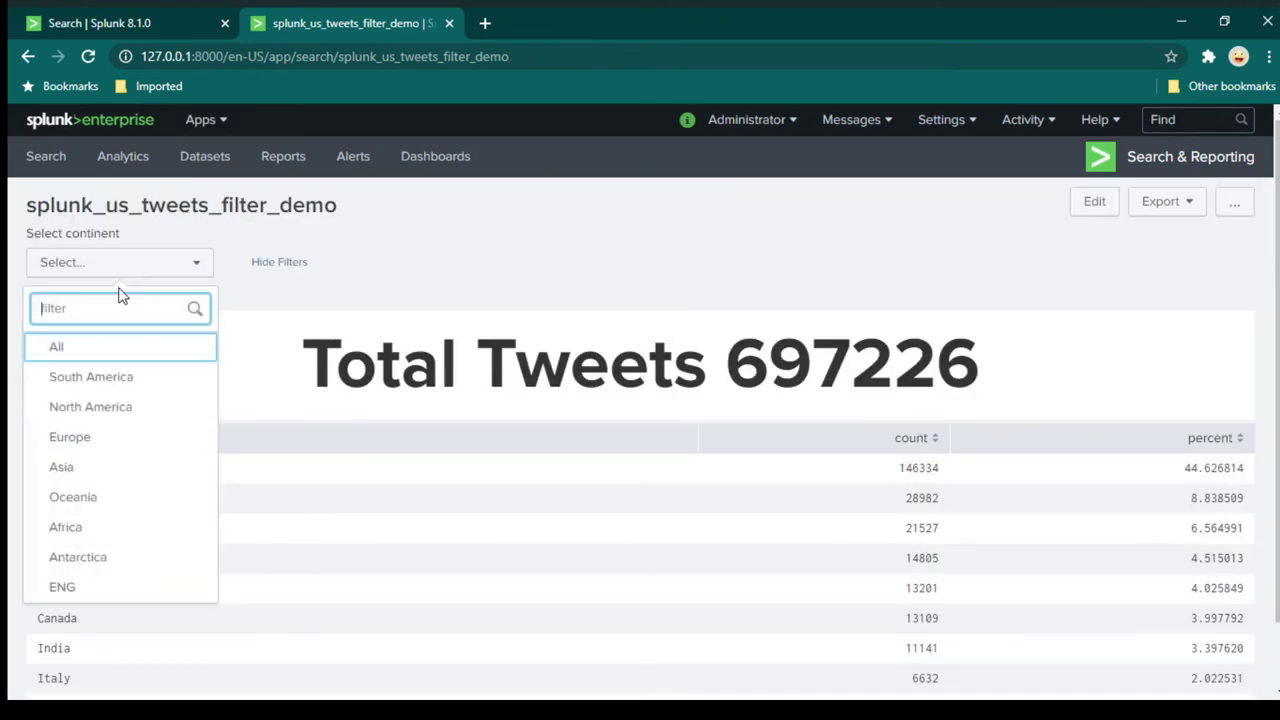
left_click(94, 410)
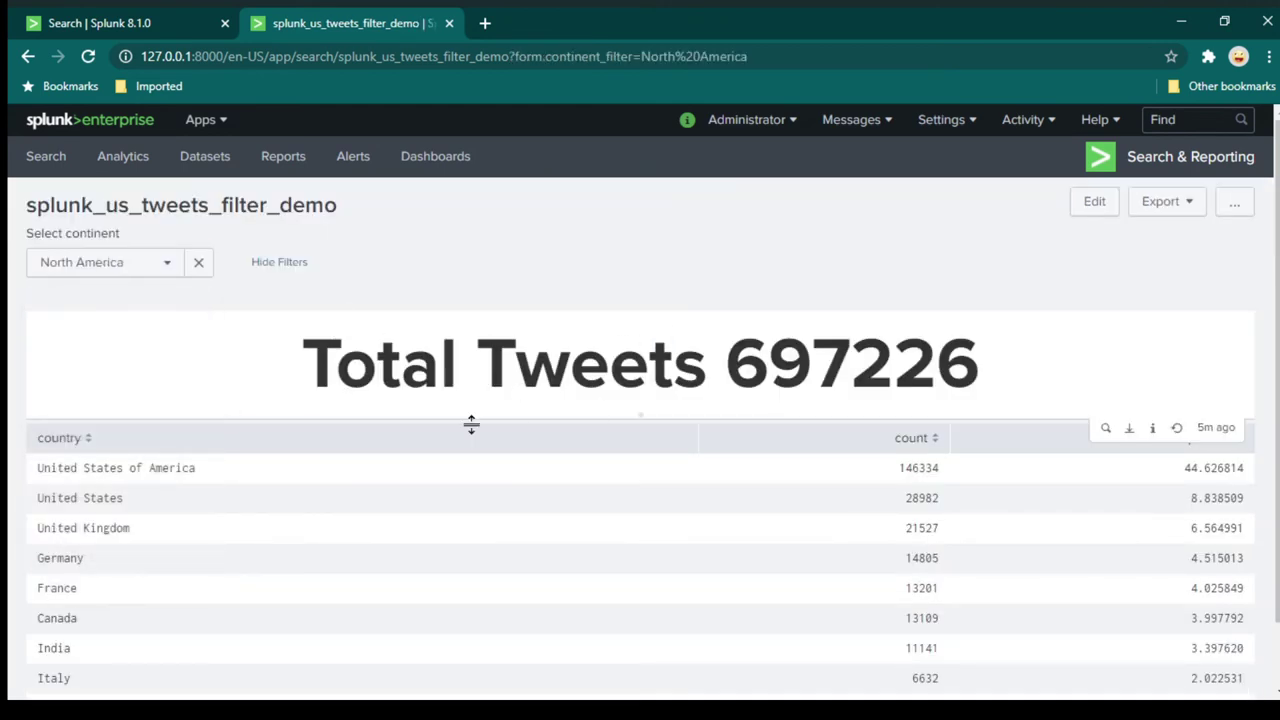
left_click_drag(486, 406, 258, 492)
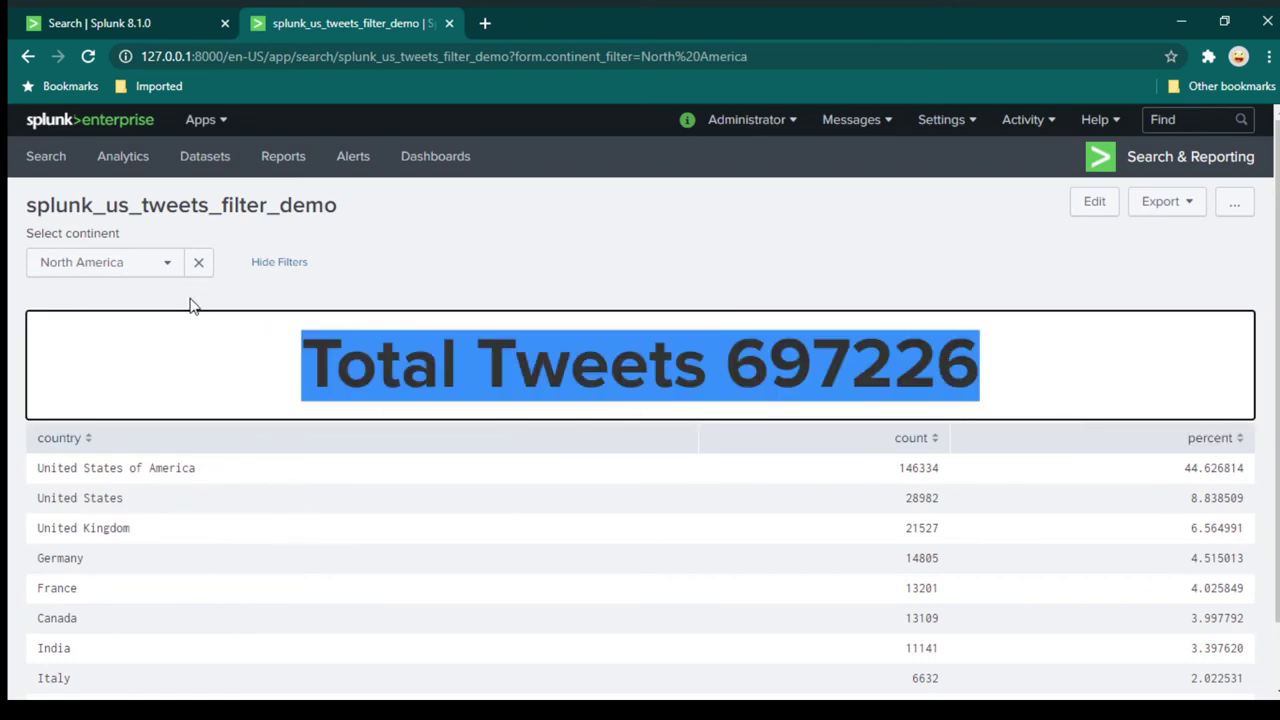
left_click(154, 272)
key("Return")
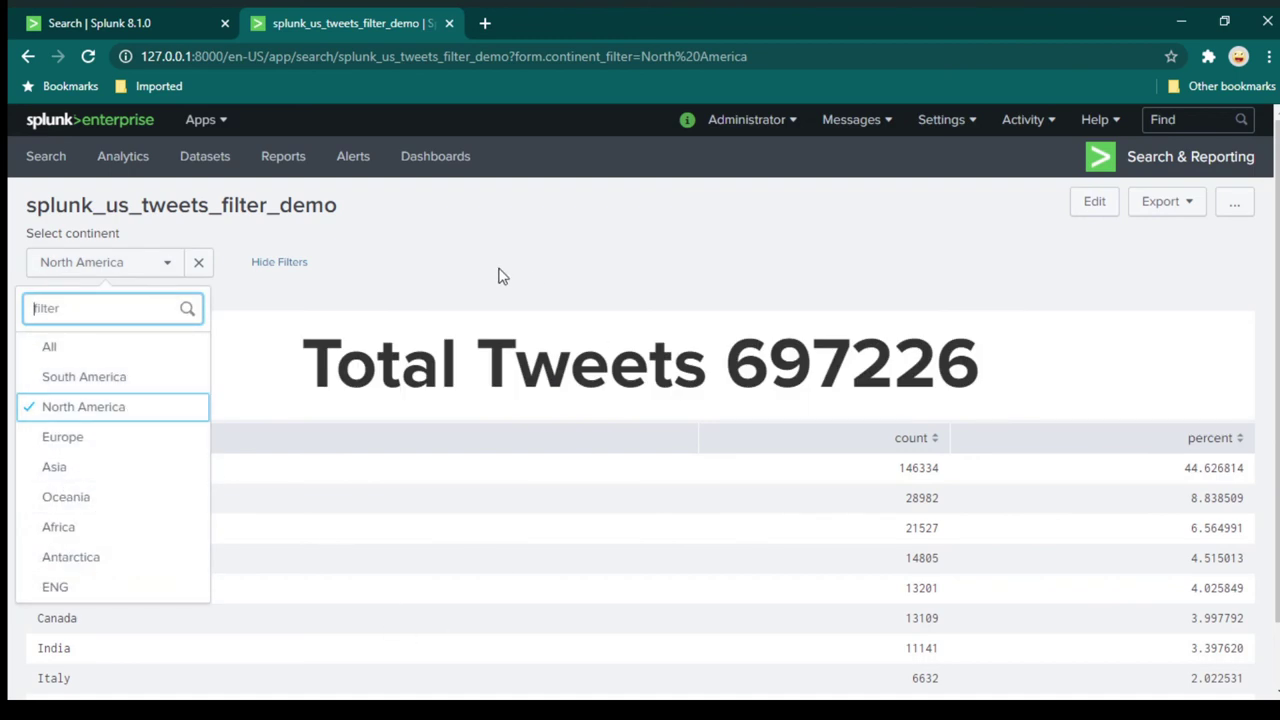
left_click(517, 228)
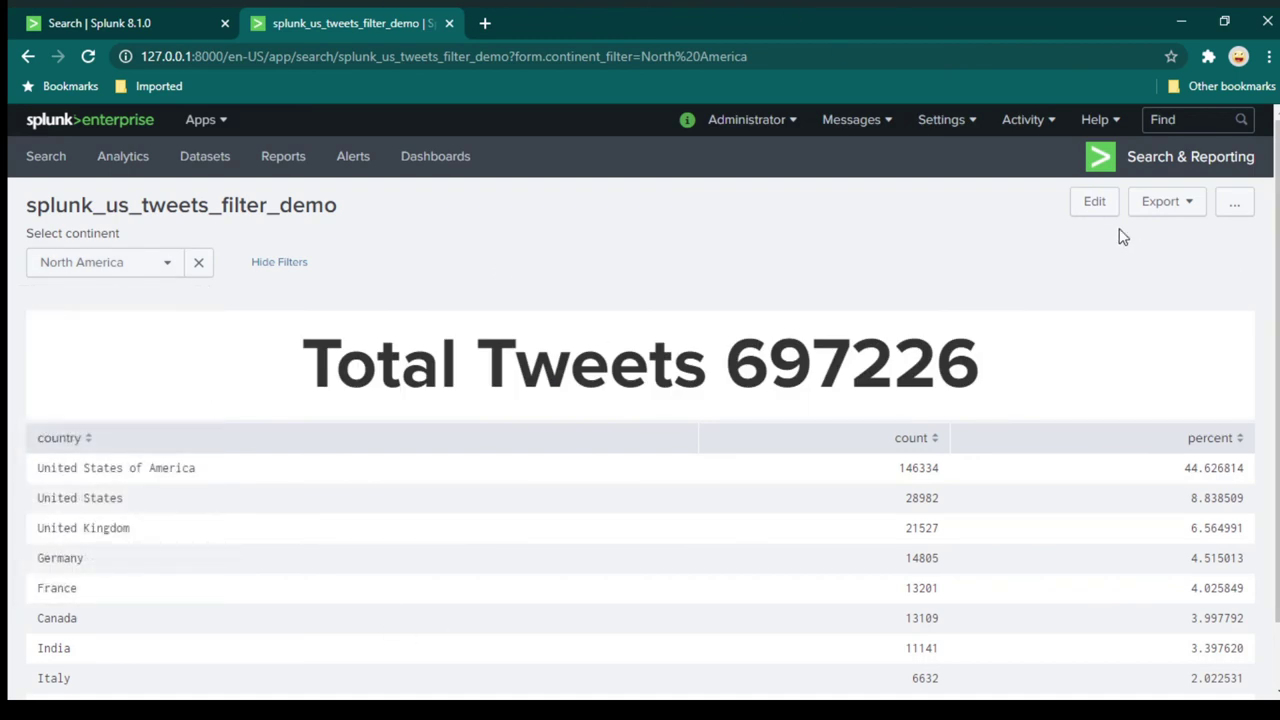
- Re-enter edit mode, confirm the continent input's token is continent_filter, and apply
left_click(1094, 205)
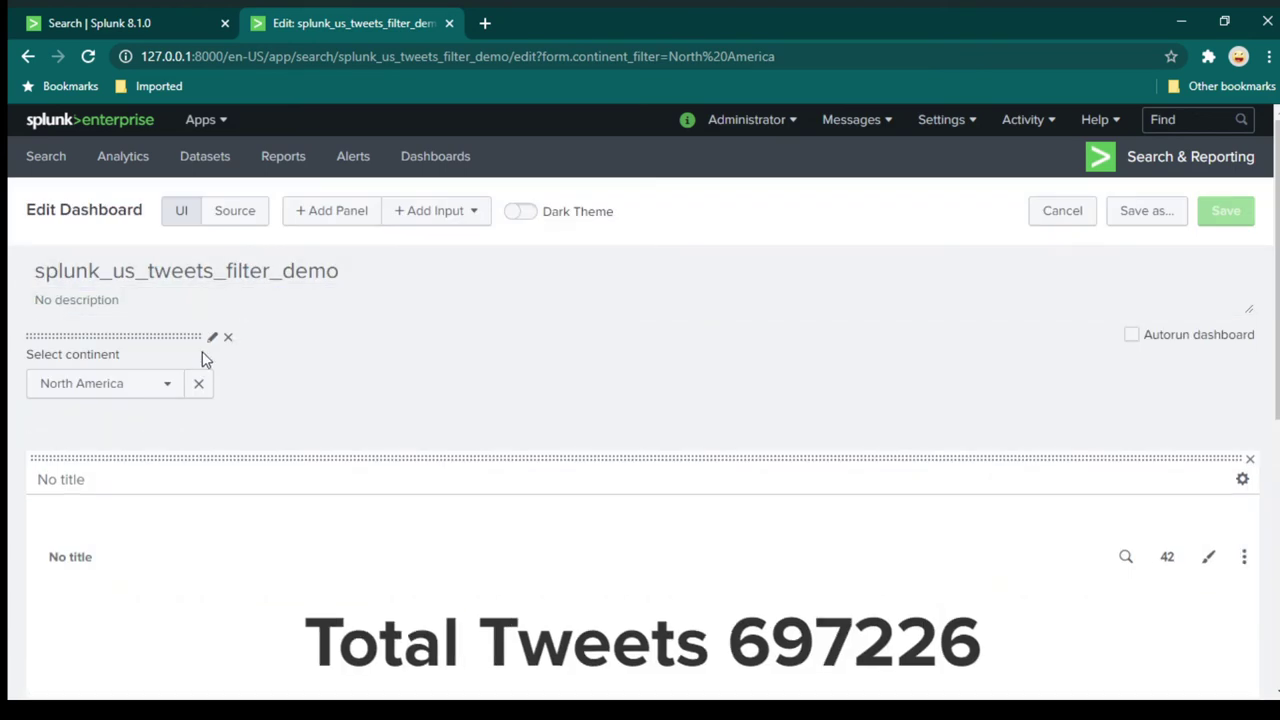
left_click(213, 340)
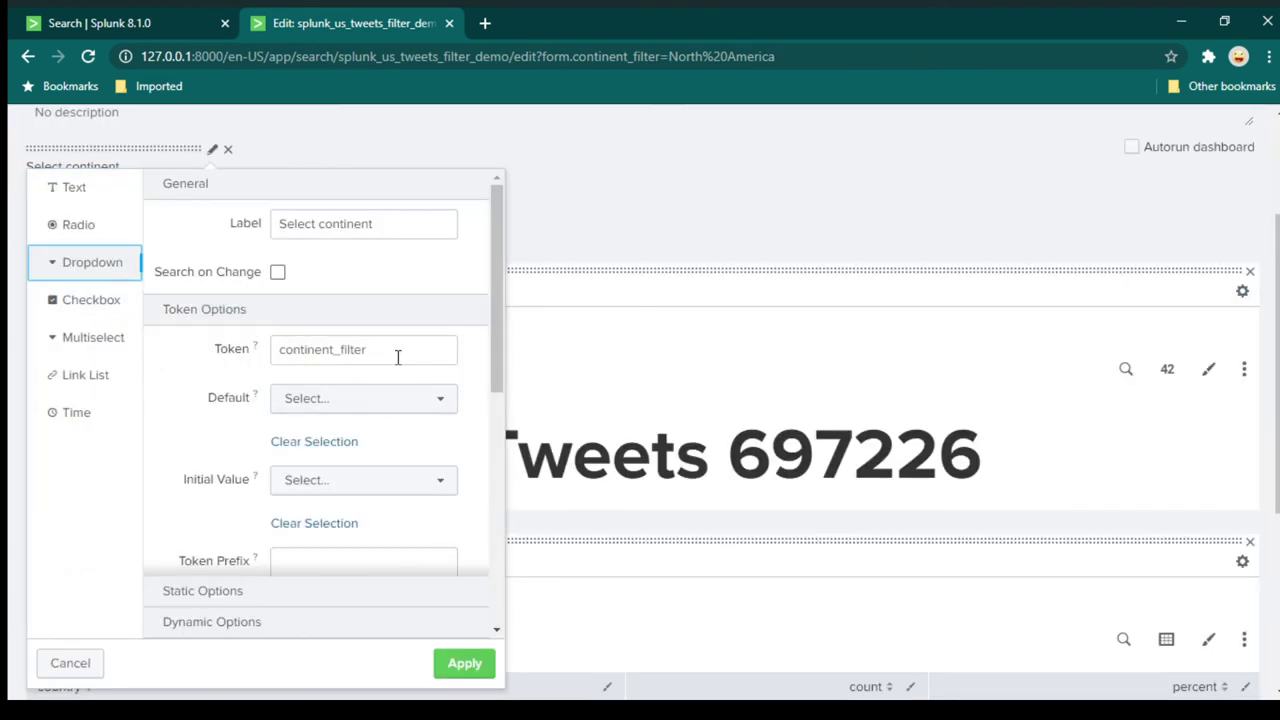
left_click_drag(397, 357, 268, 371)
key("ctrl+c")
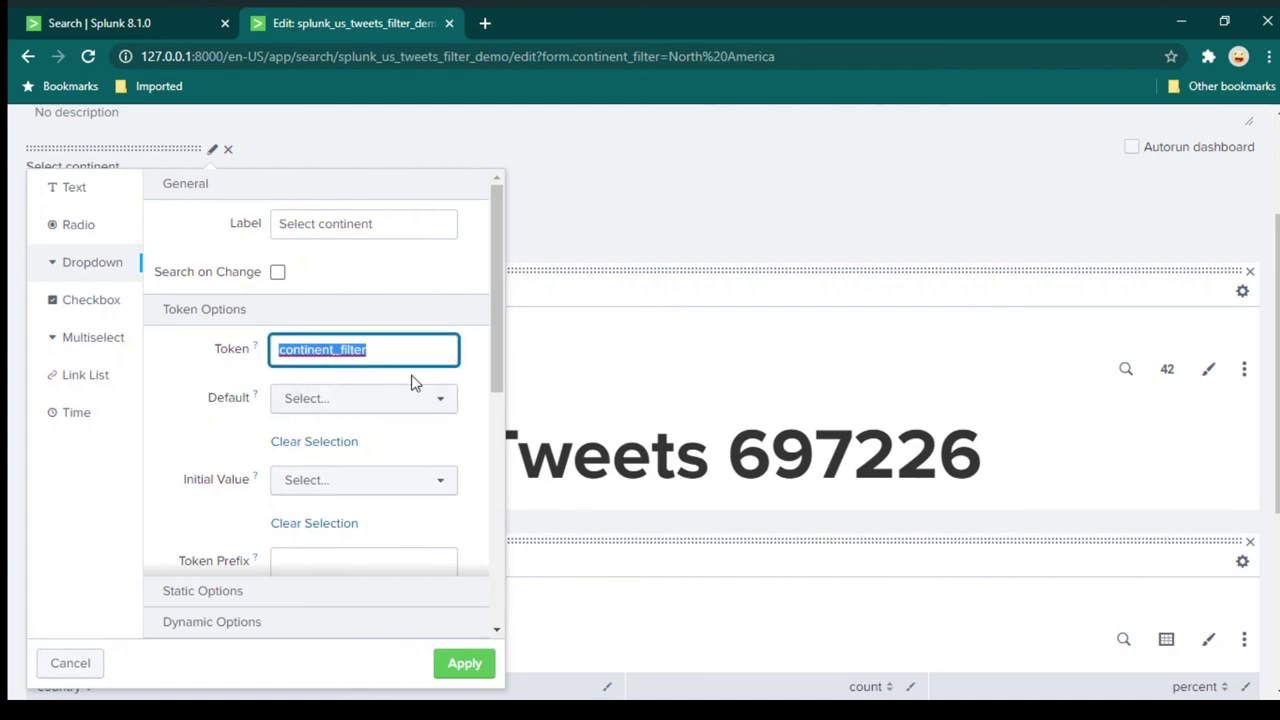
left_click(465, 666)
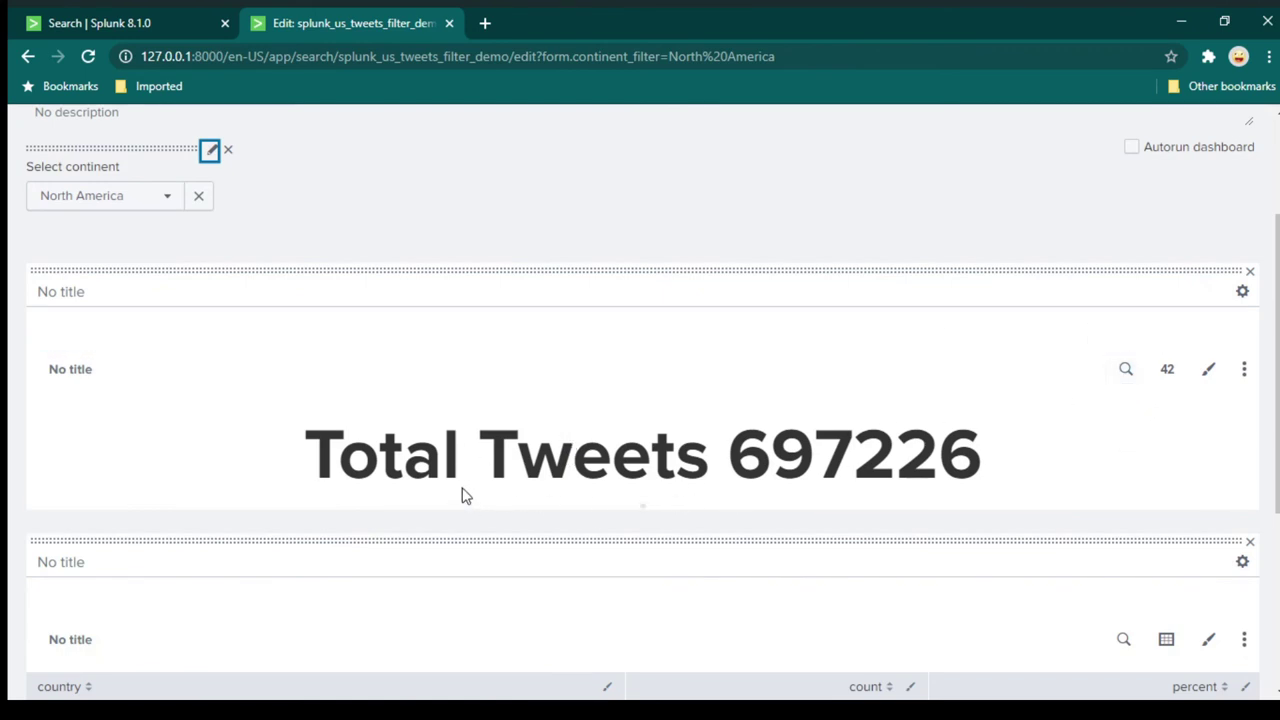
- Append continent="$continent_filter$" to line 1 of the Total Tweets search and apply it
left_click(1126, 369)
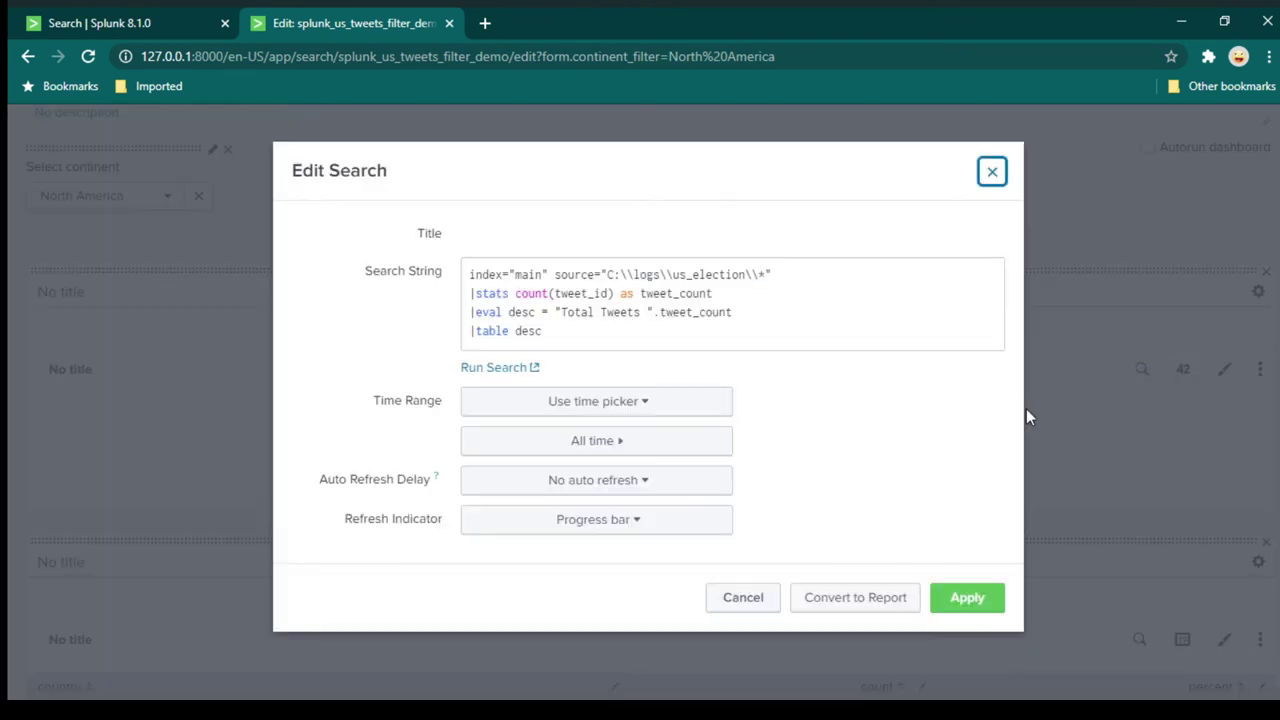
left_click(832, 272)
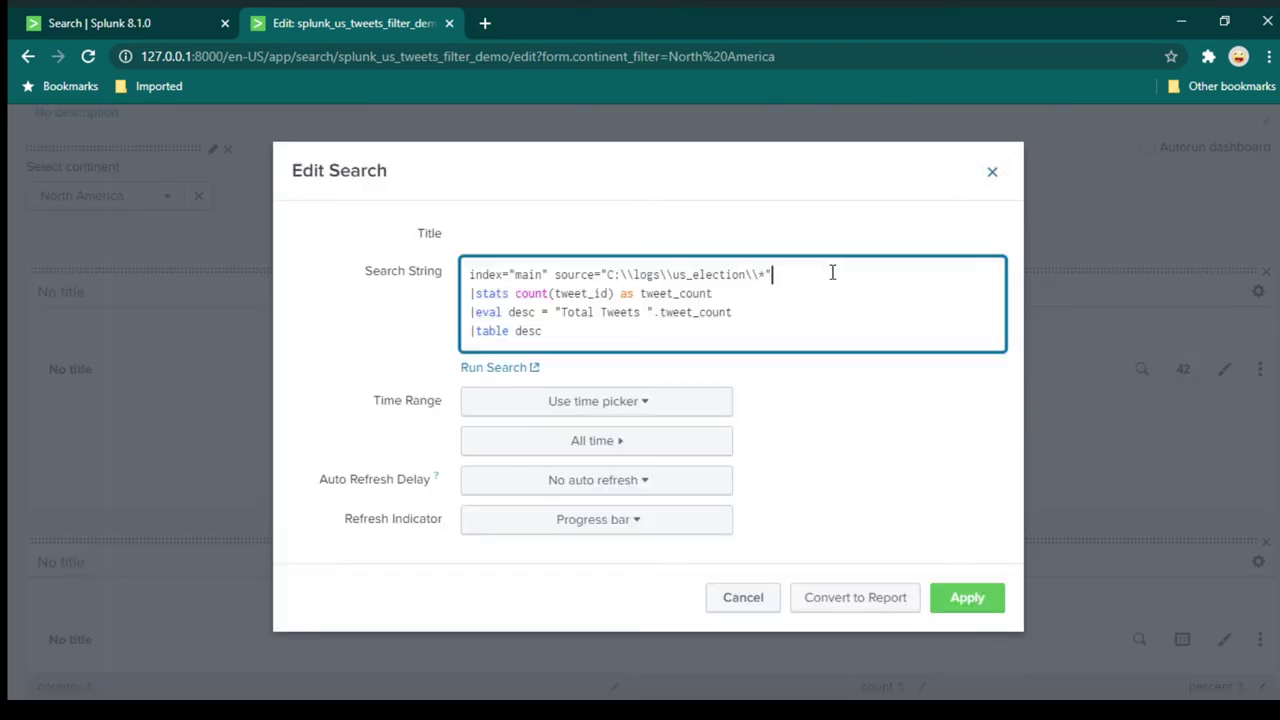
type("continent=\"")
key("ctrl+v")
left_click(878, 276)
type("$")
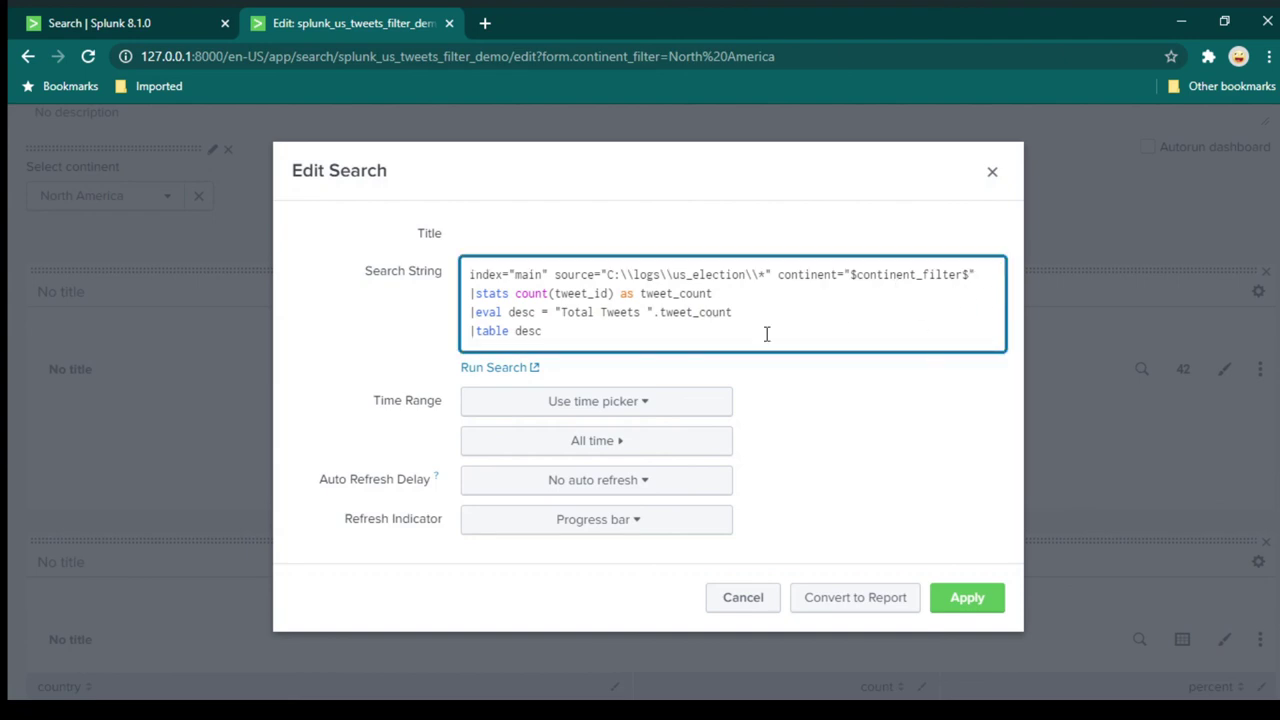
left_click(967, 600)
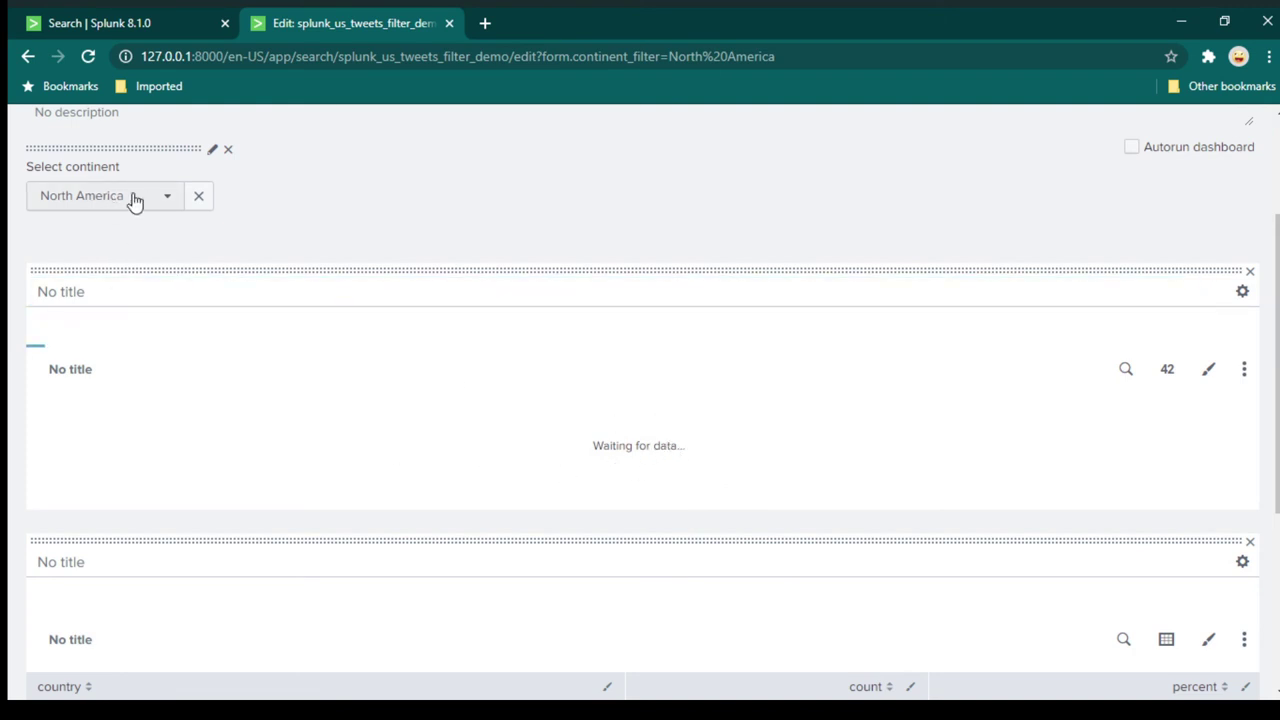
scroll(711, 429, "down", 3)
- Add continent="$continent_filter$" to the top-10 countries search, apply it, and save the dashboard
left_click(1126, 455)
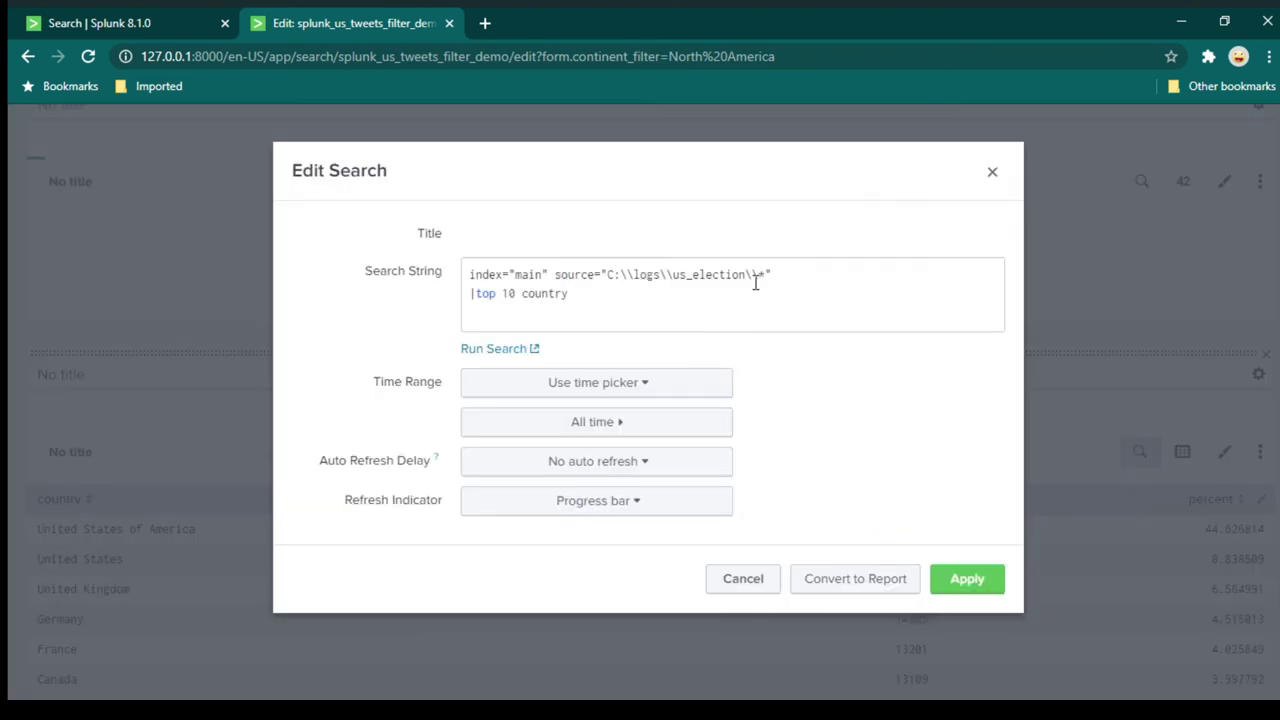
left_click(823, 286)
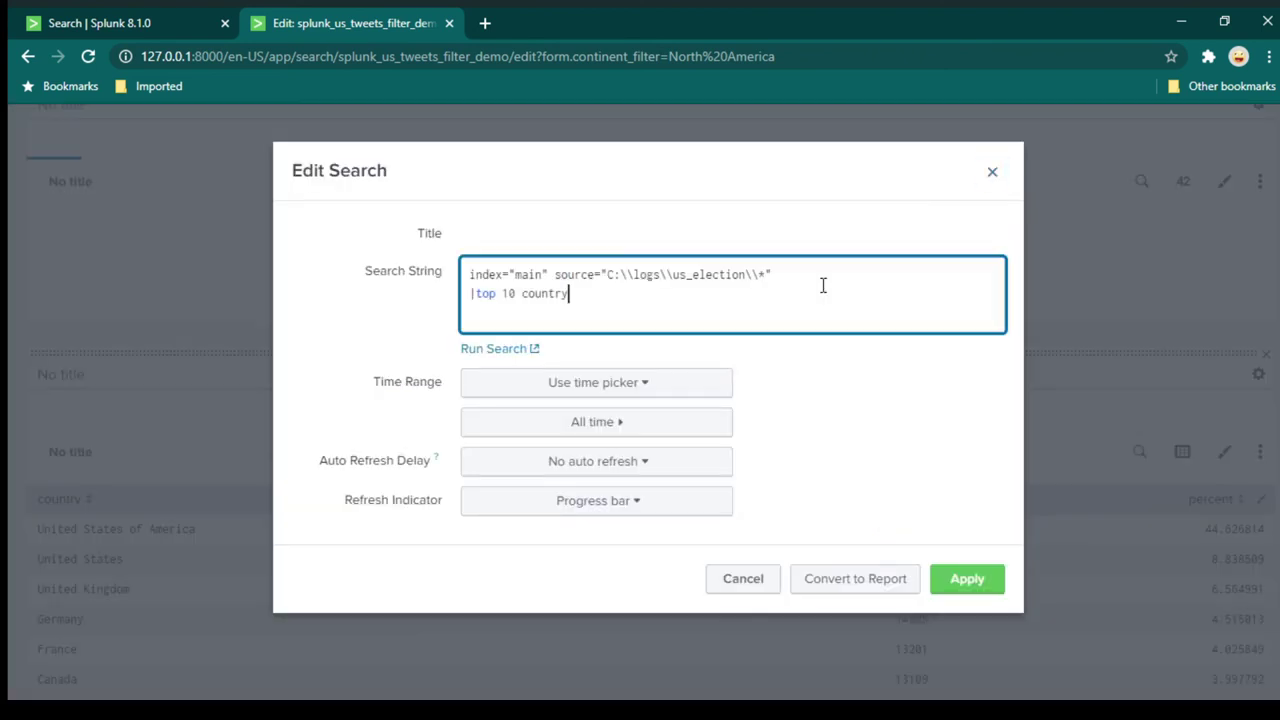
key("ctrl+Home")
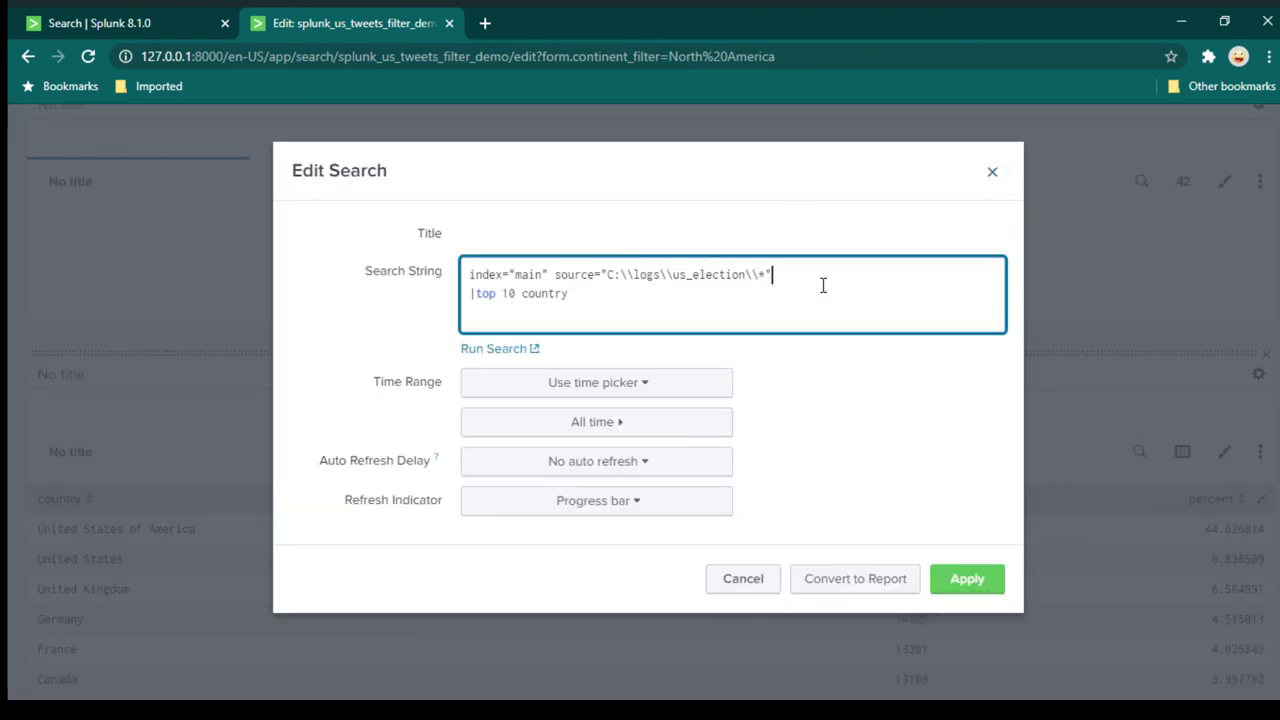
type("=")
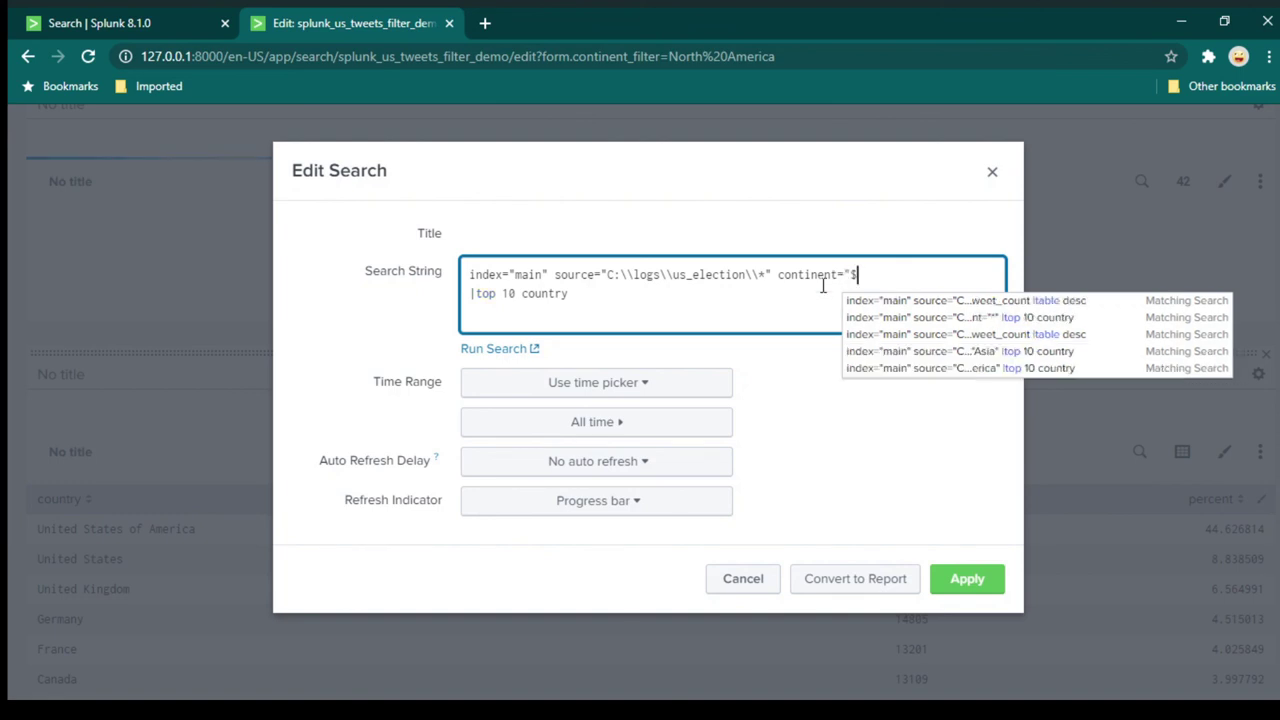
type("\"$")
key("ctrl+v")
type("$")
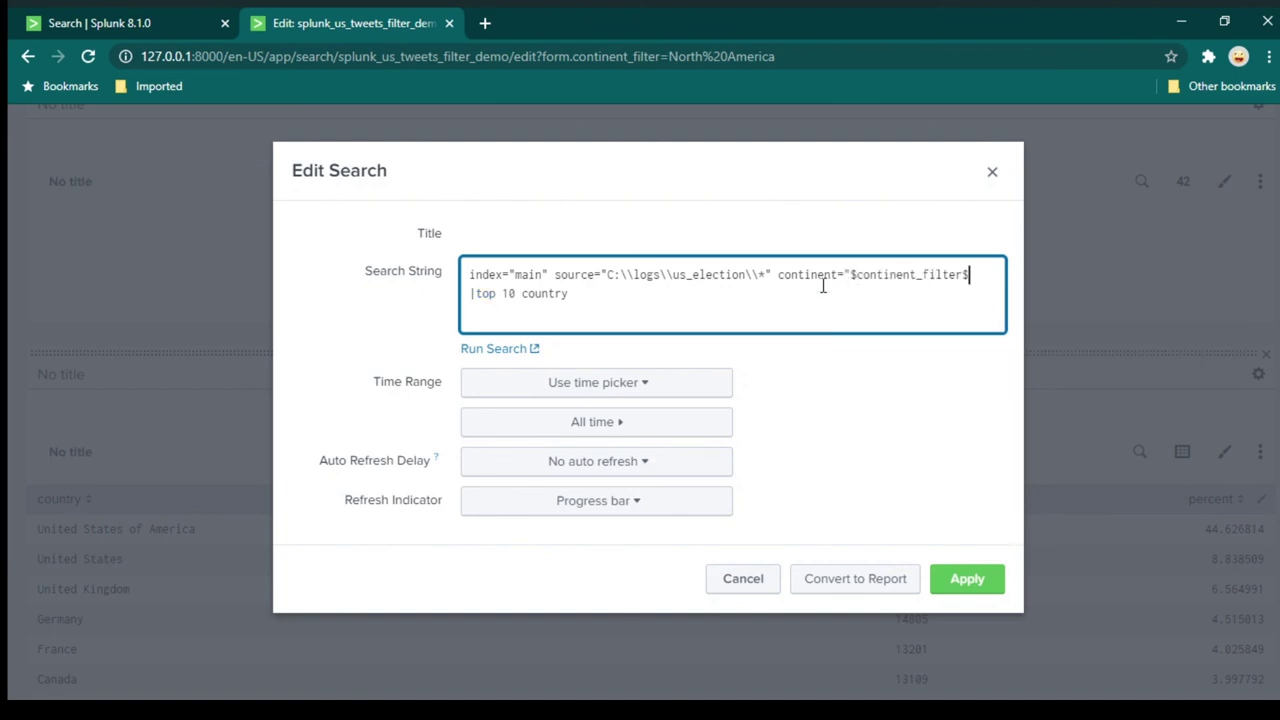
left_click(911, 273)
left_click(967, 582)
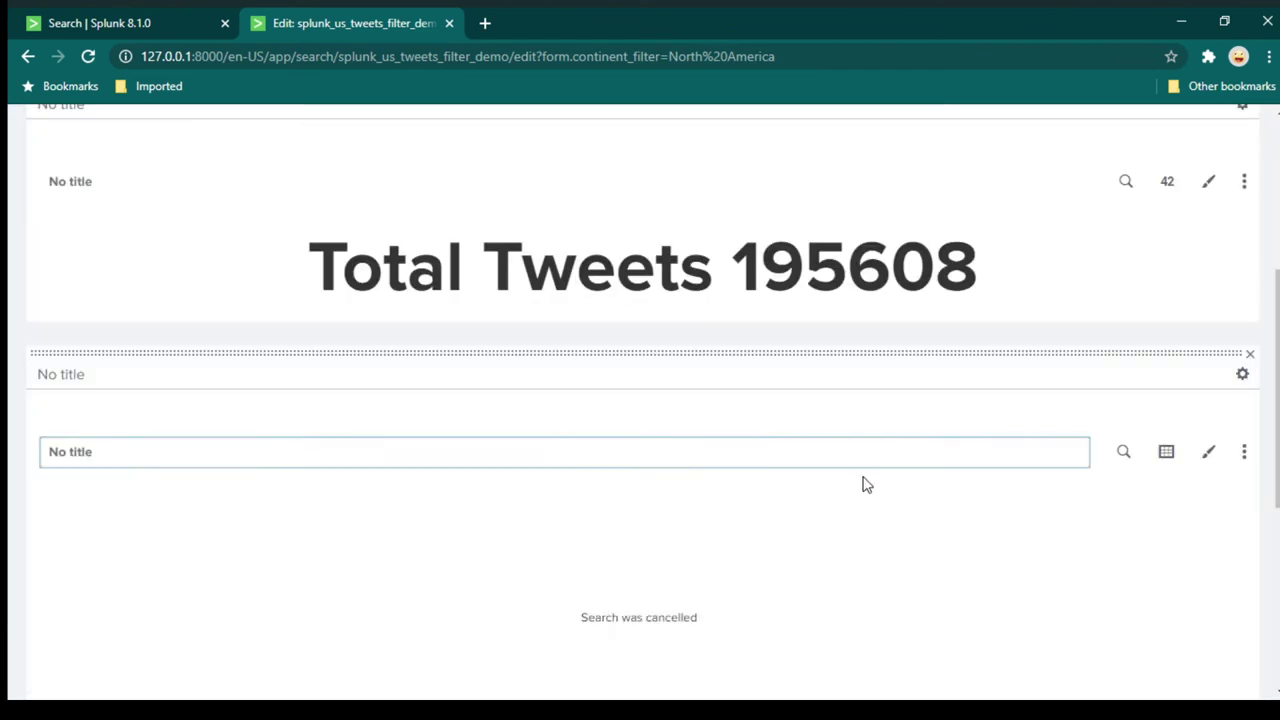
scroll(1206, 313, "up", 4)
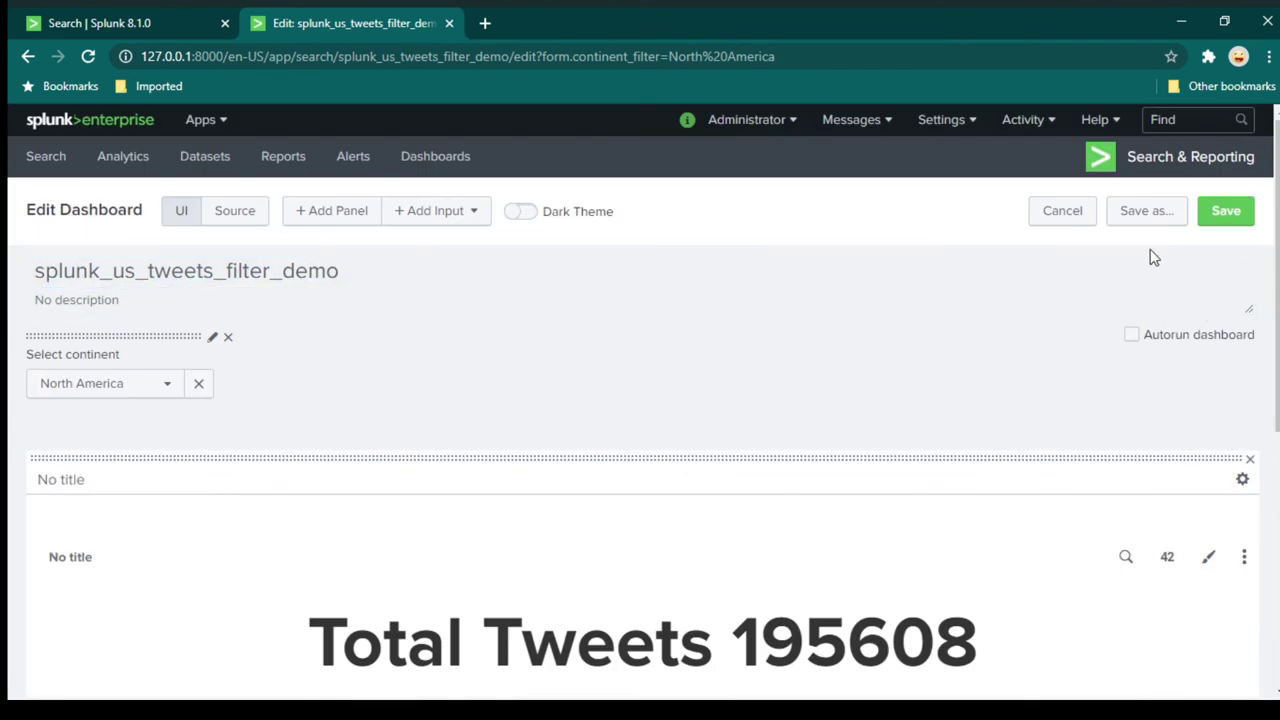
left_click(1246, 217)
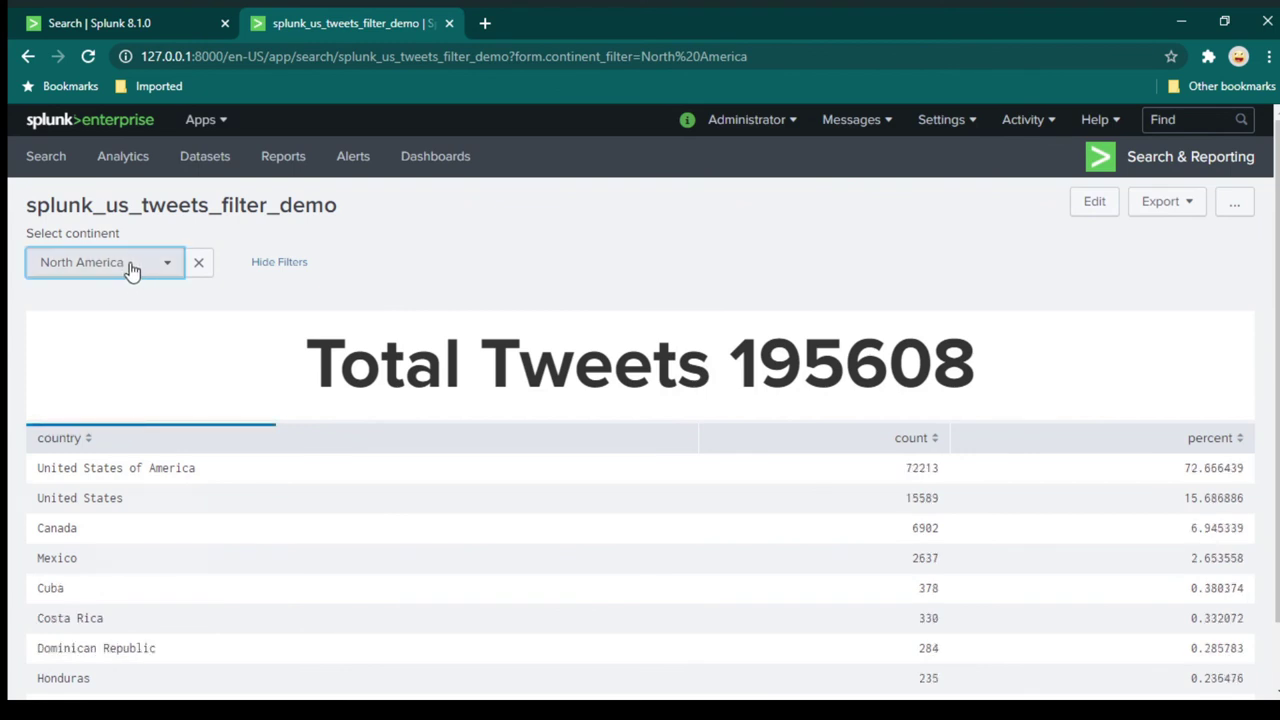
- Choose Asia in the Select continent dropdown and review both panels, e.g. Total Tweets 29380
left_click(134, 267)
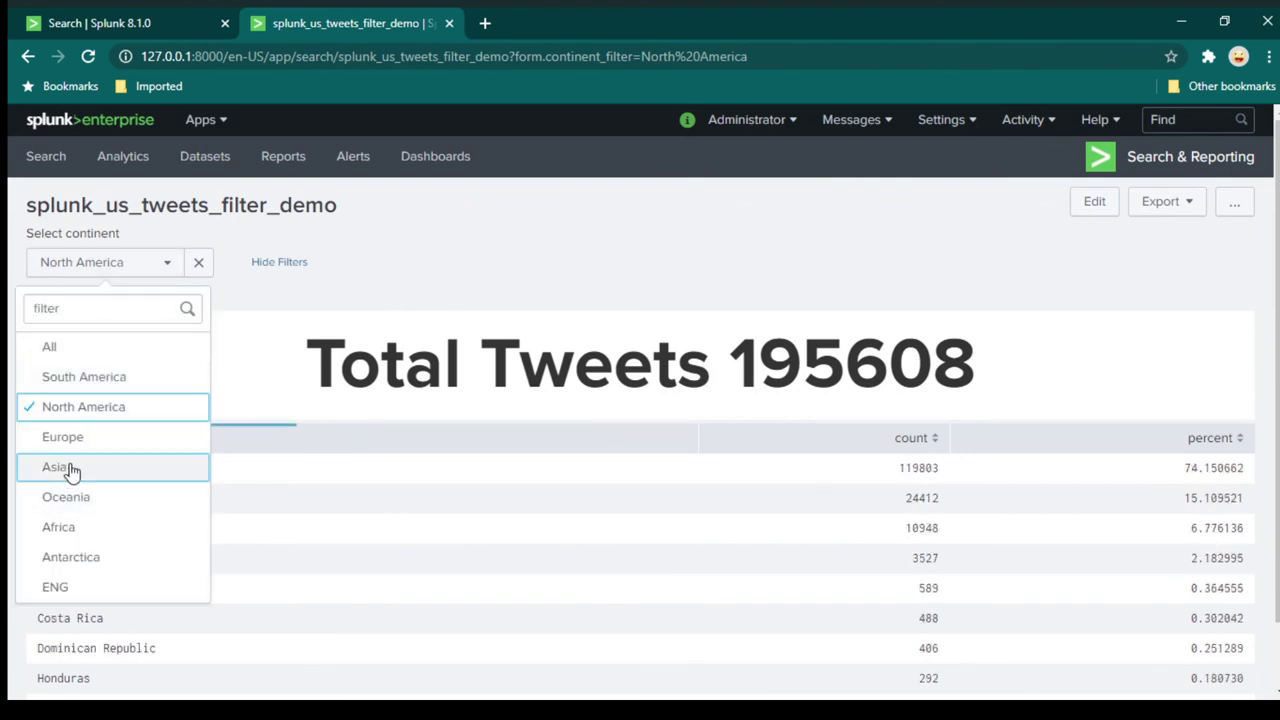
left_click(63, 468)
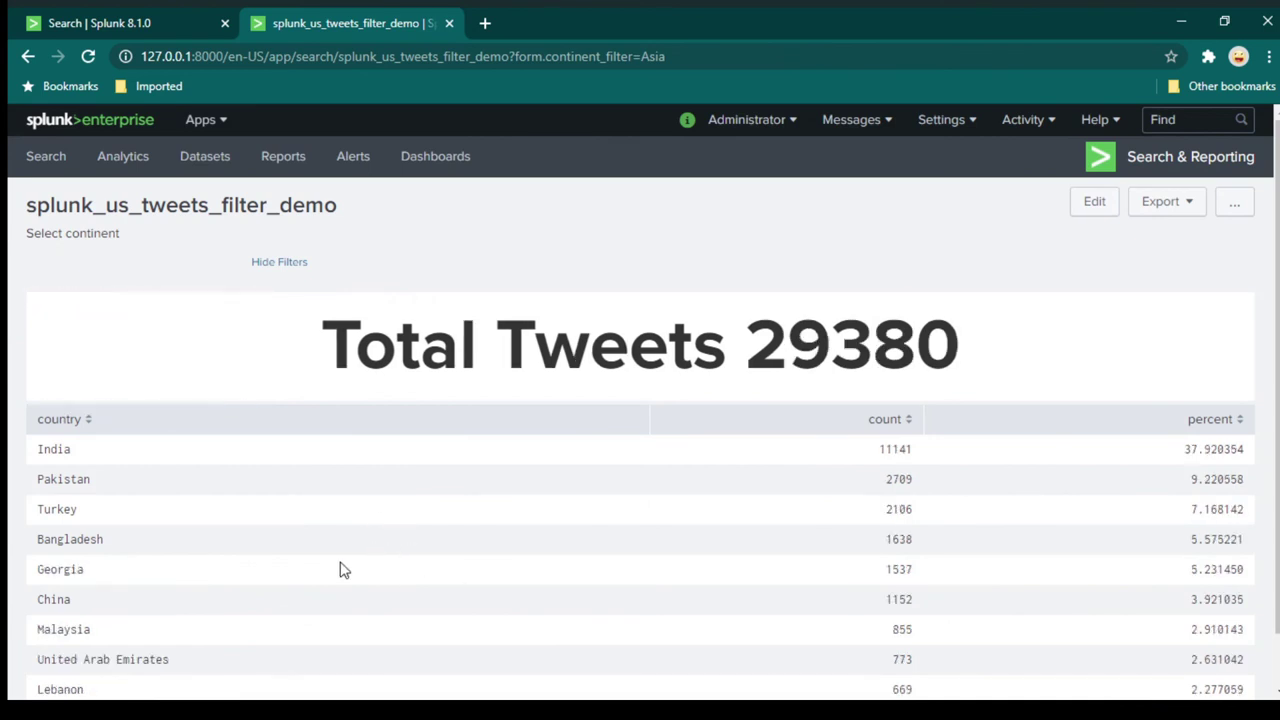
scroll(213, 480, "down", 1)
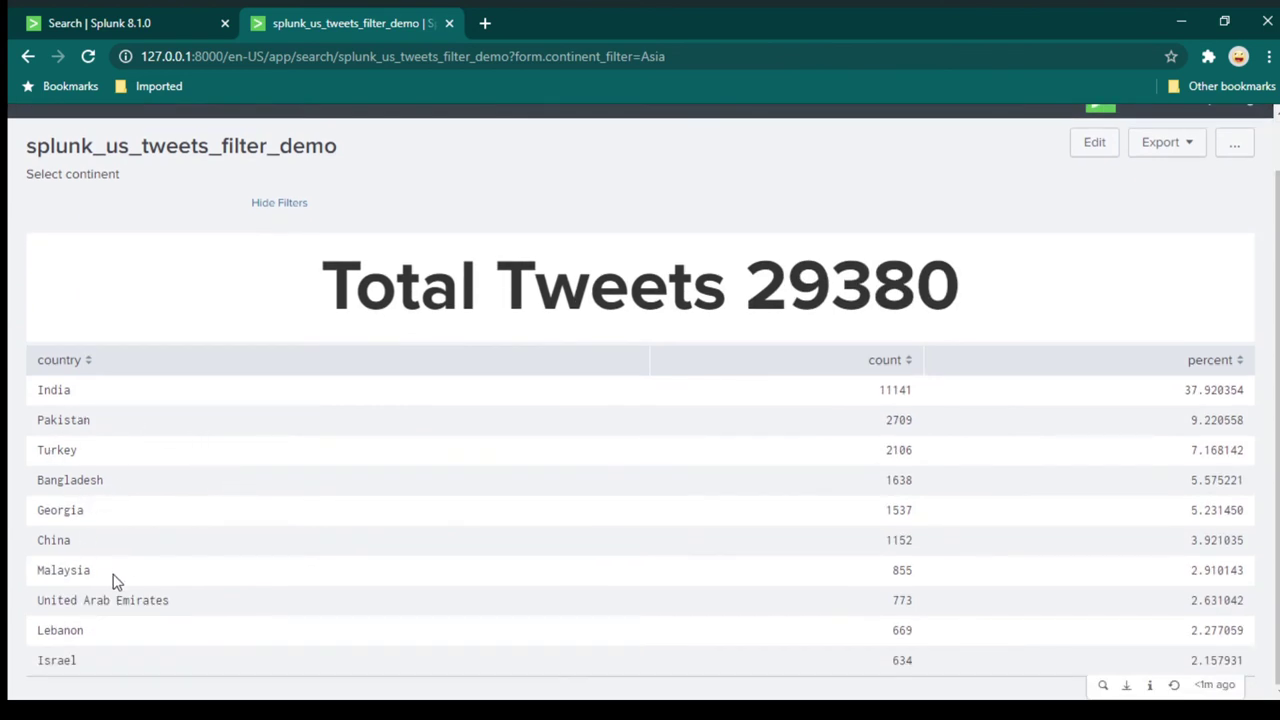
scroll(203, 569, "up", 1)
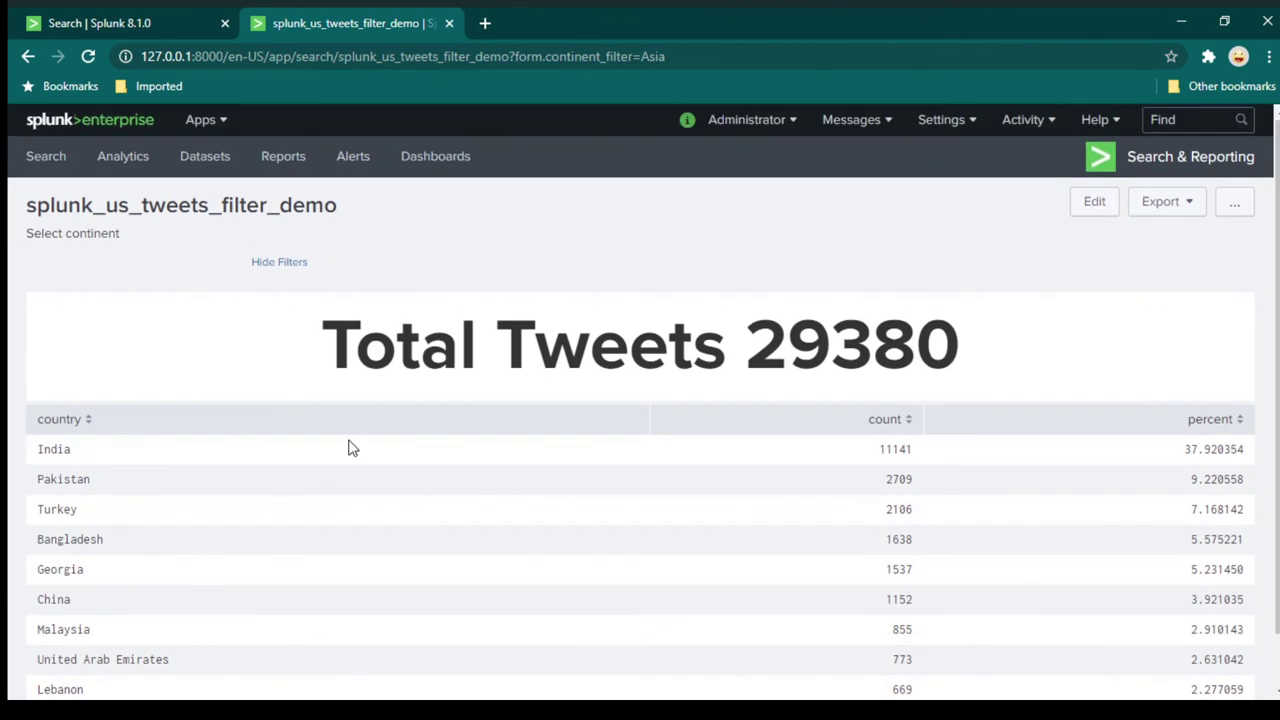